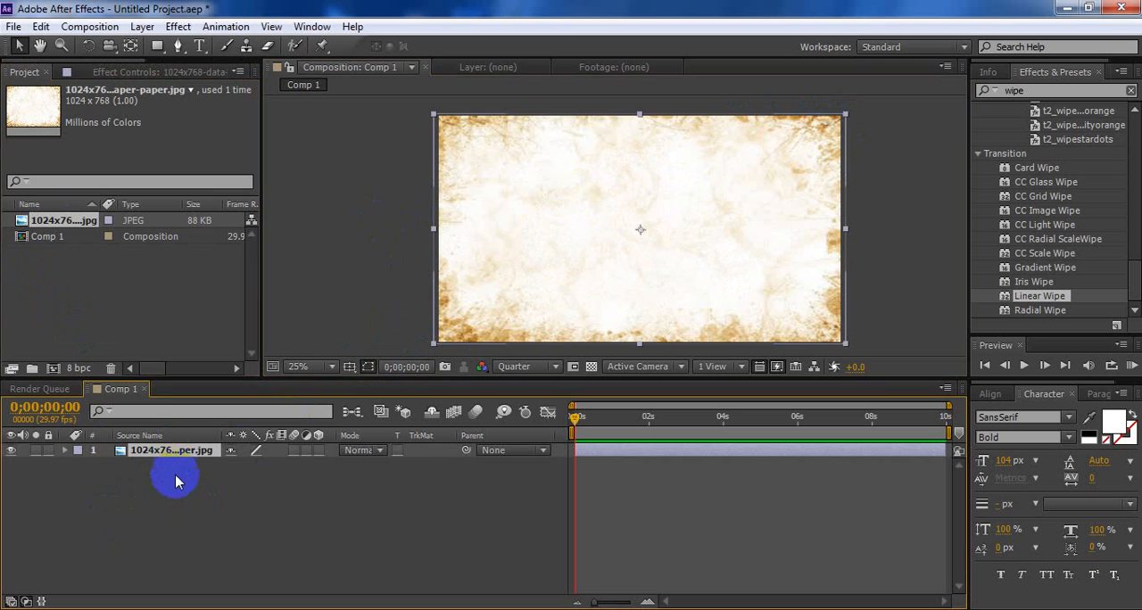
Create a 1920 × 1080 px light gray solid layer above the paper background
right_click(174, 491)
mouse_move(223, 309)
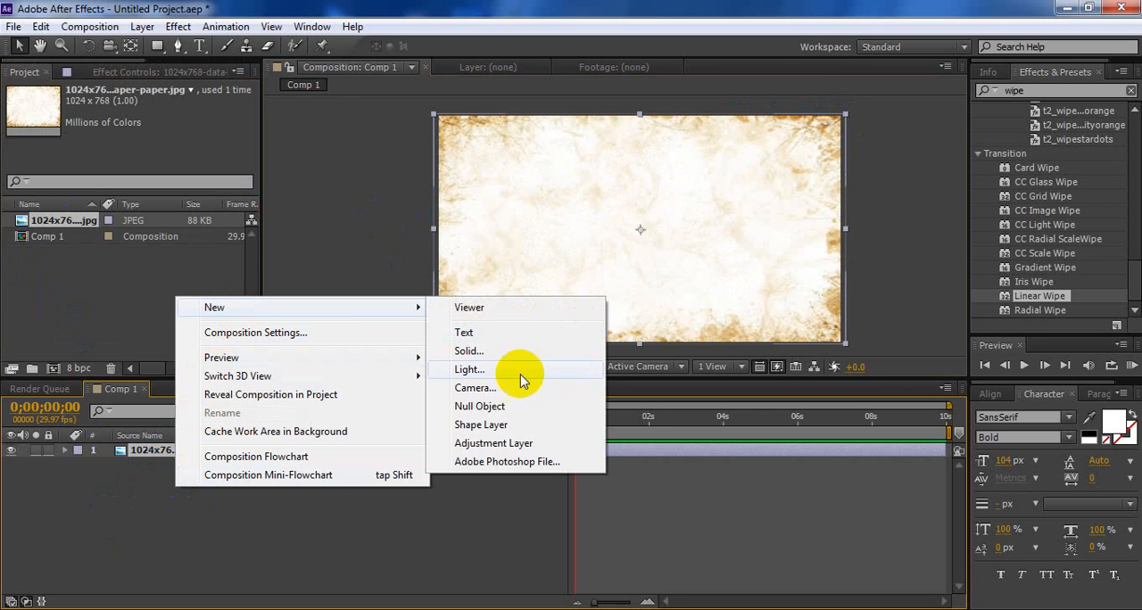
click(487, 354)
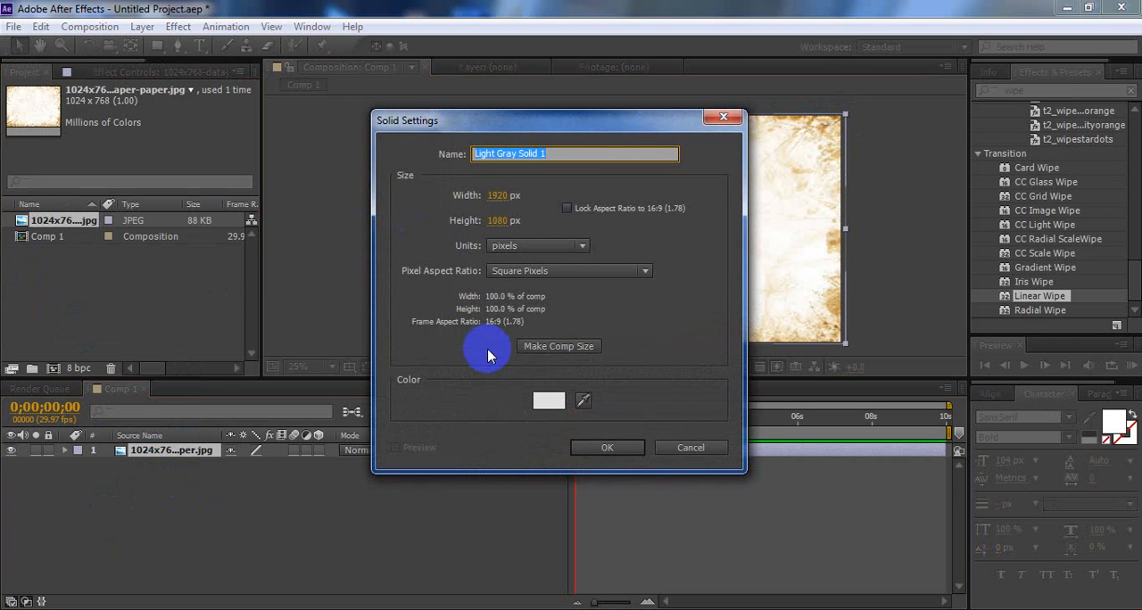
click(609, 449)
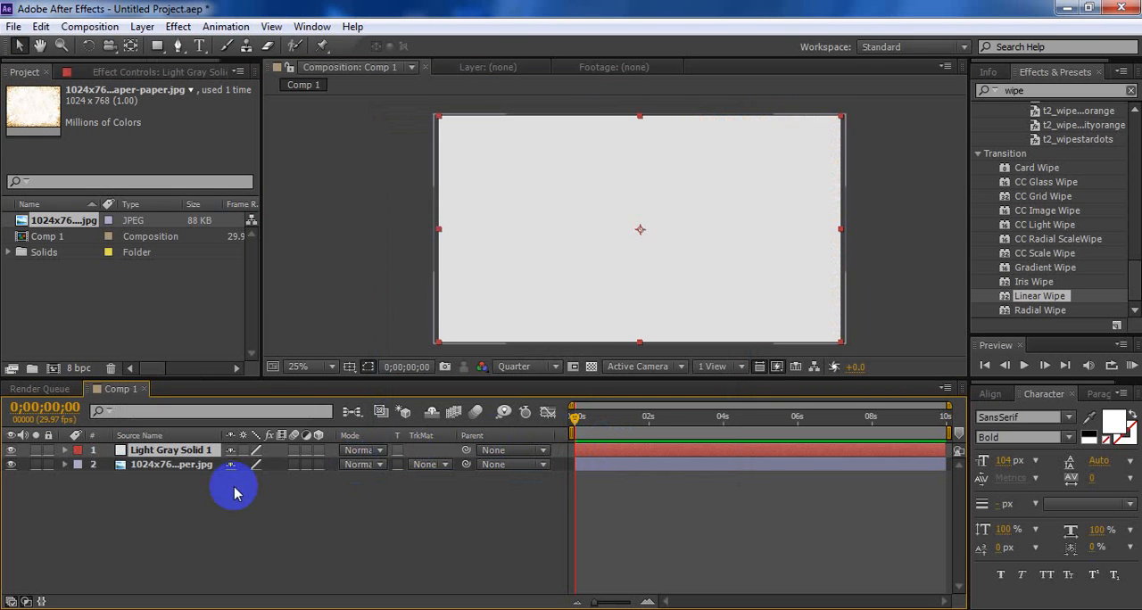
click(187, 498)
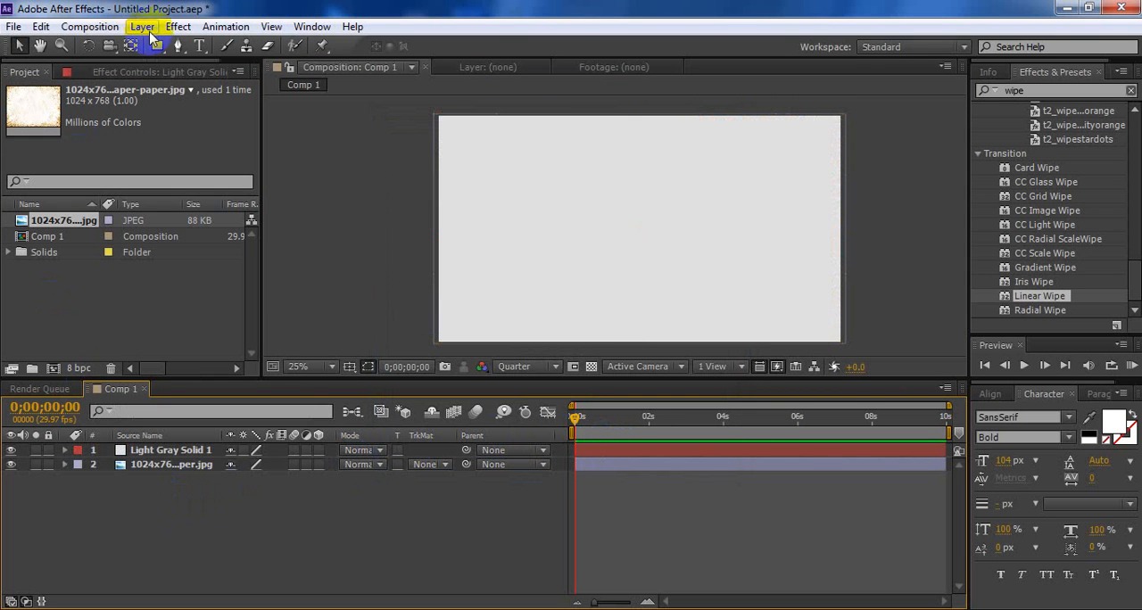
Scale the gray solid down to a nearly square card centred on the paper background
click(678, 191)
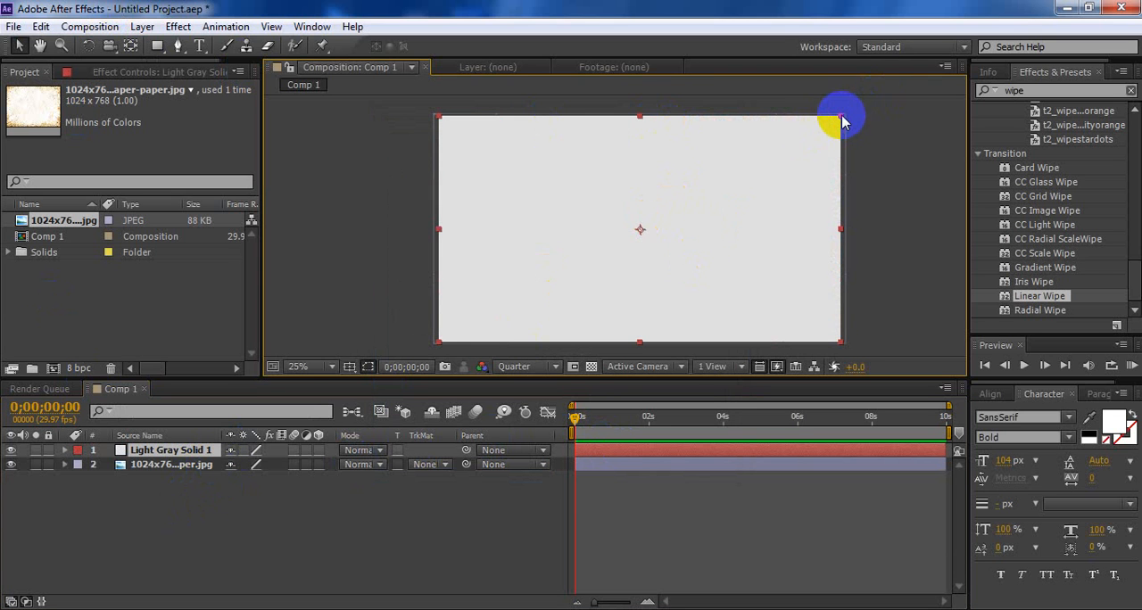
drag(841, 117, 719, 170)
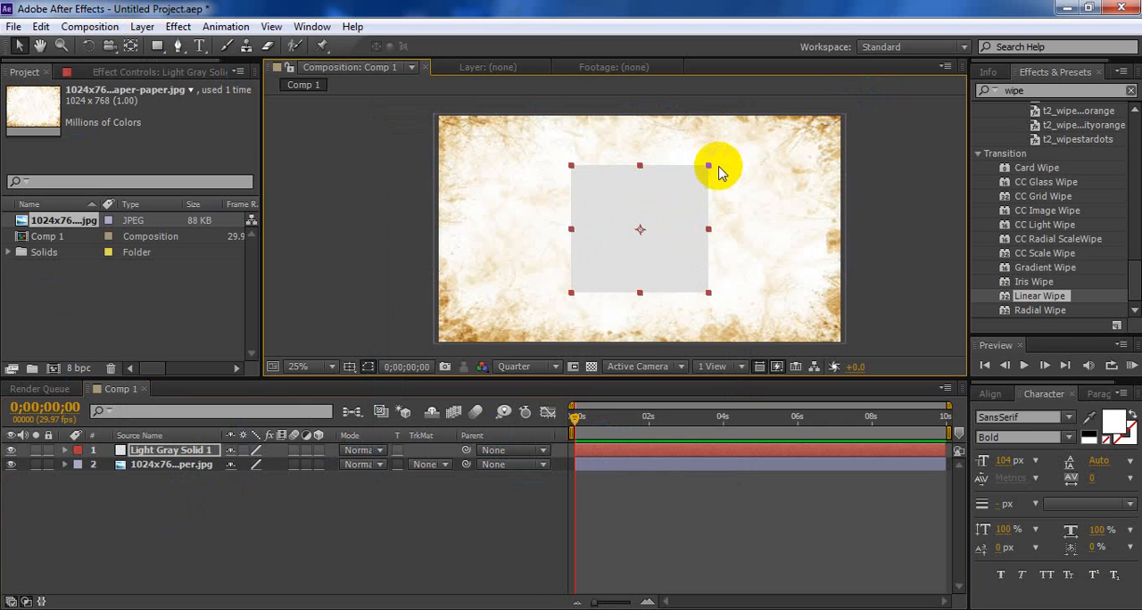
click(178, 507)
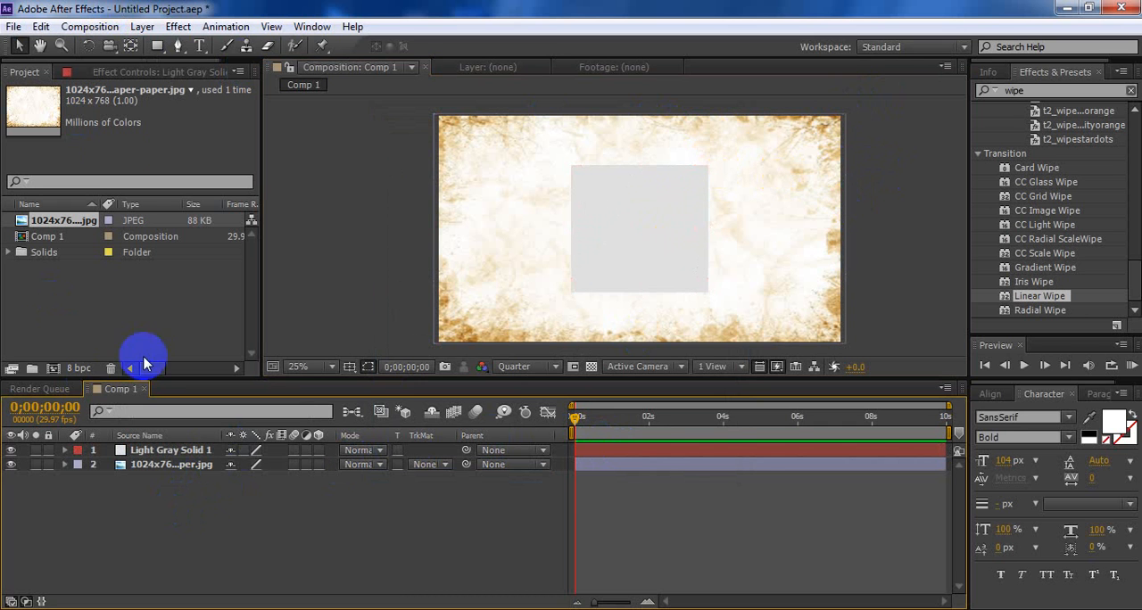
Draw a wide rectangle shape across the gray card's upper edge and set its stroke to None
click(159, 48)
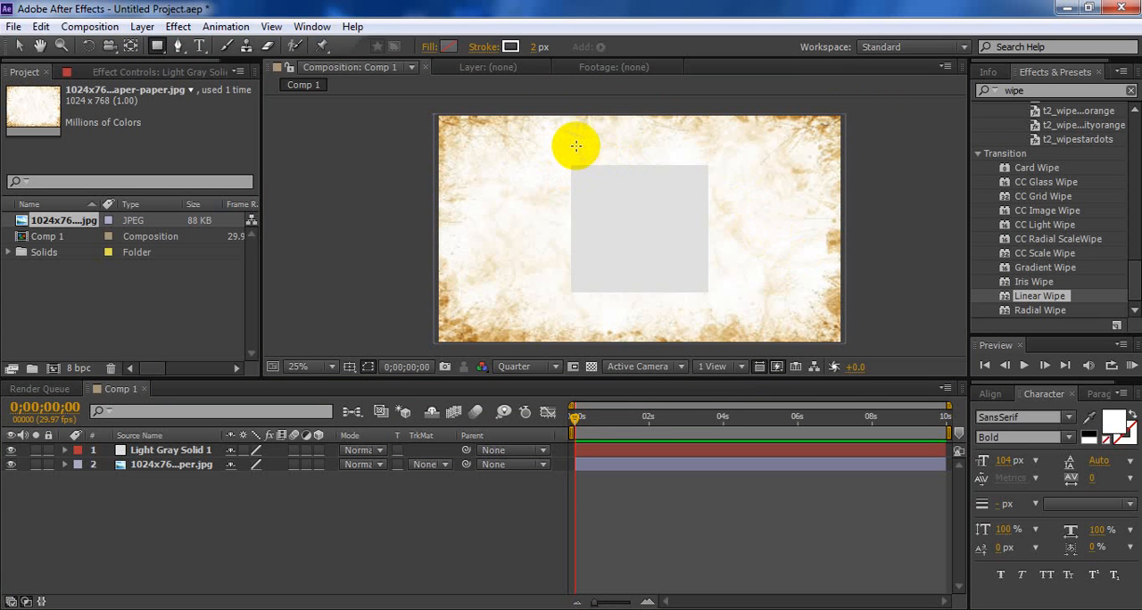
drag(572, 147, 716, 181)
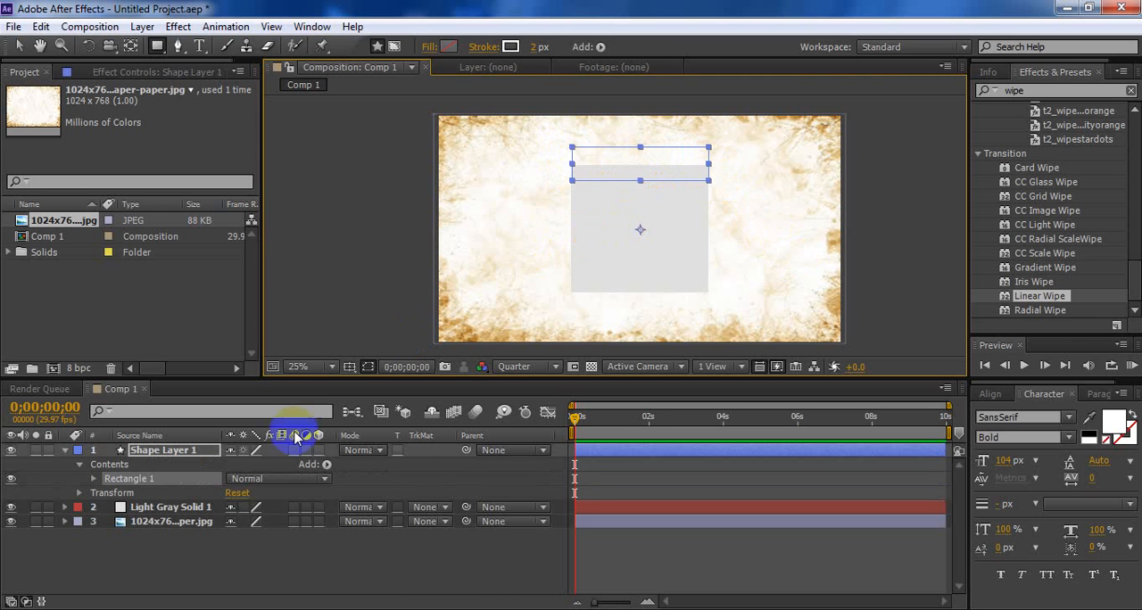
click(511, 47)
click(606, 299)
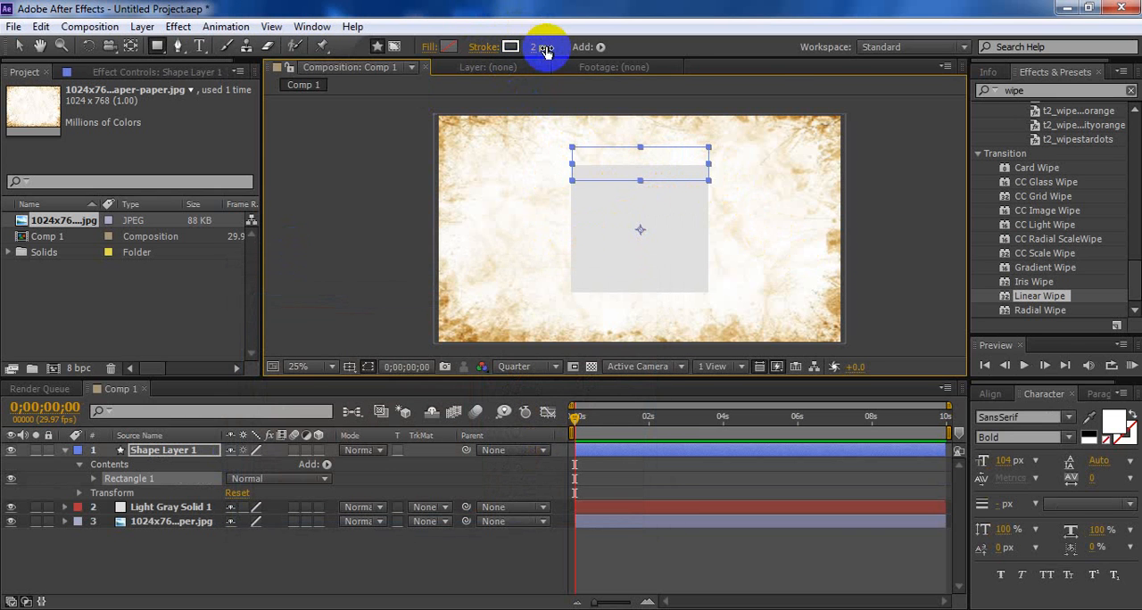
click(484, 46)
click(480, 261)
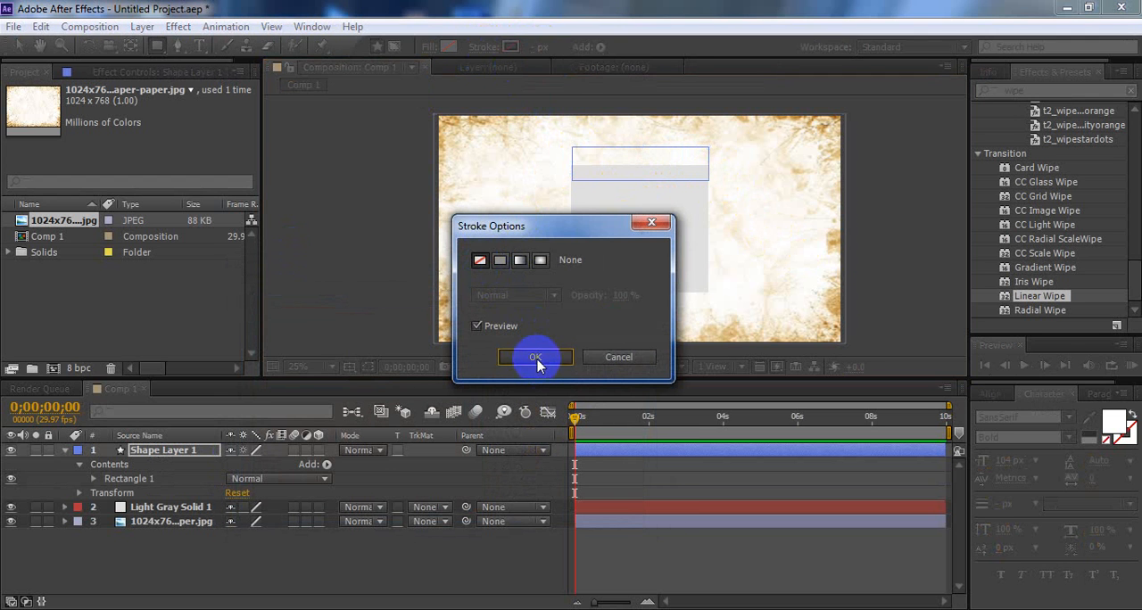
click(535, 357)
Fill the rectangle with a light cyan colour of hue 188°
click(448, 48)
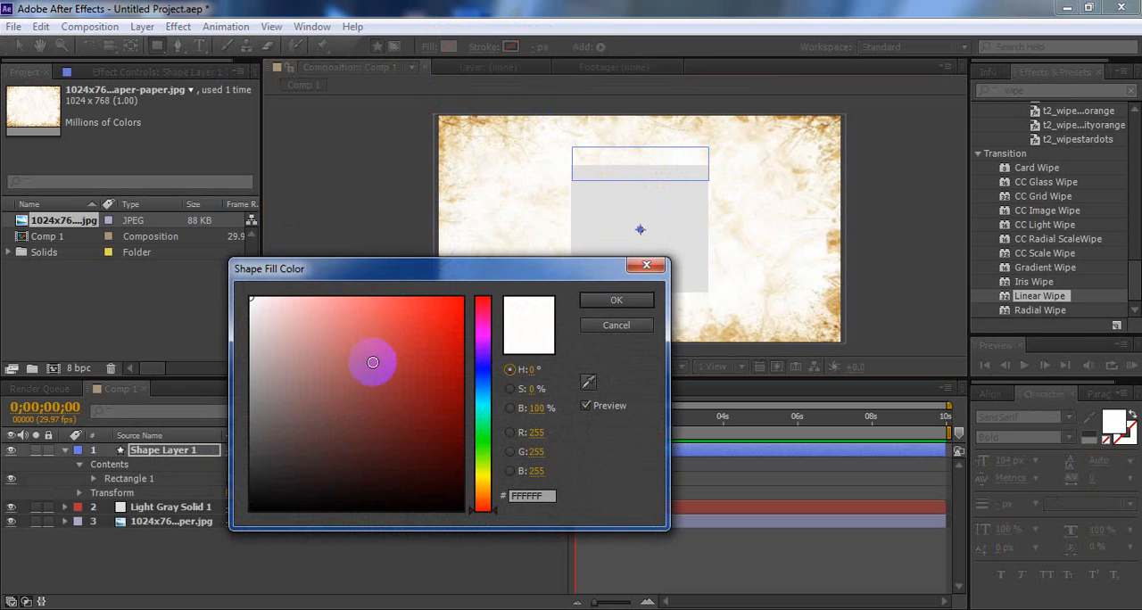
click(485, 400)
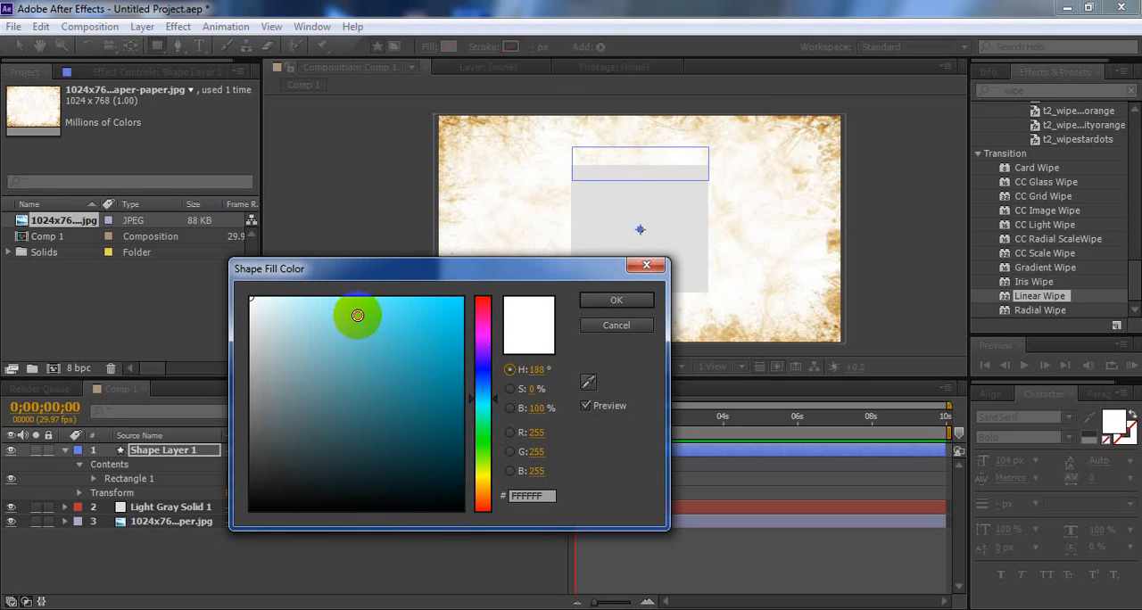
click(354, 299)
click(616, 300)
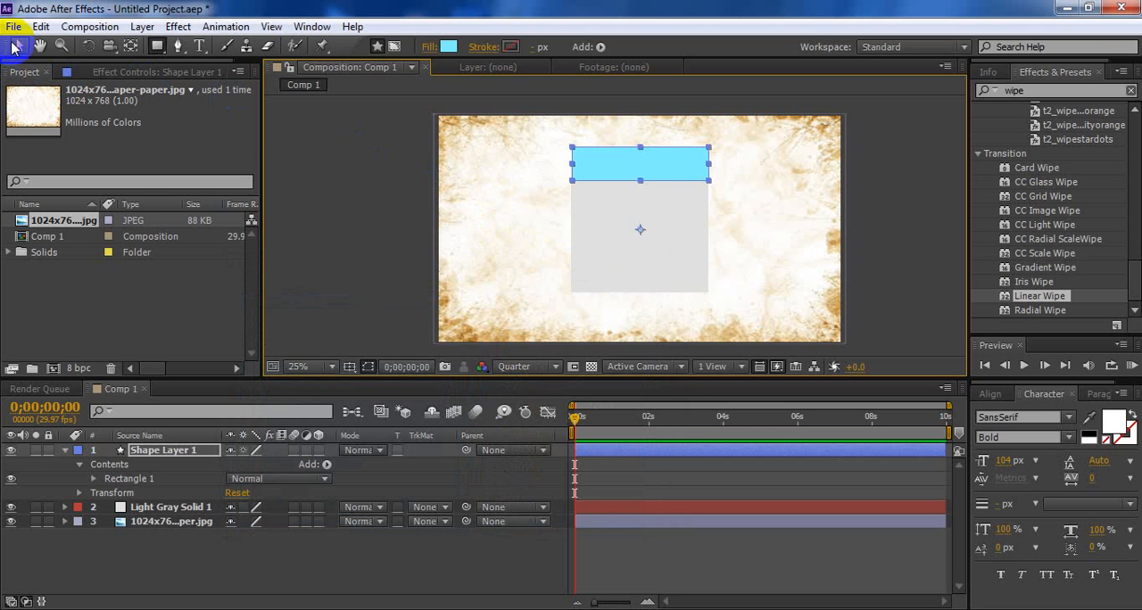
click(16, 47)
click(471, 213)
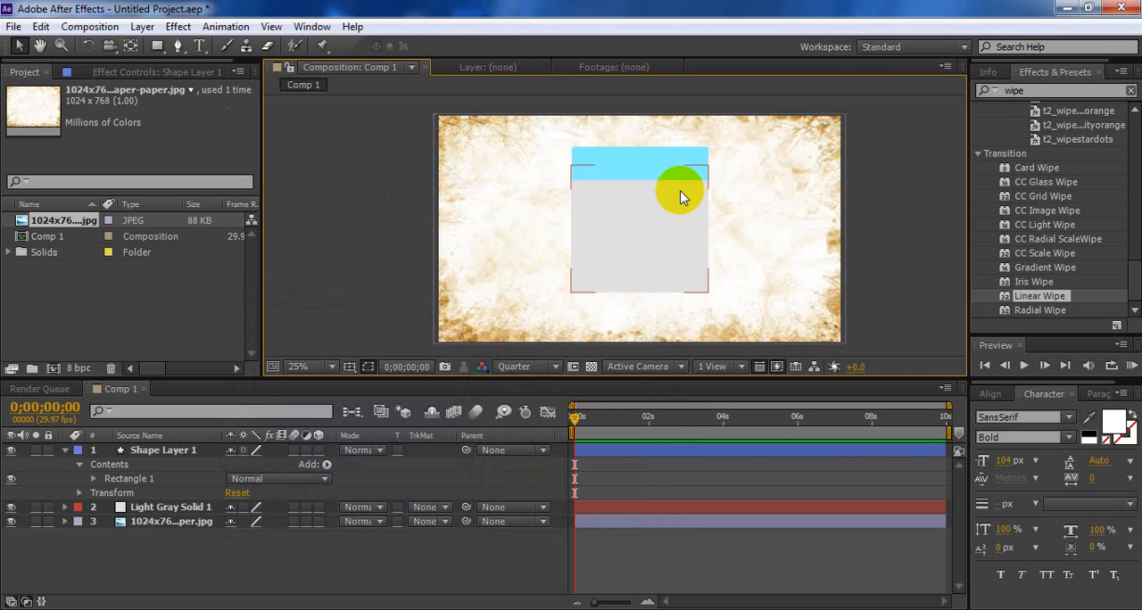
Nudge the cyan rectangle slightly down over the gray card's upper edge
scroll(687, 200, up, 4)
scroll(701, 245, down, 4)
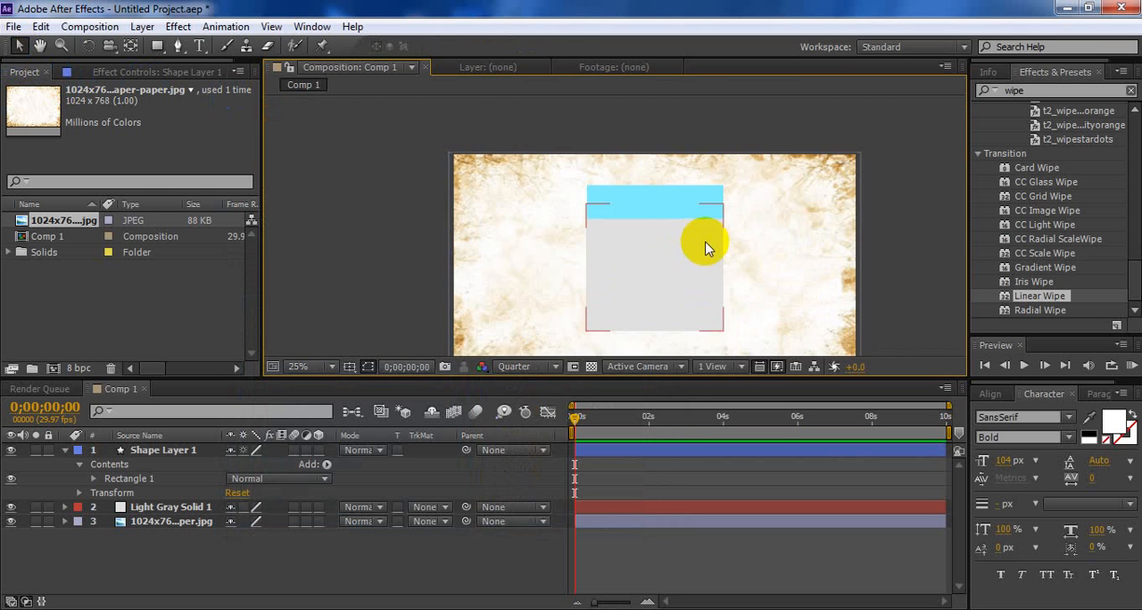
click(684, 206)
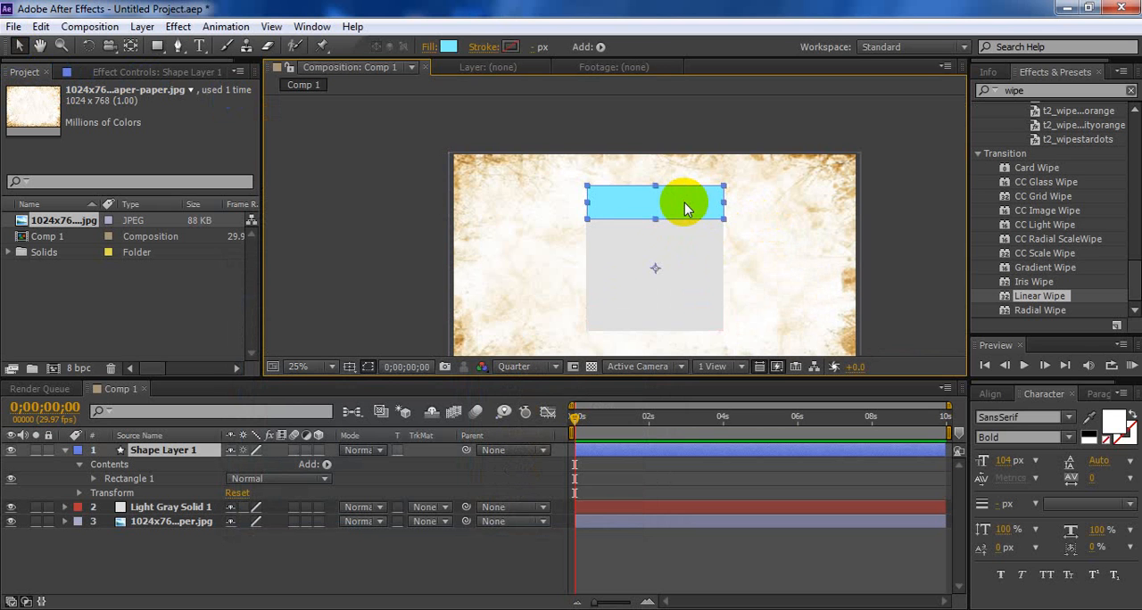
key(Down)
key(Down)
key(Down)
key(Down)
key(Down)
key(Down)
key(Down)
key(Down)
key(Down)
key(Down)
key(Down)
key(Up)
key(Up)
key(Up)
key(Up)
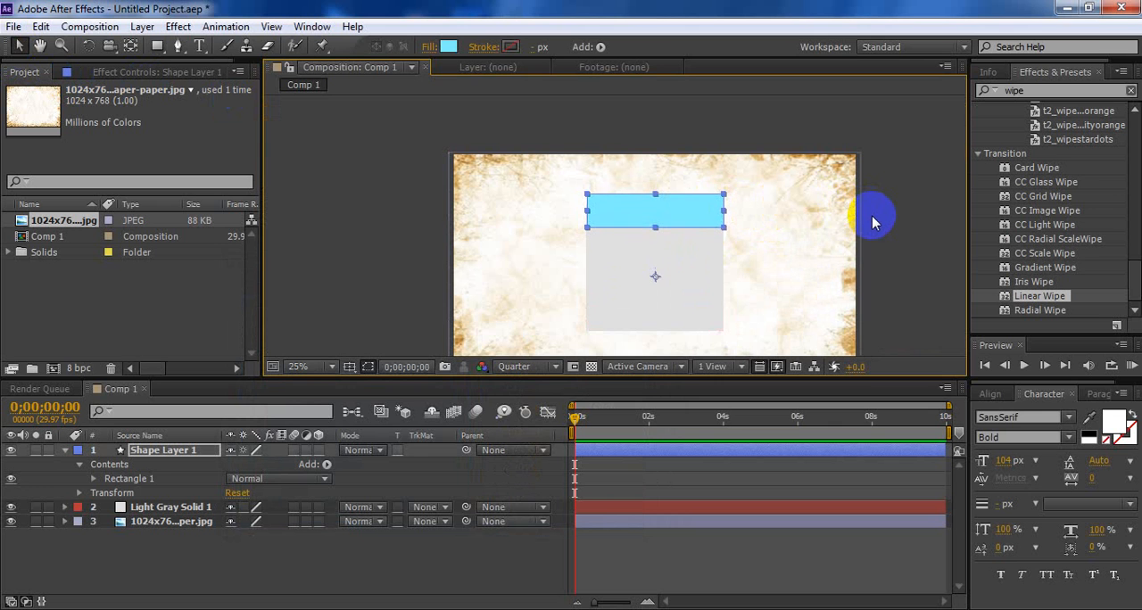
key(Up)
key(Up)
key(Up)
key(Up)
key(Up)
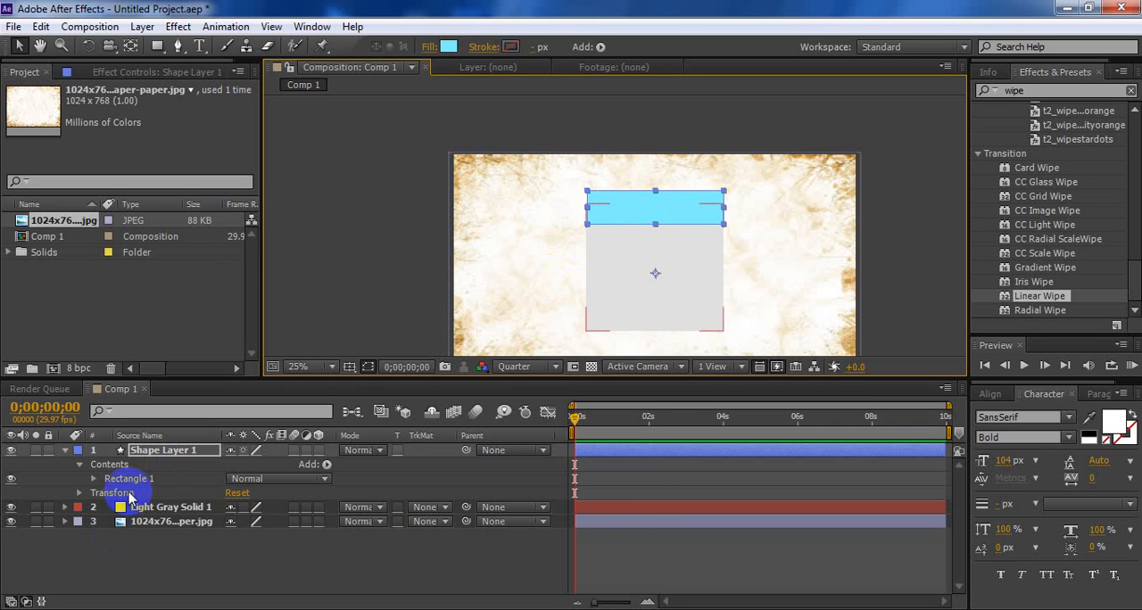
Reduce the cyan rectangle's height to about half, making it a thin header bar
click(635, 202)
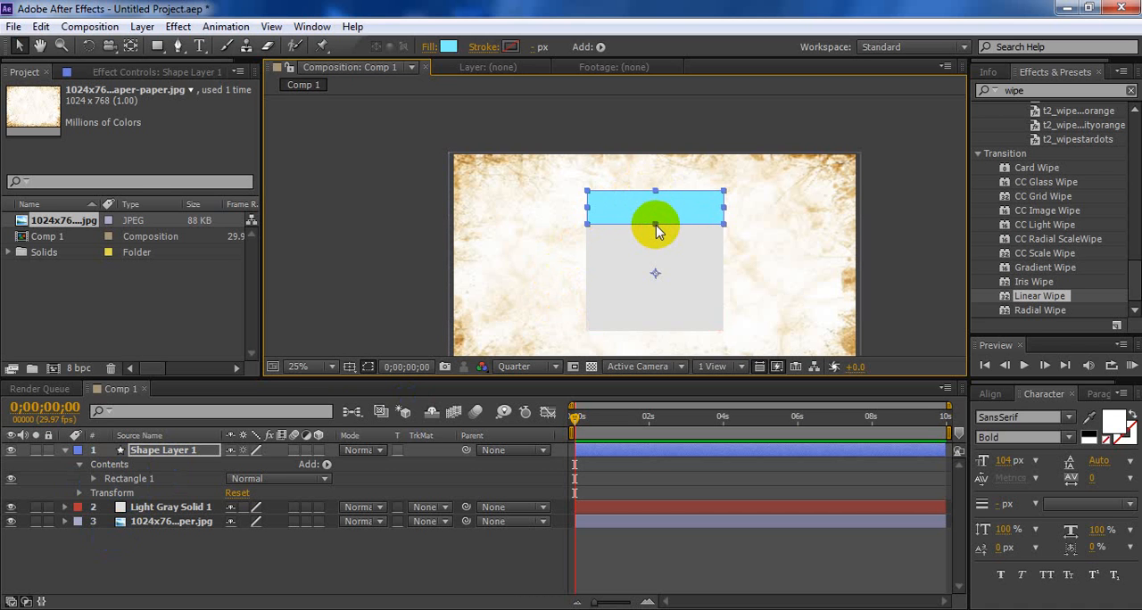
drag(656, 228, 662, 198)
click(829, 230)
Fine-tune the cyan bar's position so it sits on the gray card's upper edge with their sides aligned
key(period)
key(period)
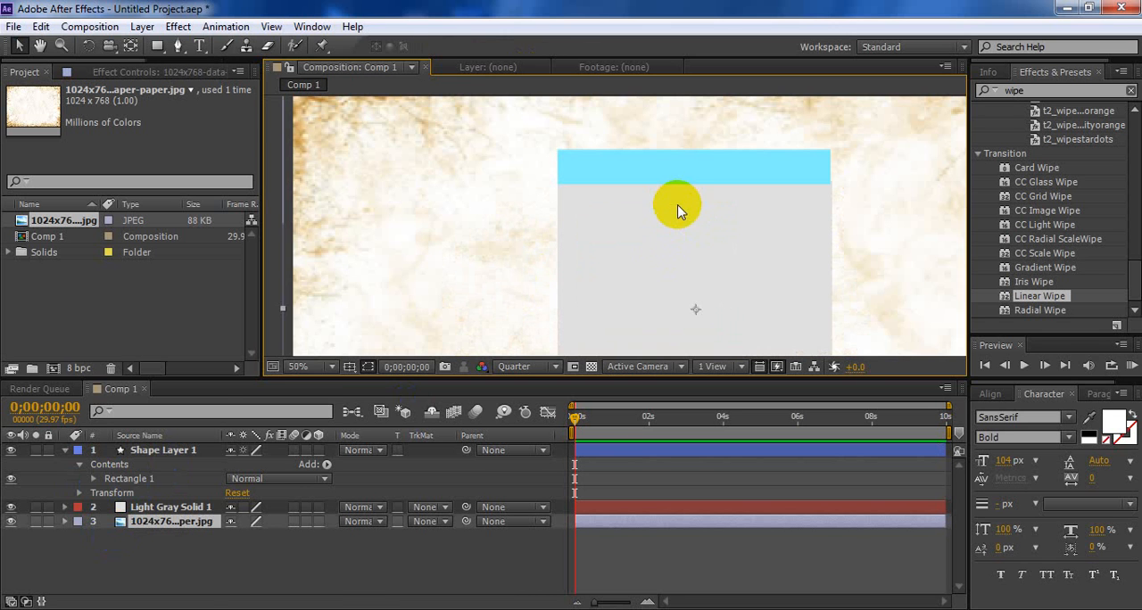
key(super)
key(super)
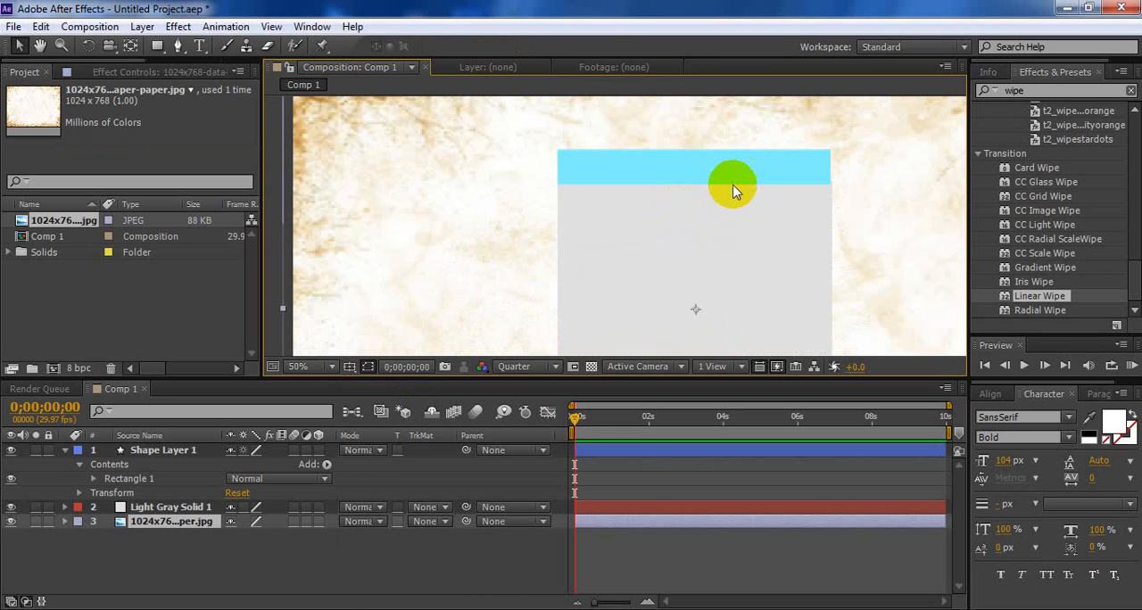
click(169, 451)
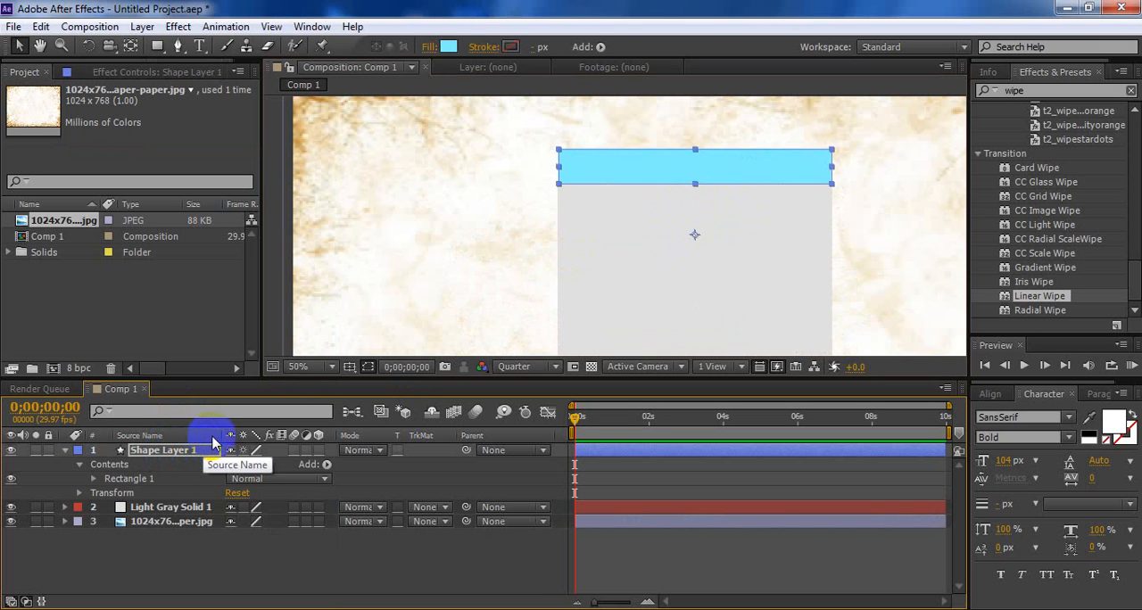
click(438, 211)
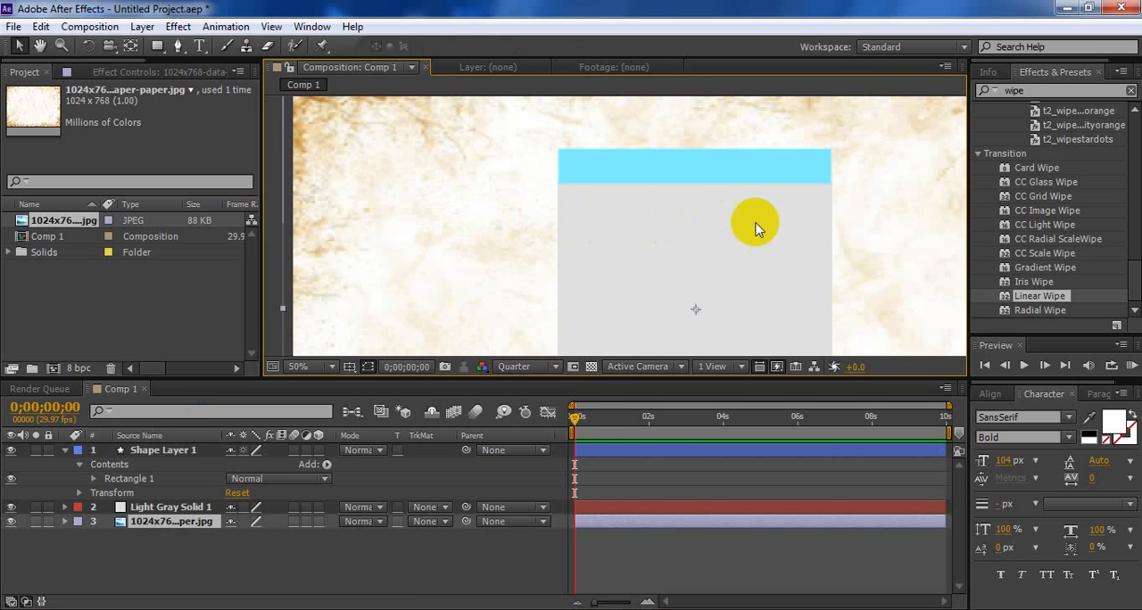
click(147, 451)
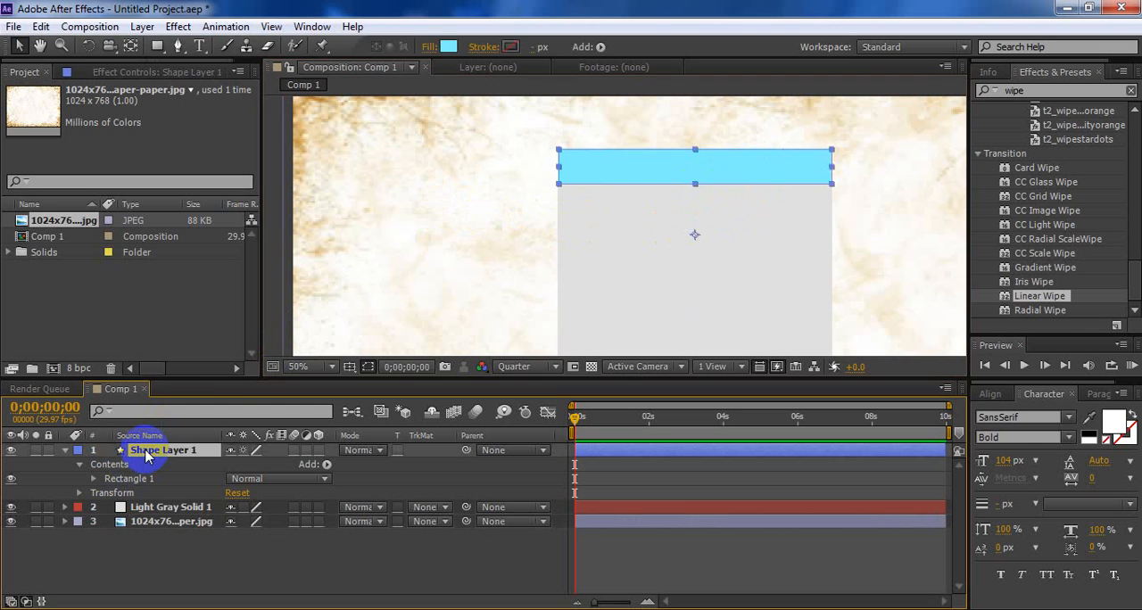
click(316, 300)
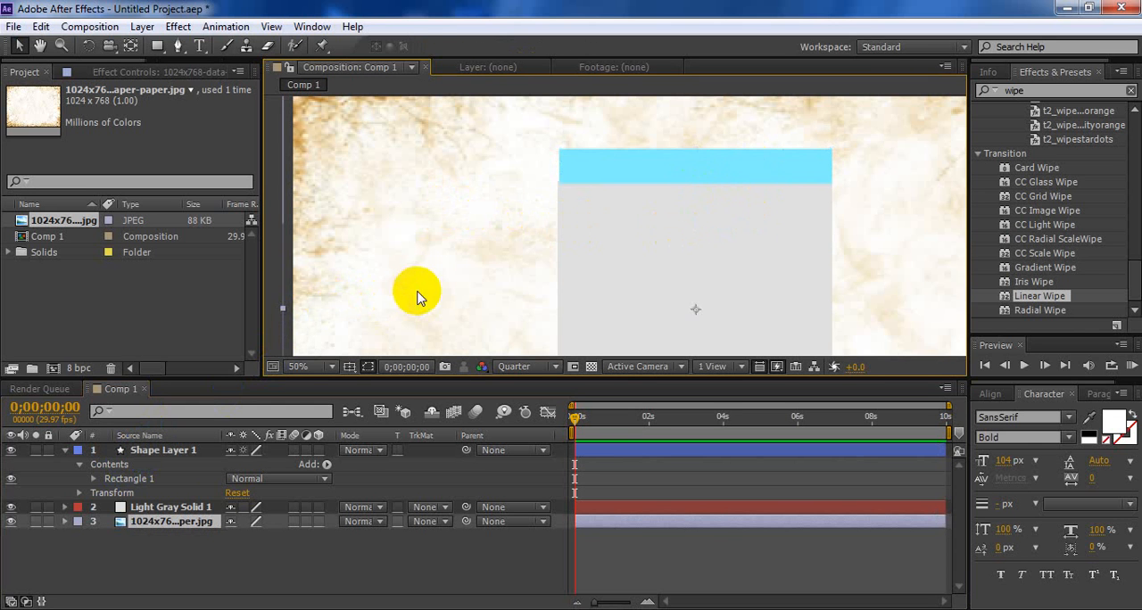
click(178, 455)
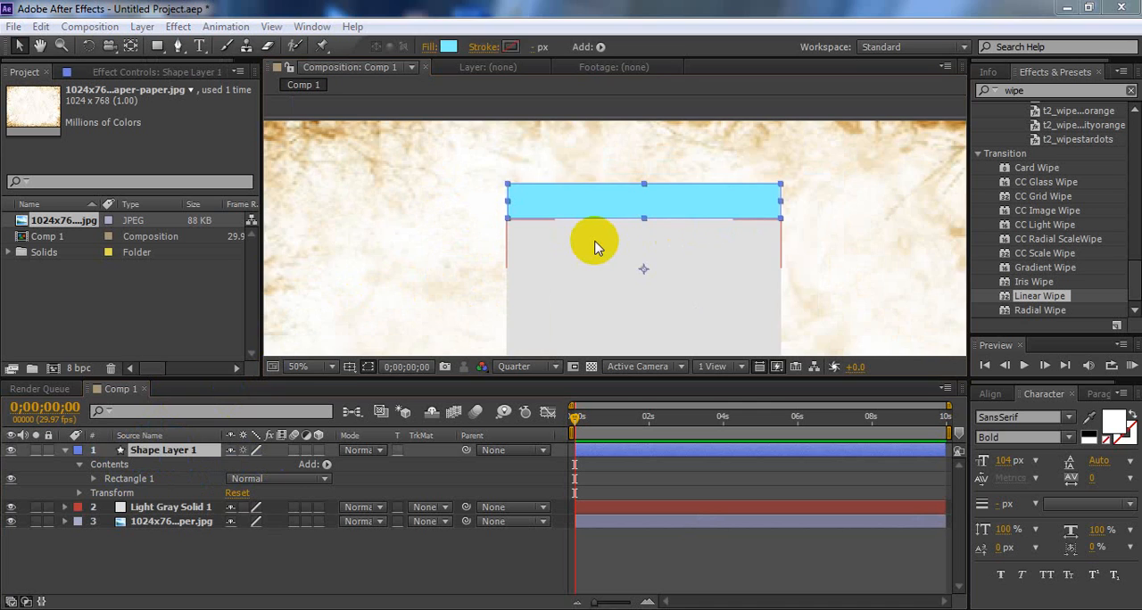
Collapse the properties of Shape Layer 1 in the timeline
click(596, 248)
key(comma)
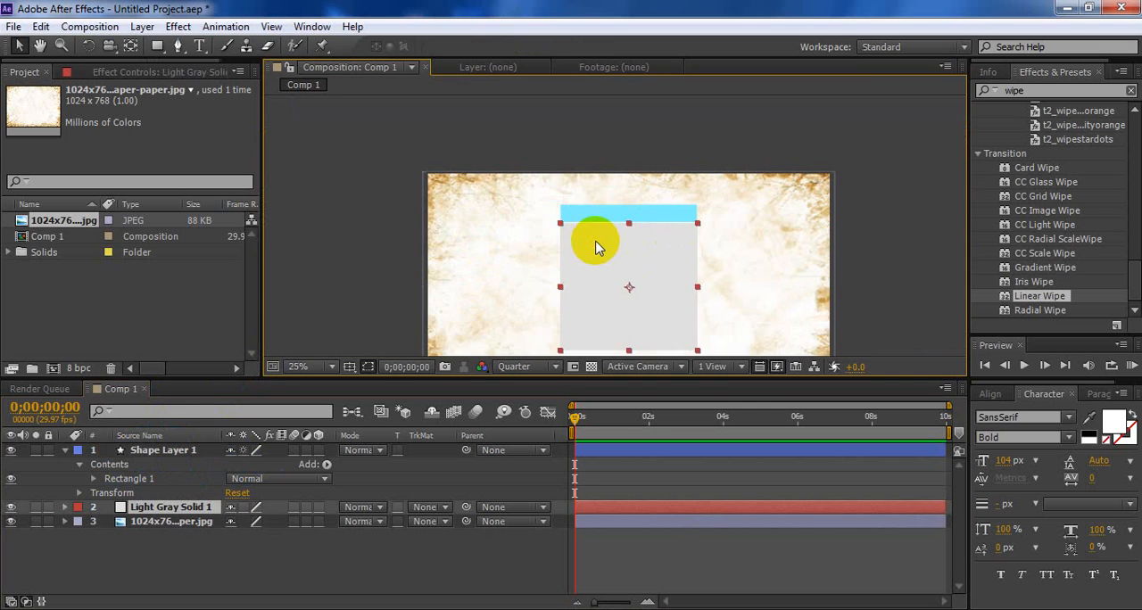
key(space)
drag(691, 308, 671, 262)
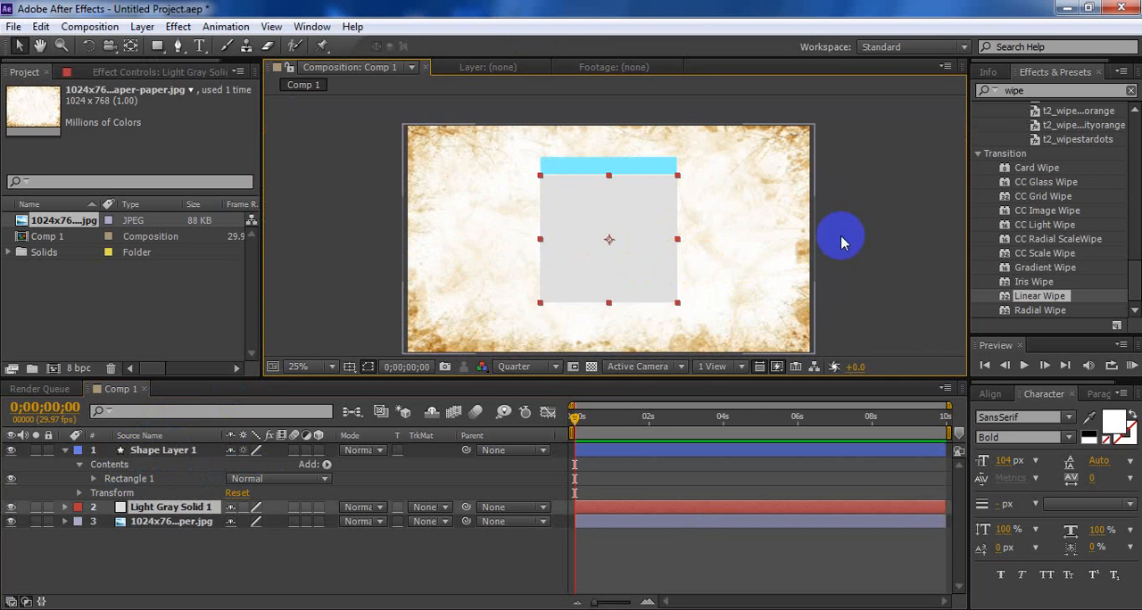
click(873, 232)
click(652, 257)
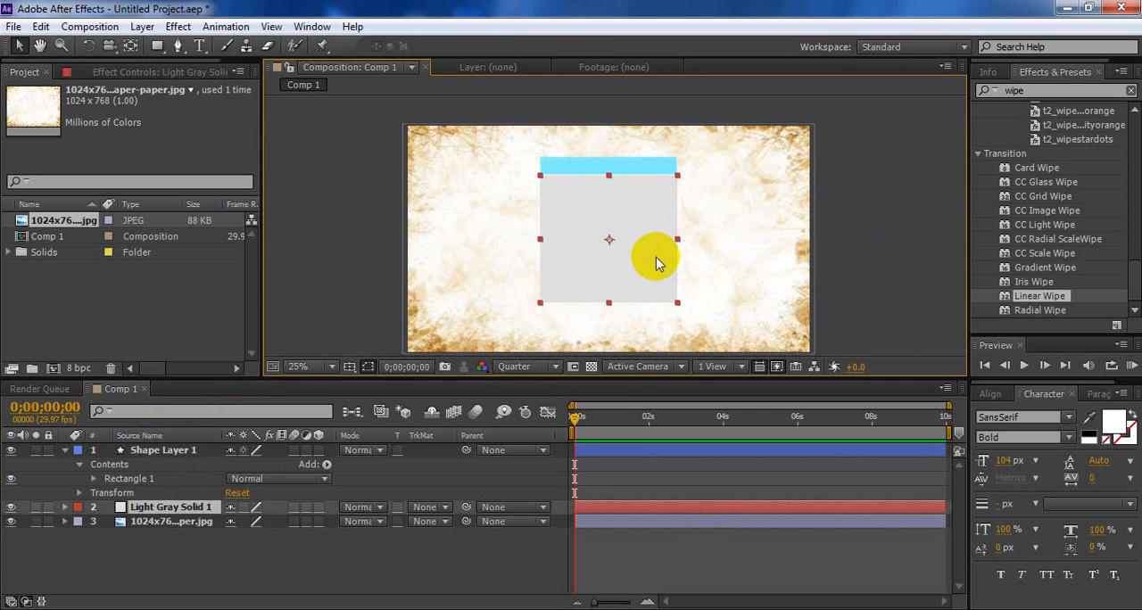
click(66, 453)
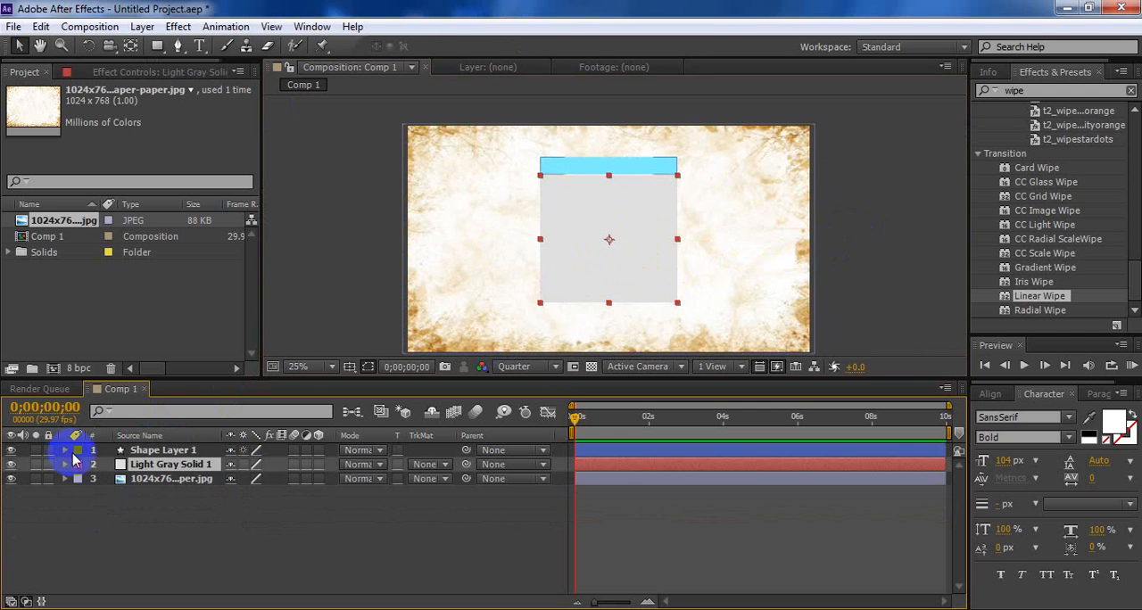
Add a text layer reading "1" near the gray card's left edge and select its text
click(155, 450)
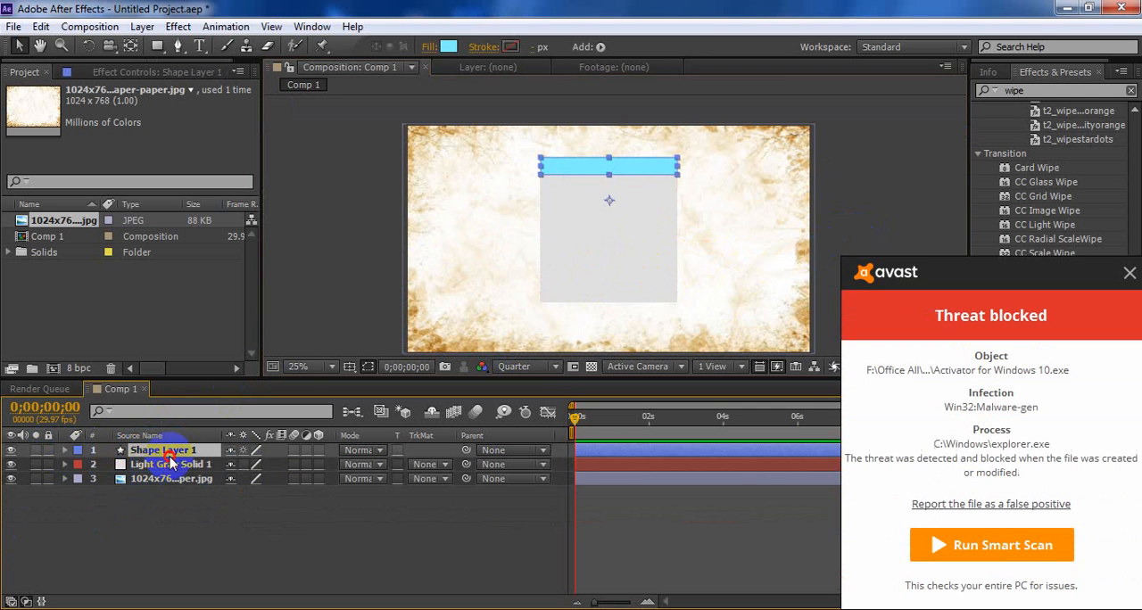
click(169, 464)
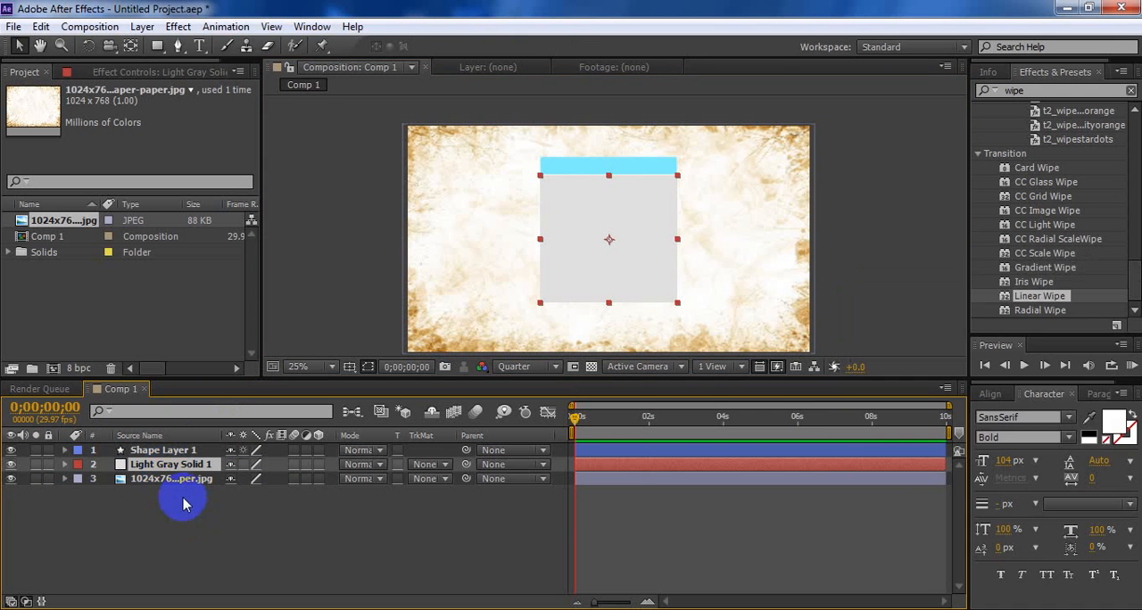
click(201, 45)
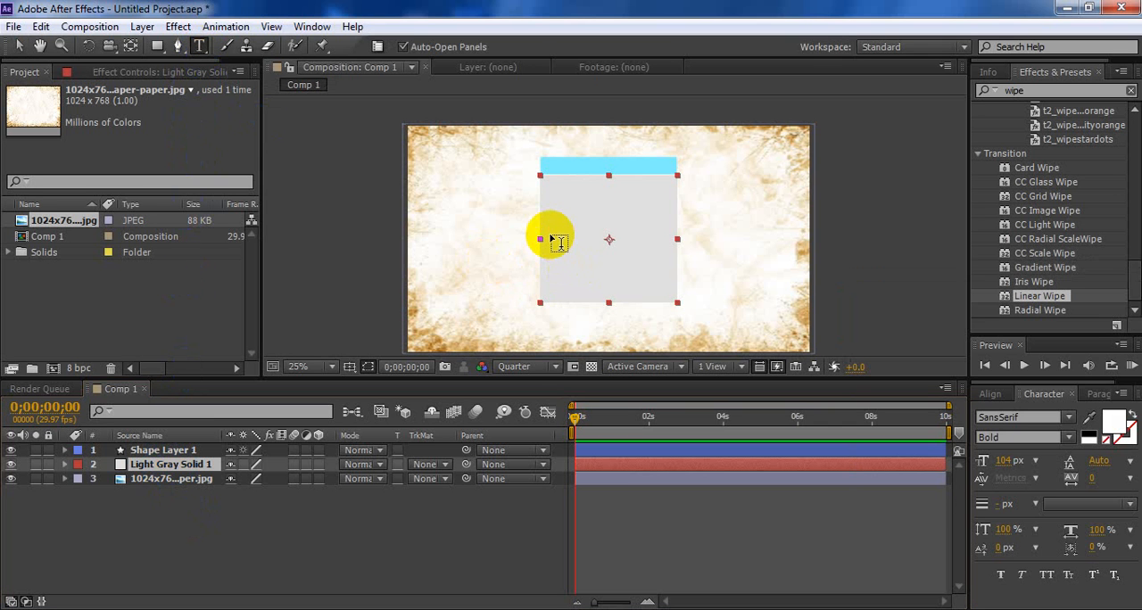
click(559, 243)
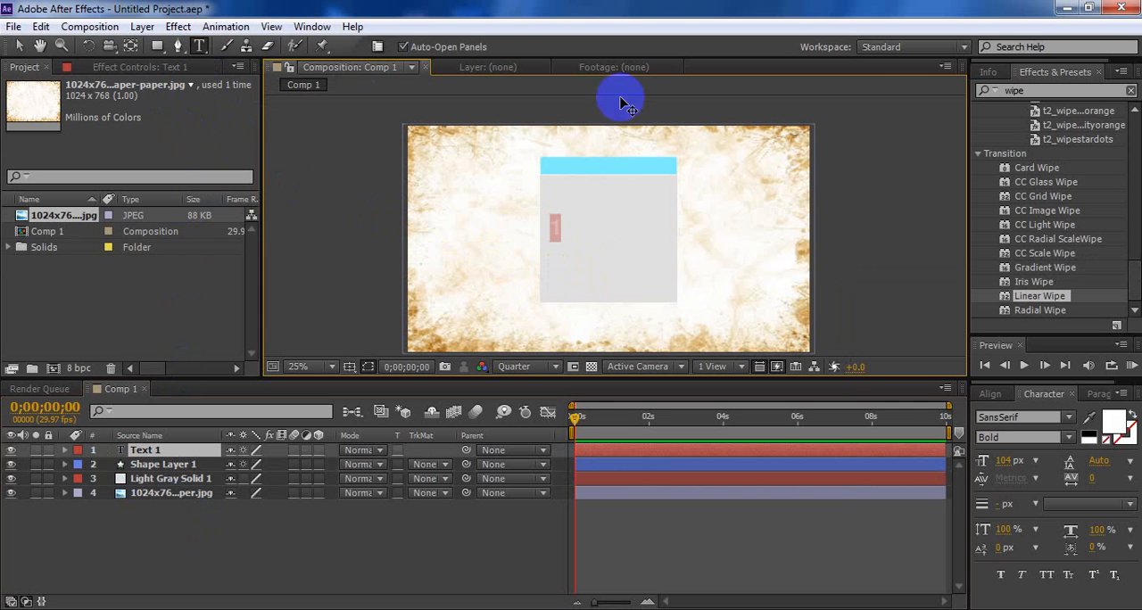
Set the font size of the "1" to 500 px and move it to the middle of the gray card
click(1011, 462)
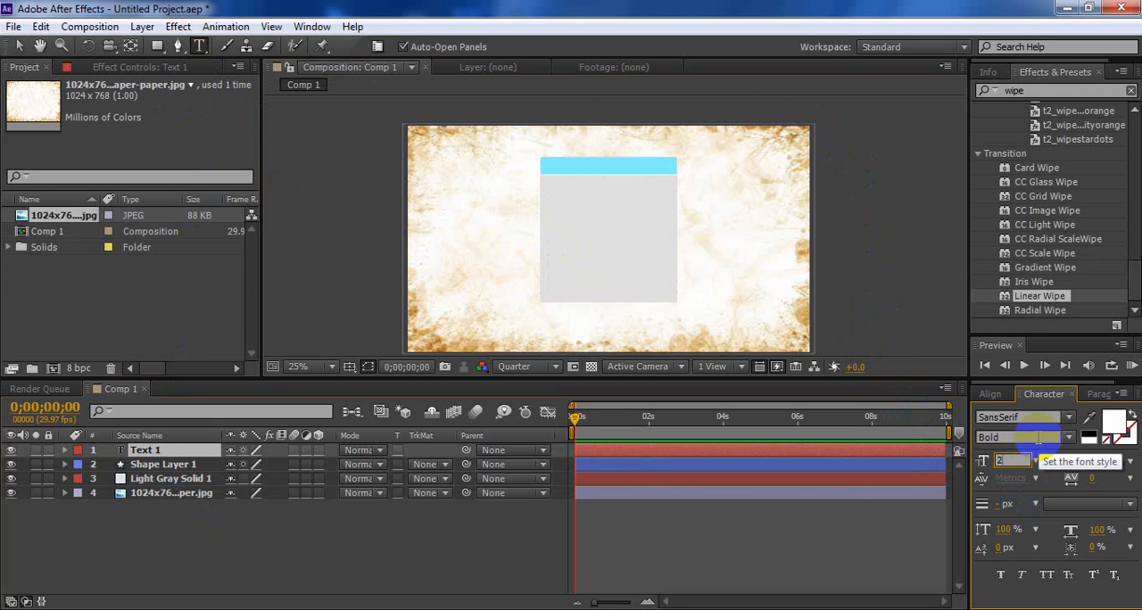
text(500)
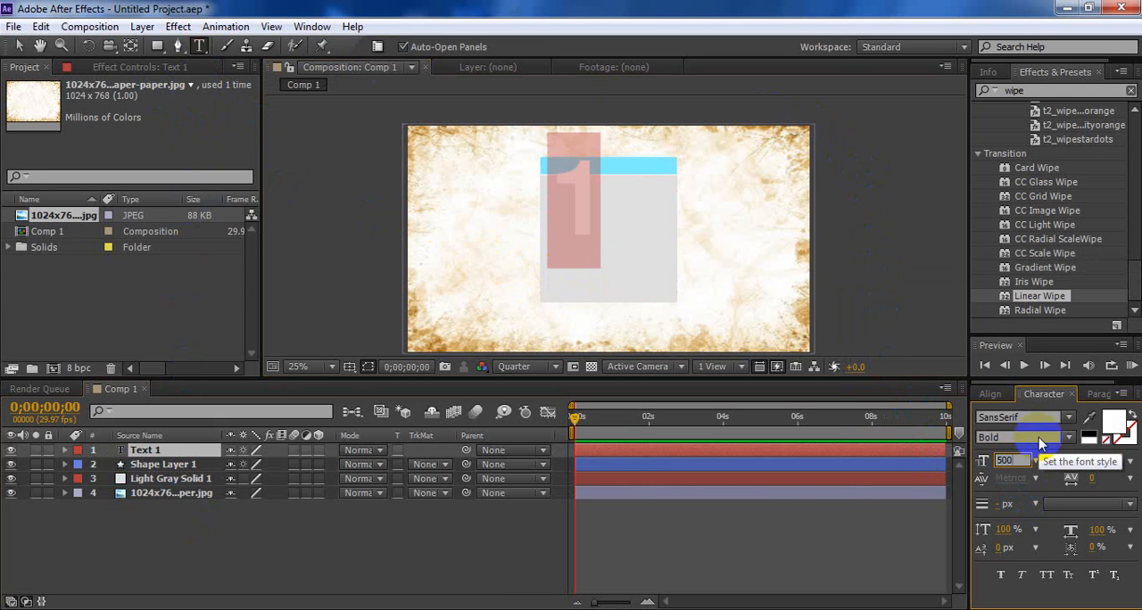
click(15, 45)
drag(585, 191, 603, 219)
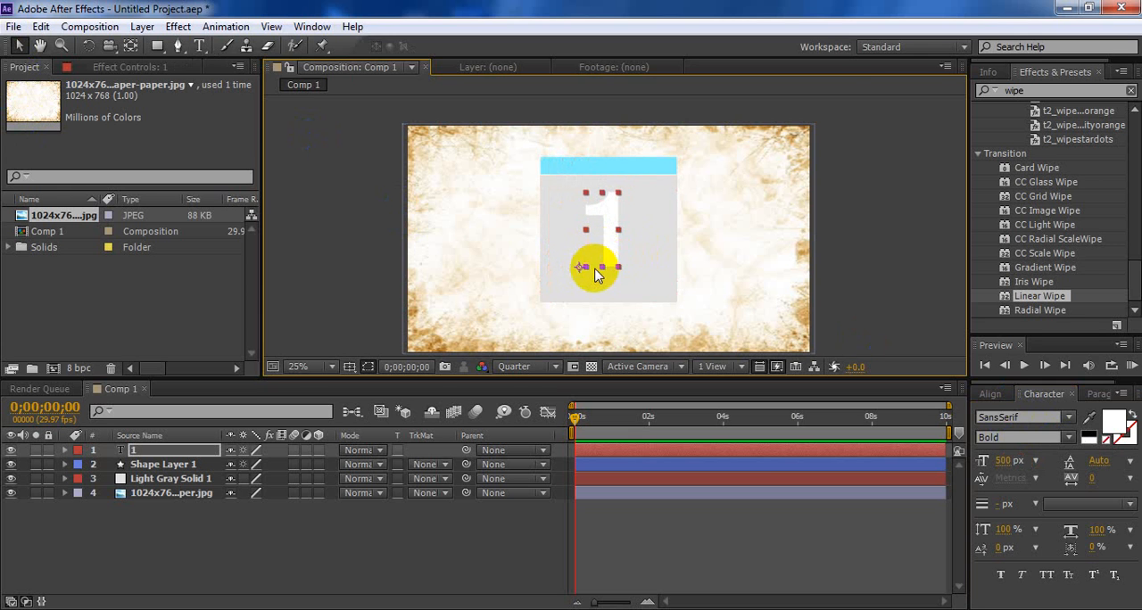
Move the anchor point of the "1" text layer to the center of the digit
right_click(604, 254)
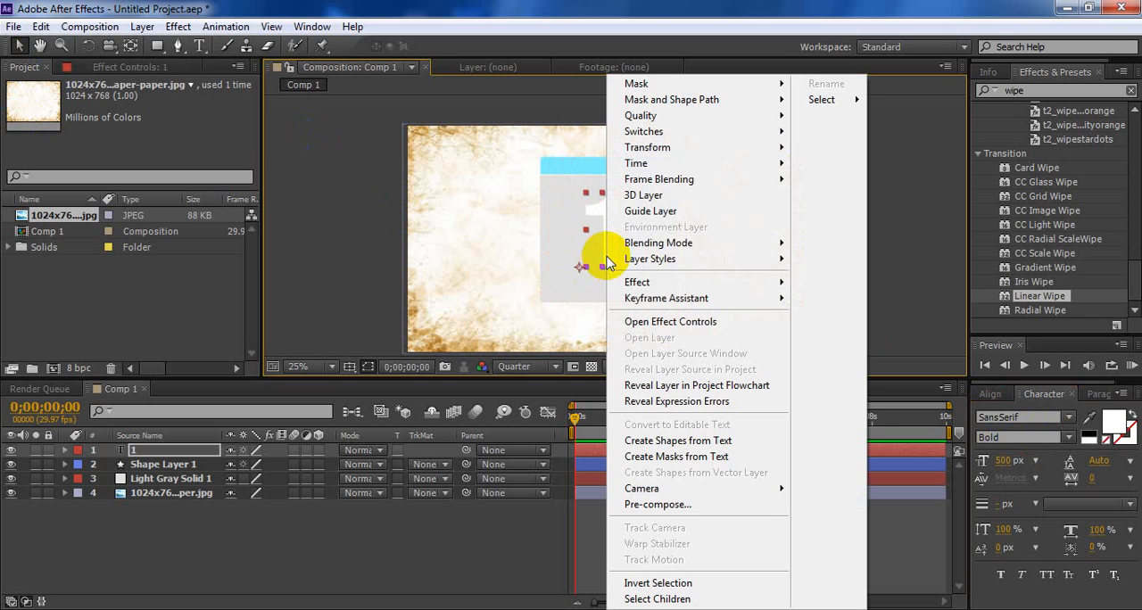
click(591, 231)
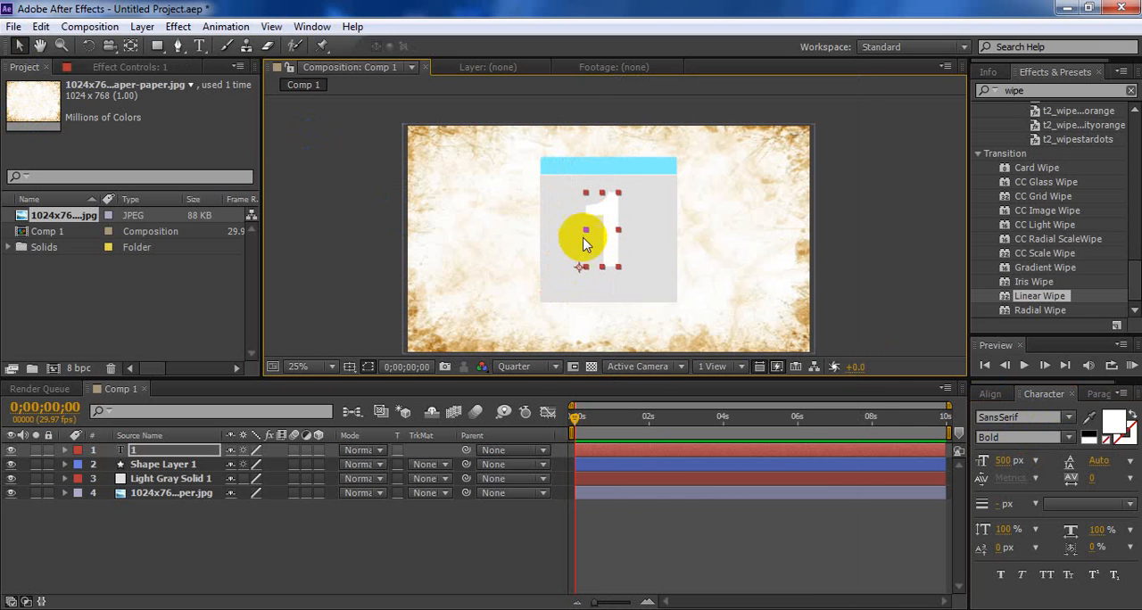
click(132, 47)
drag(580, 267, 616, 230)
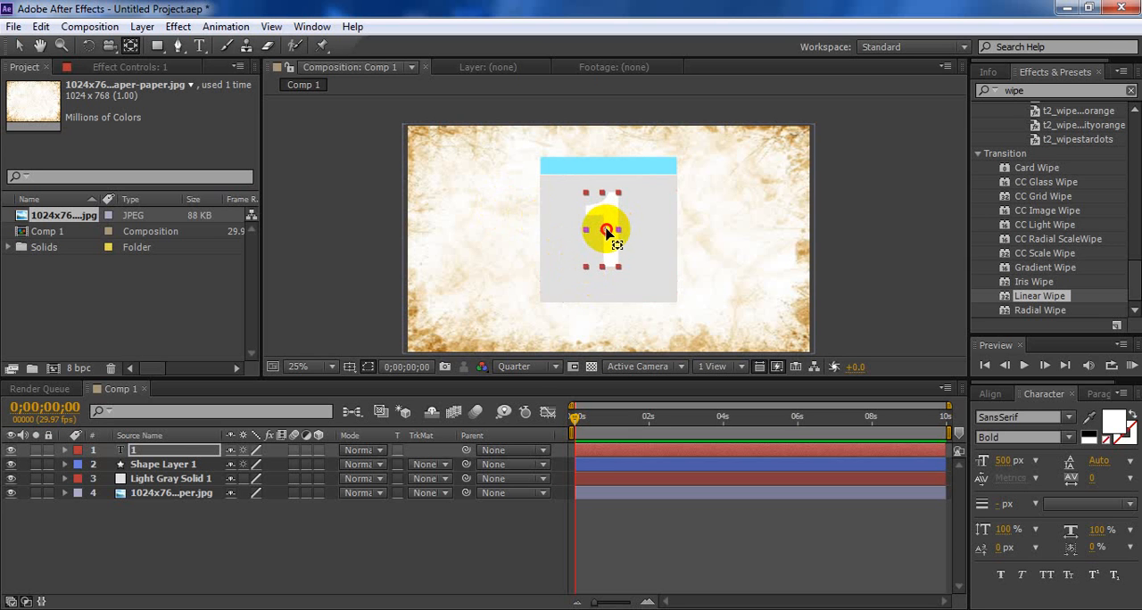
click(19, 45)
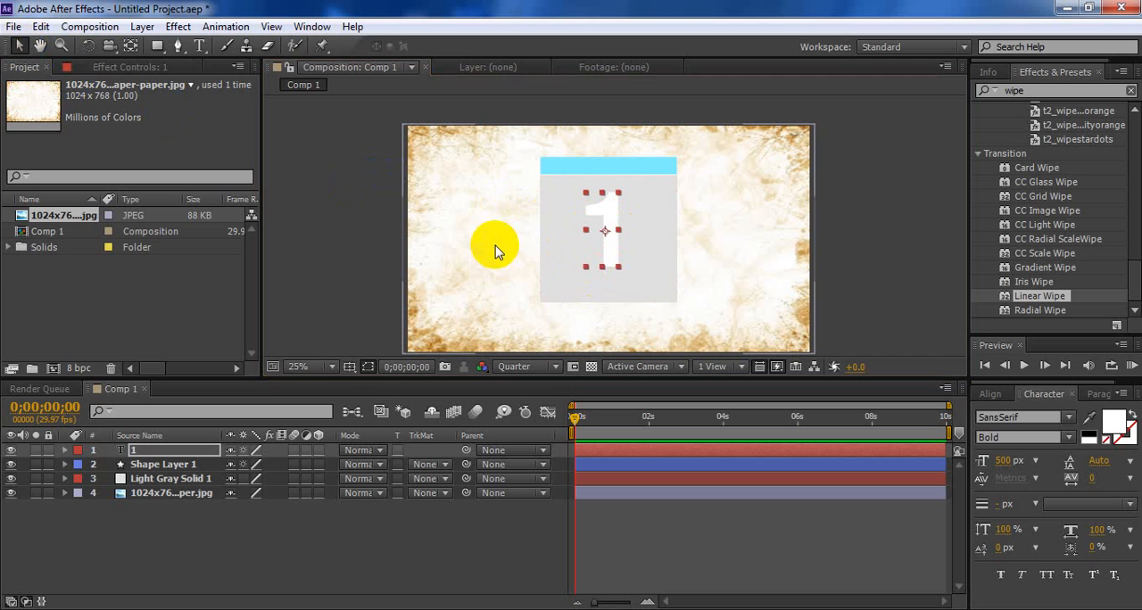
Align the "1" text layer and Light Gray Solid 1 to each other by their horizontal centers
click(623, 253)
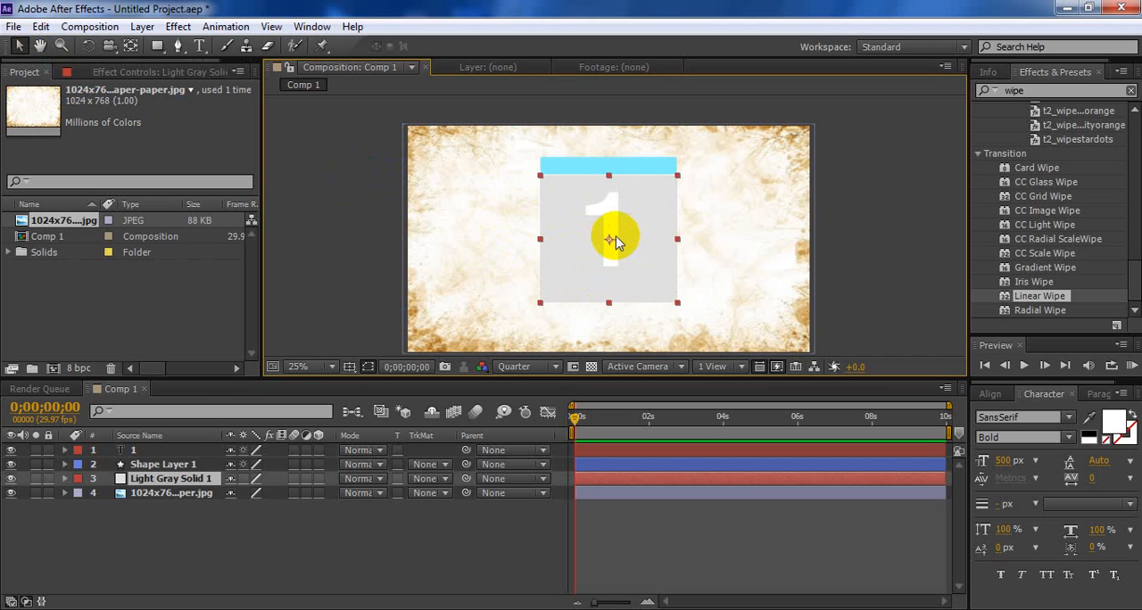
click(143, 451)
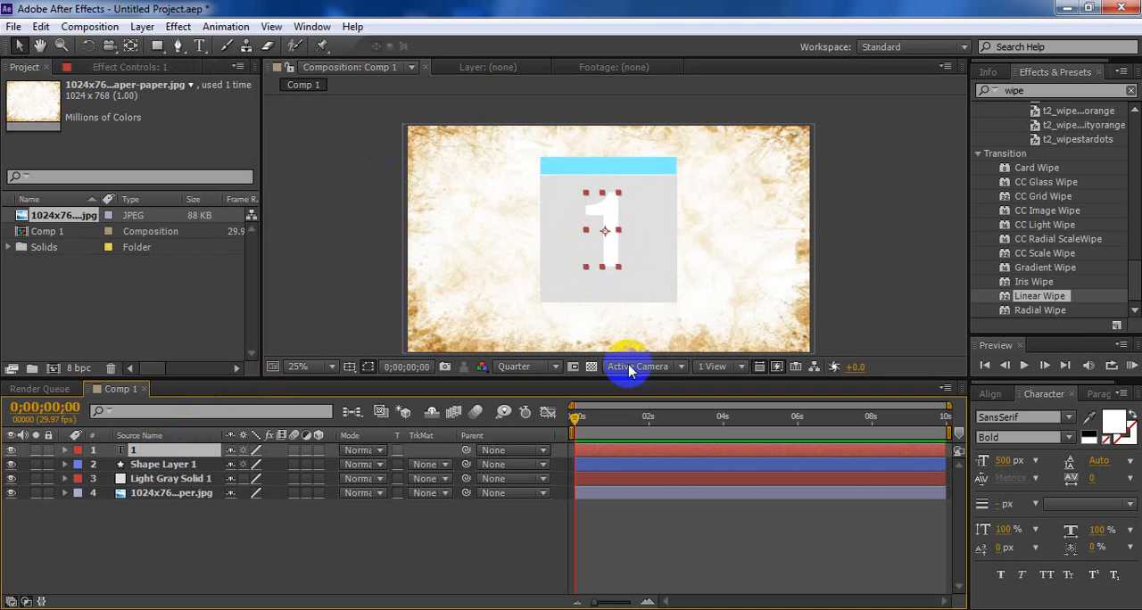
click(1016, 89)
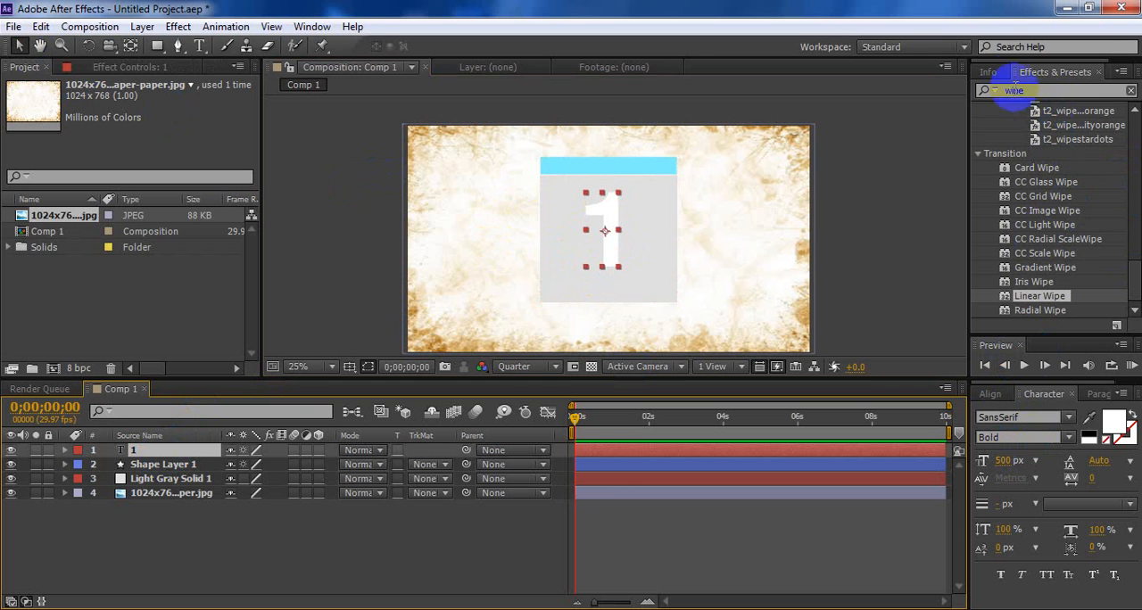
click(1001, 73)
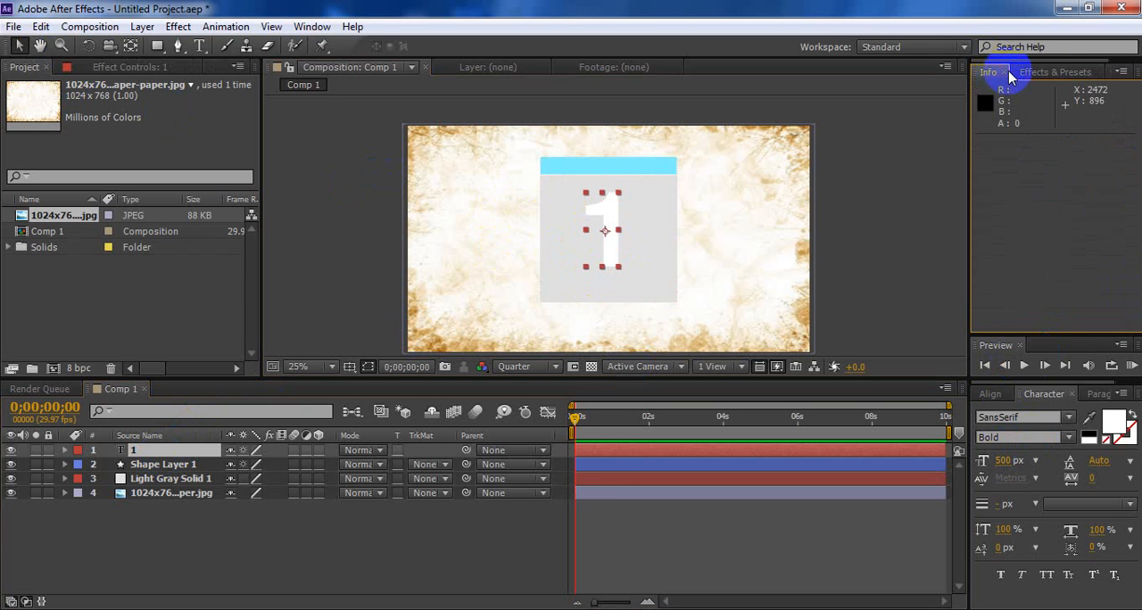
click(1052, 68)
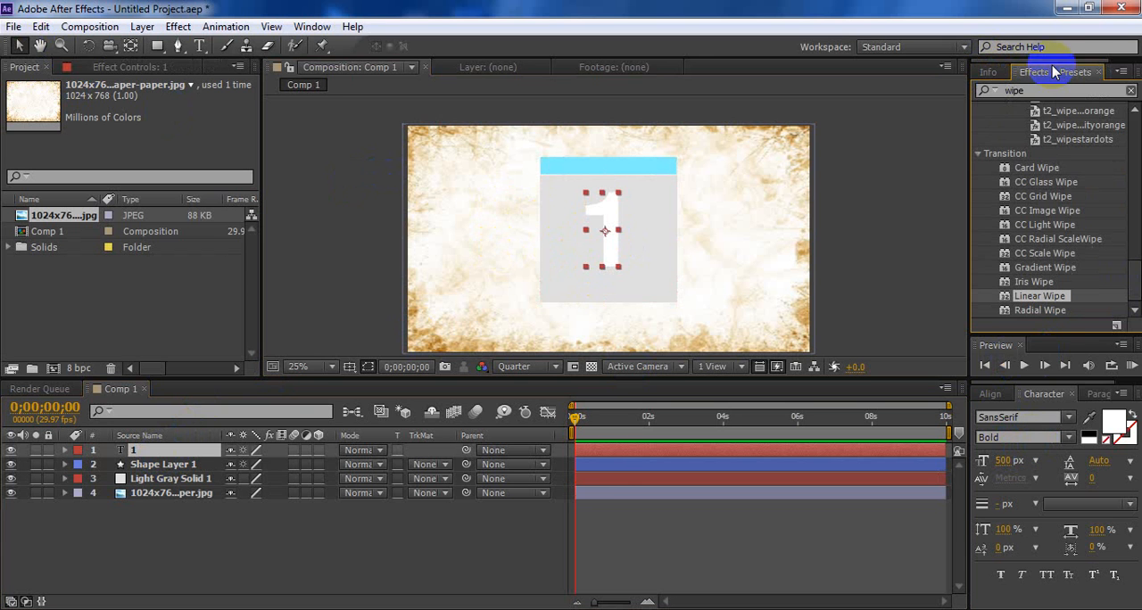
click(990, 394)
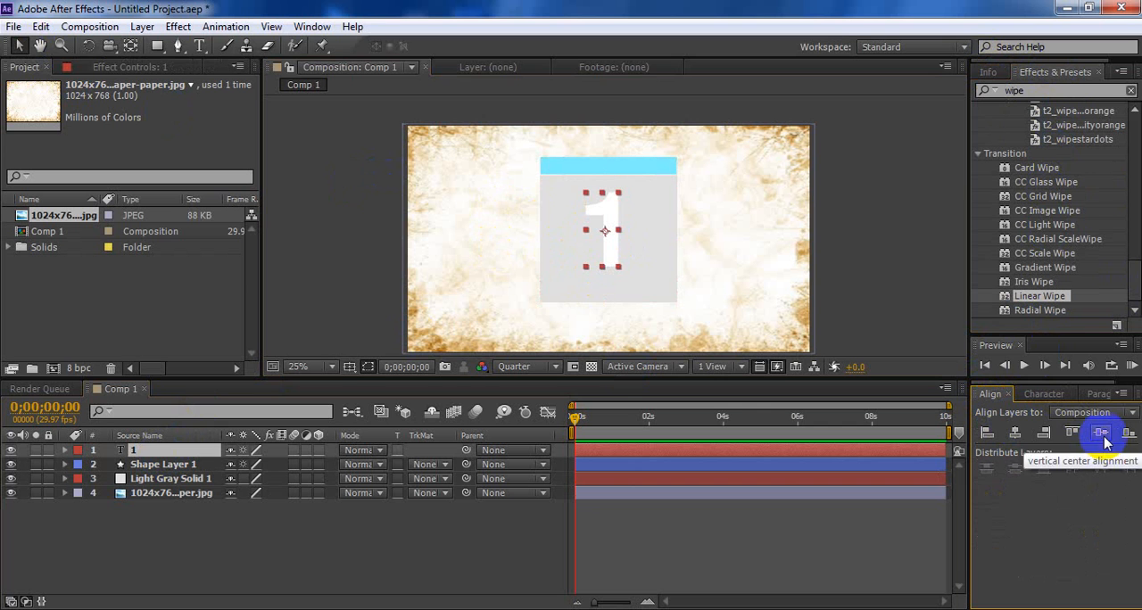
click(1017, 434)
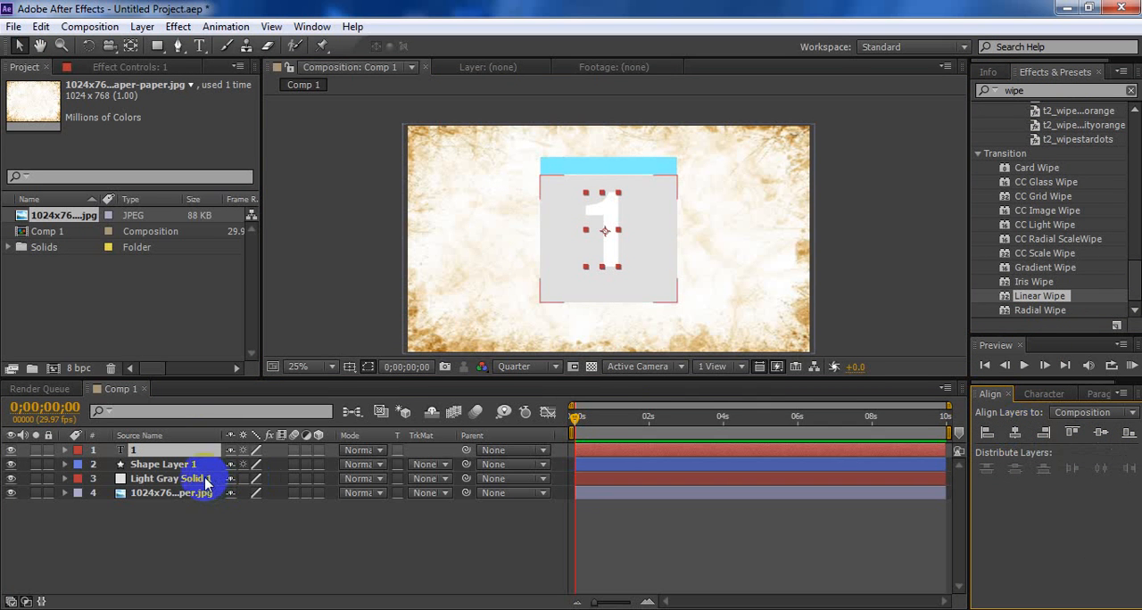
ctrl+click(199, 476)
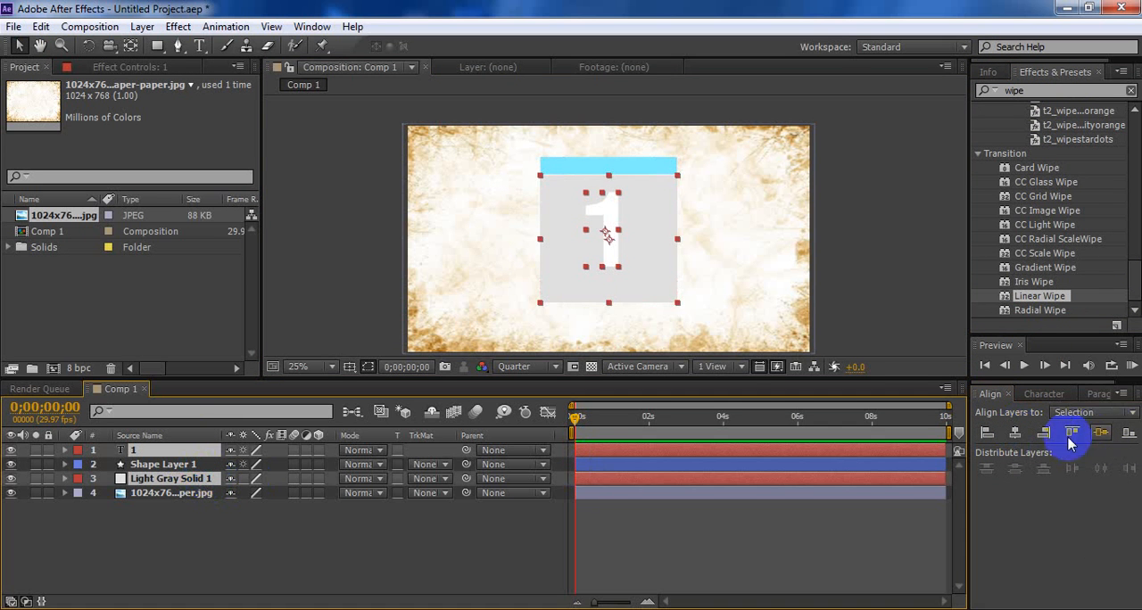
click(1015, 434)
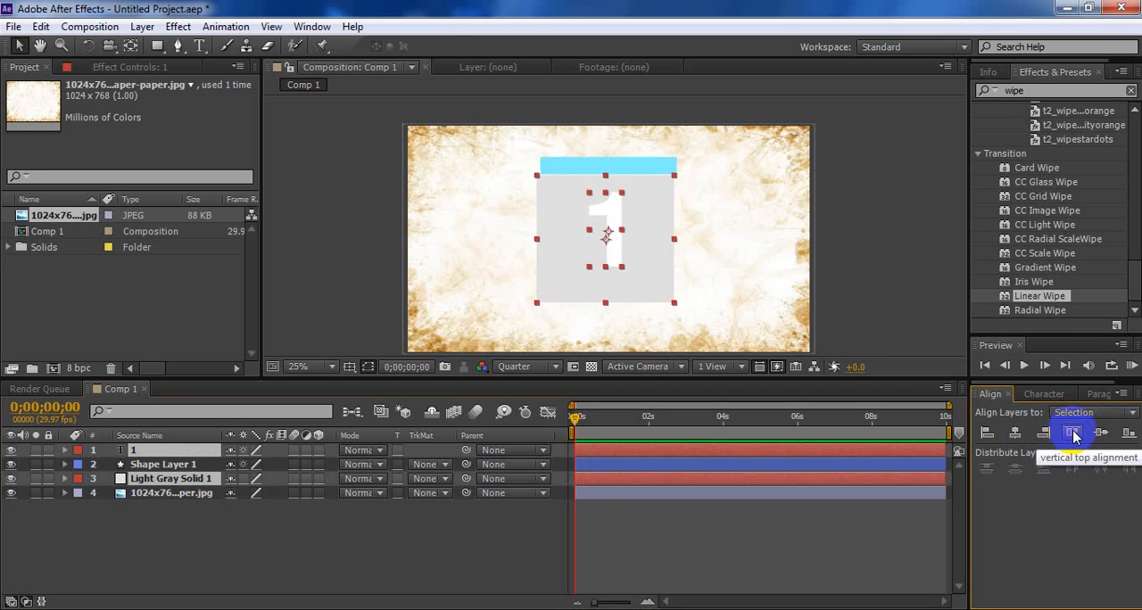
Align the "1" text, Shape Layer 1 and Light Gray Solid 1 by their horizontal centers and top edges
ctrl+click(167, 465)
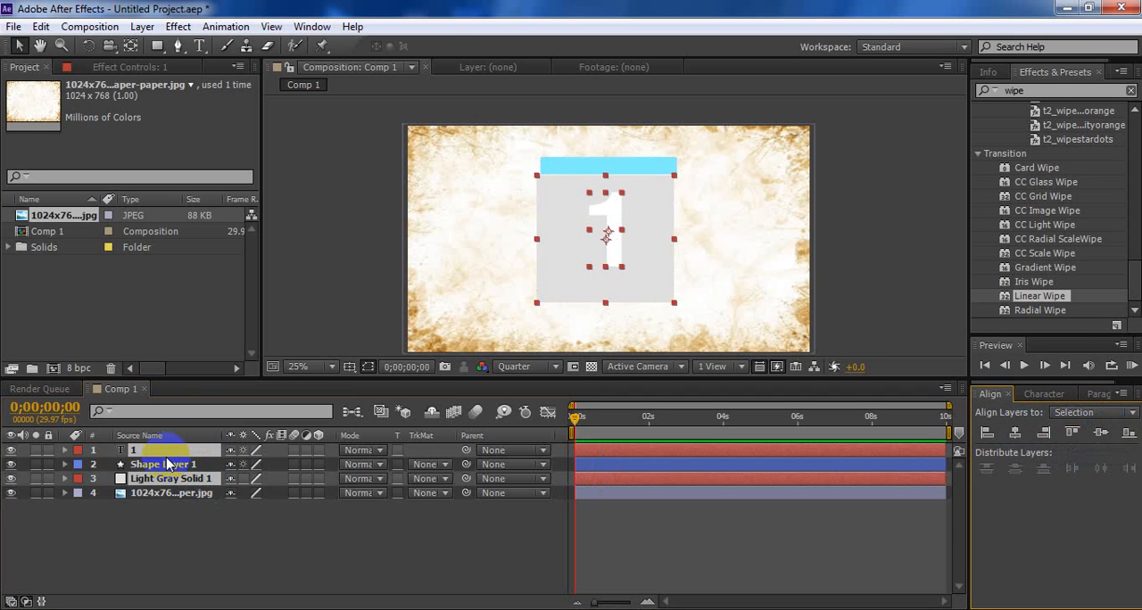
click(1016, 434)
click(1103, 434)
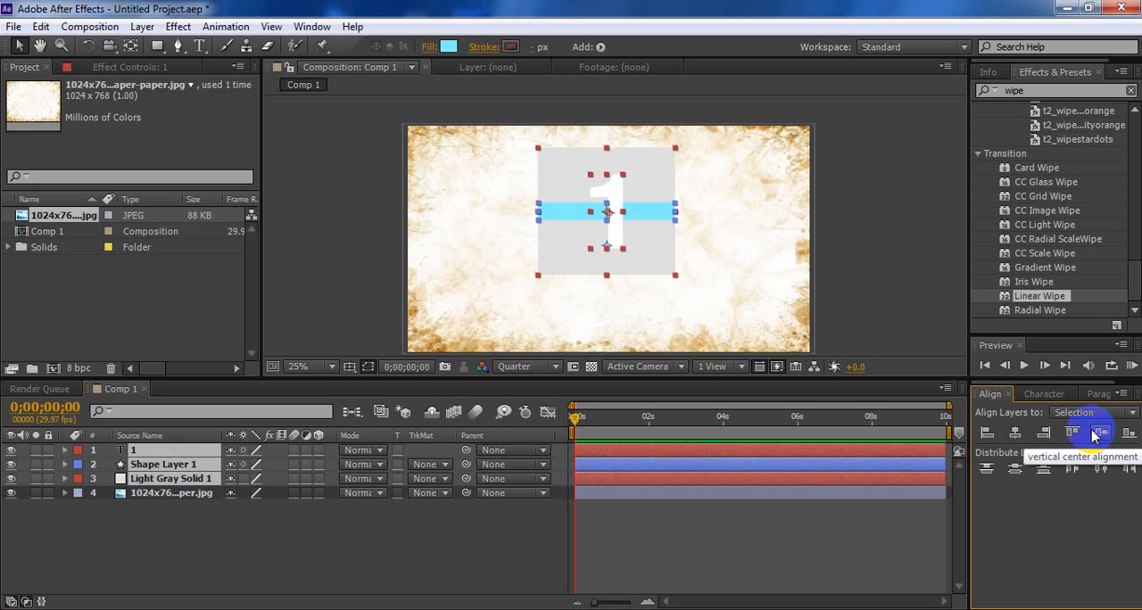
click(1073, 433)
click(760, 366)
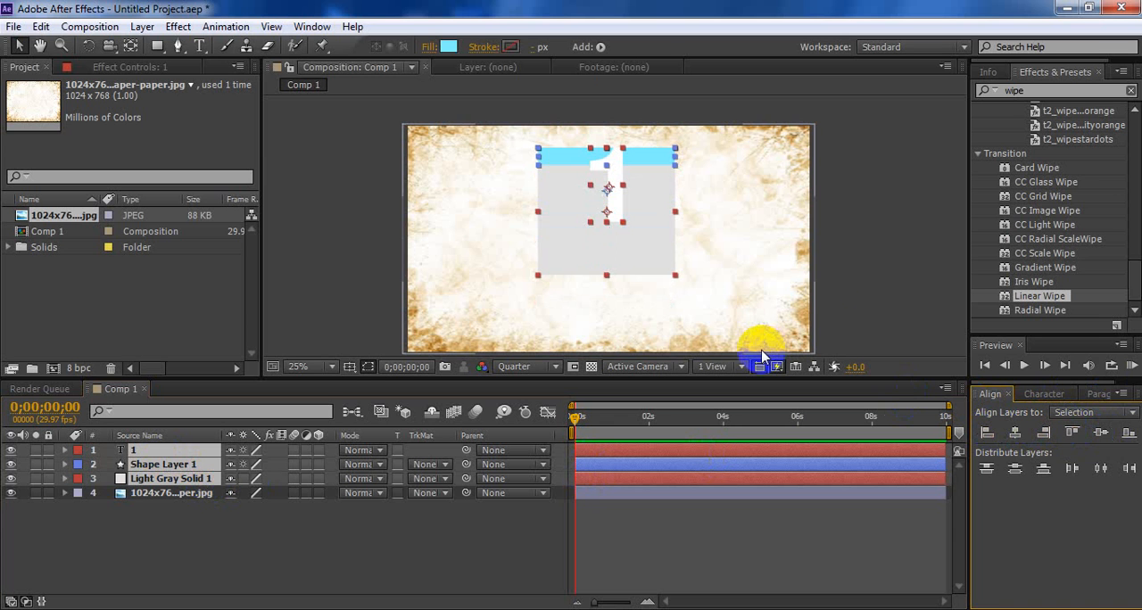
Move only the "1" text straight down so it sits below the cyan bar on the gray card
click(204, 520)
click(169, 451)
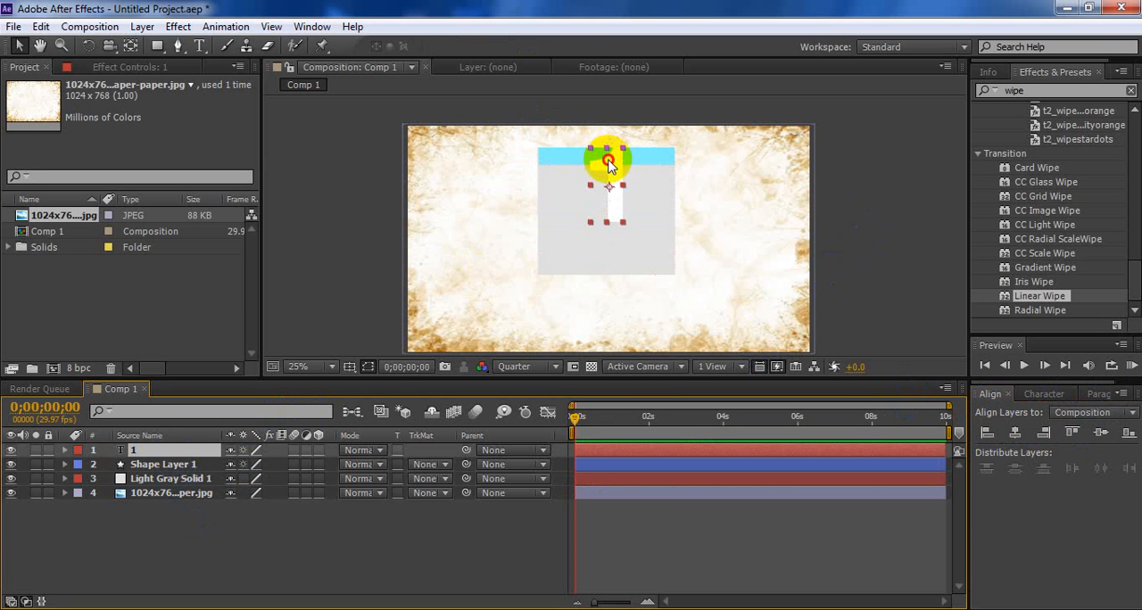
drag(607, 162, 608, 195)
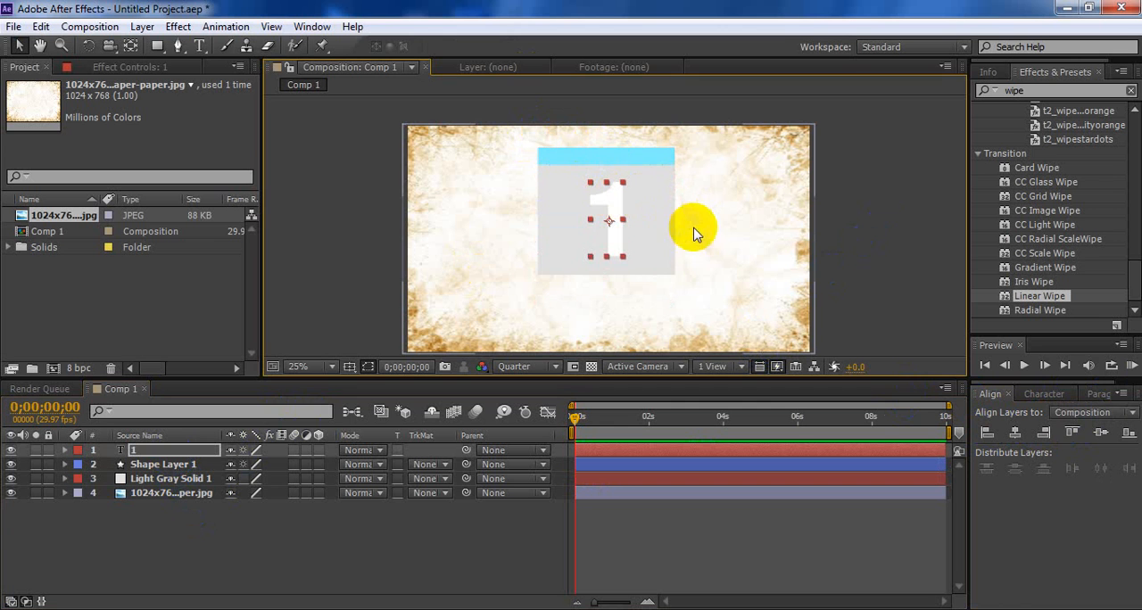
Set the fill color of the "1" text to red (FF0000) and deselect the layer
click(1046, 395)
click(1113, 421)
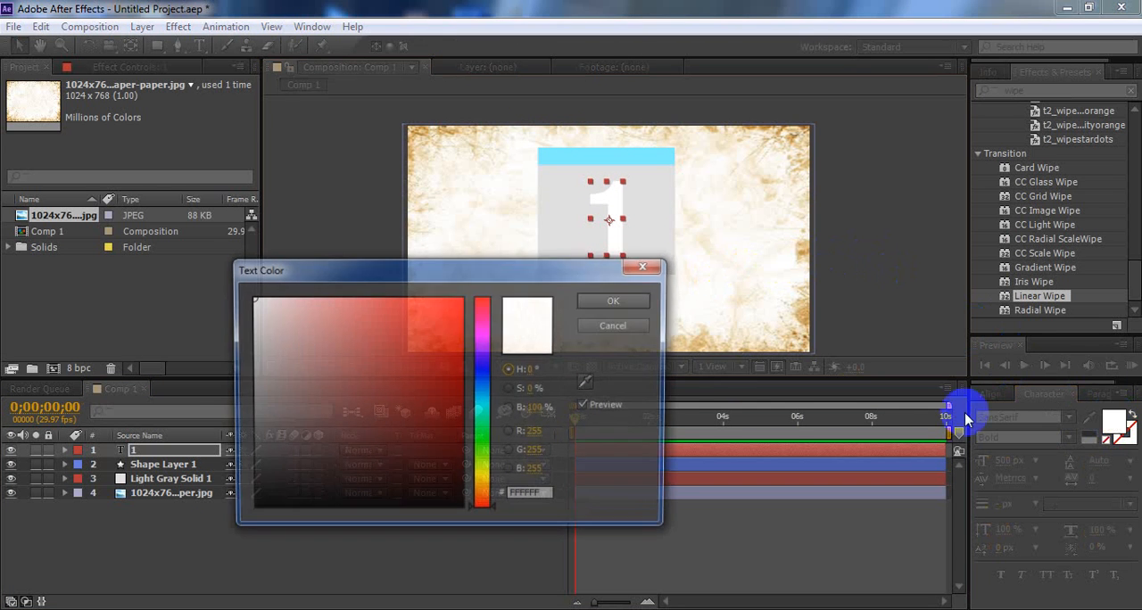
drag(440, 341, 477, 285)
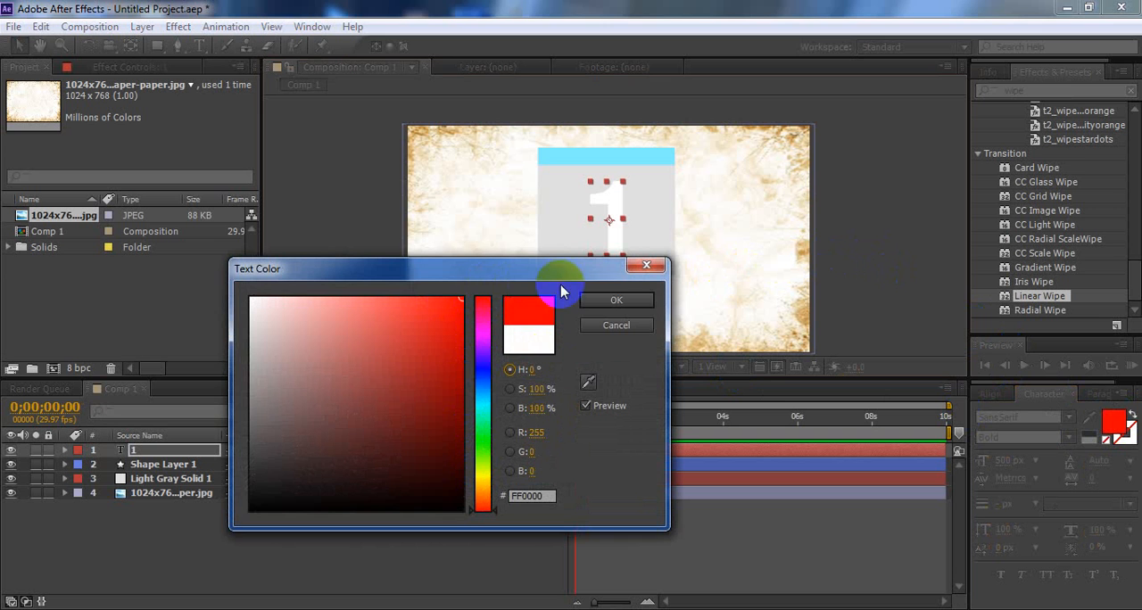
click(602, 304)
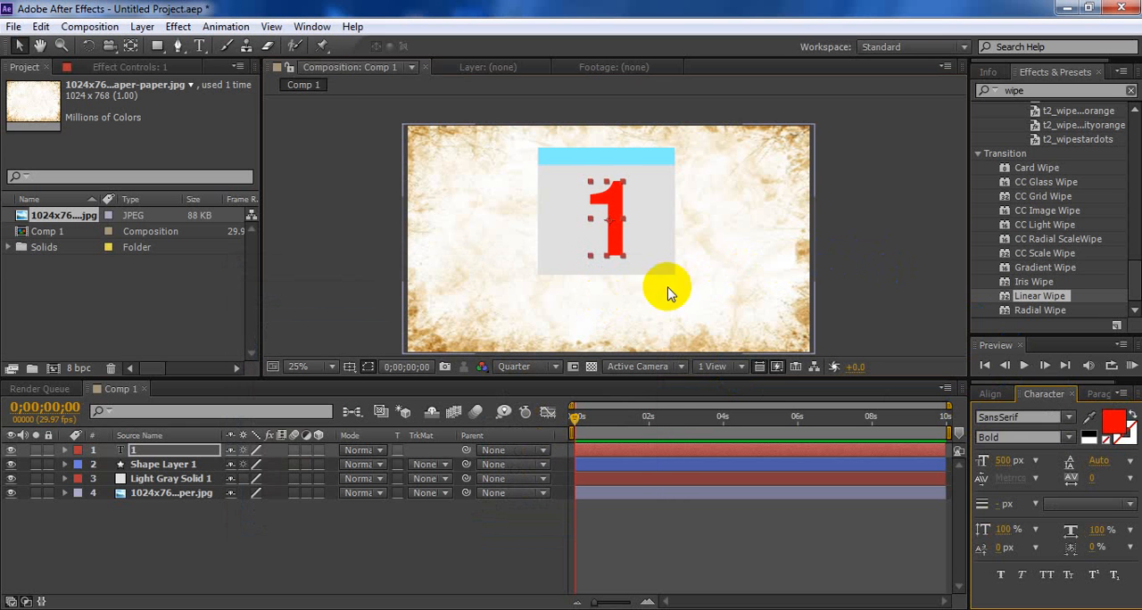
click(871, 212)
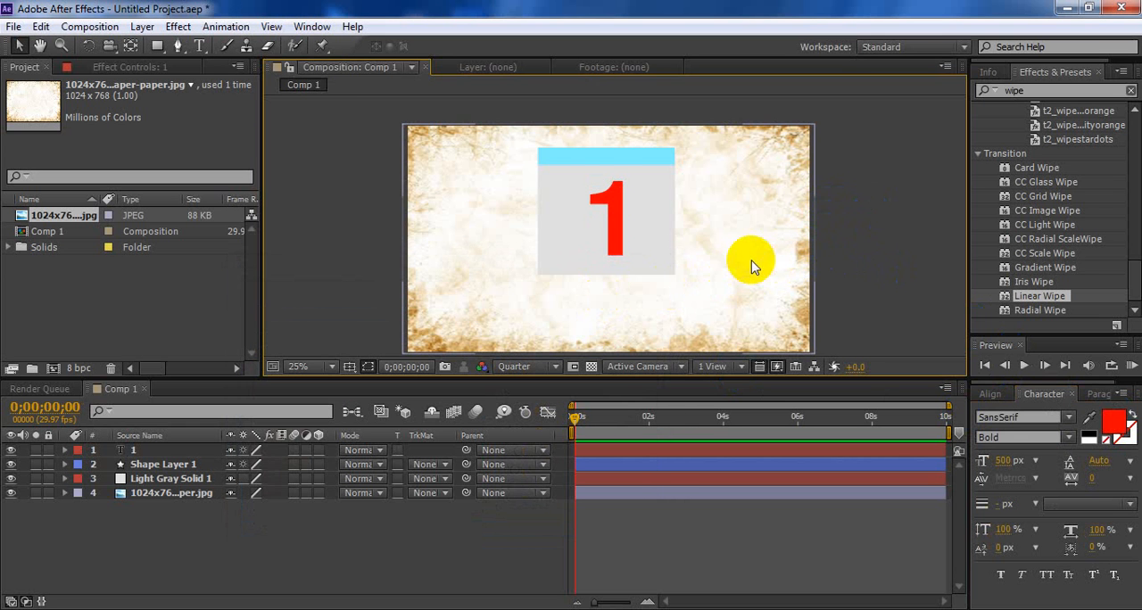
Show all layer styles for Light Gray Solid 1 and enable its Drop Shadow
click(638, 270)
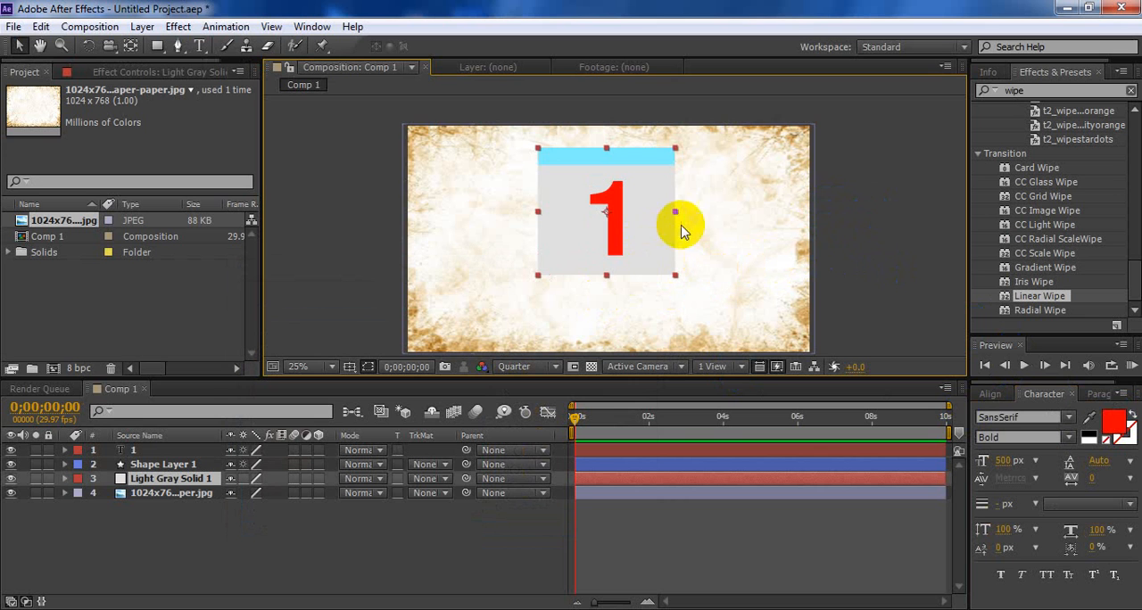
right_click(176, 482)
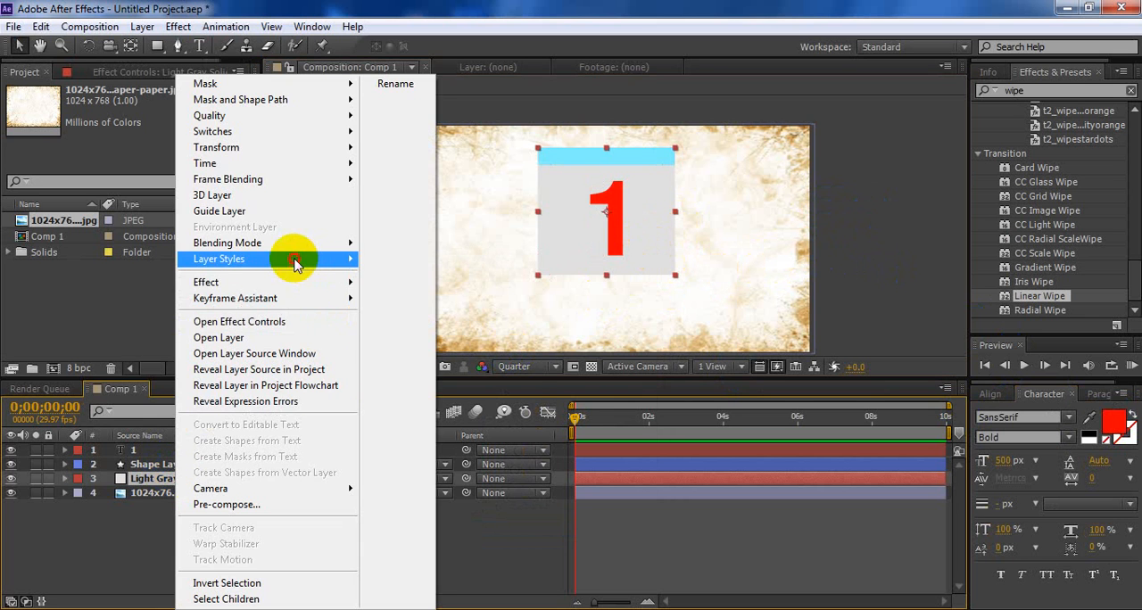
mouse_move(294, 258)
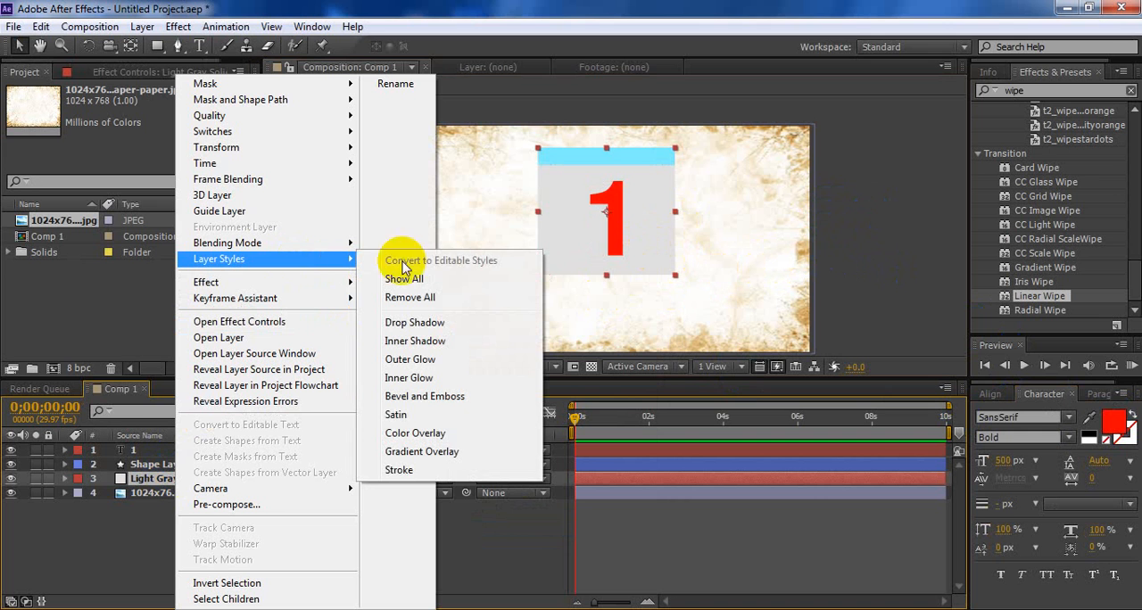
click(444, 279)
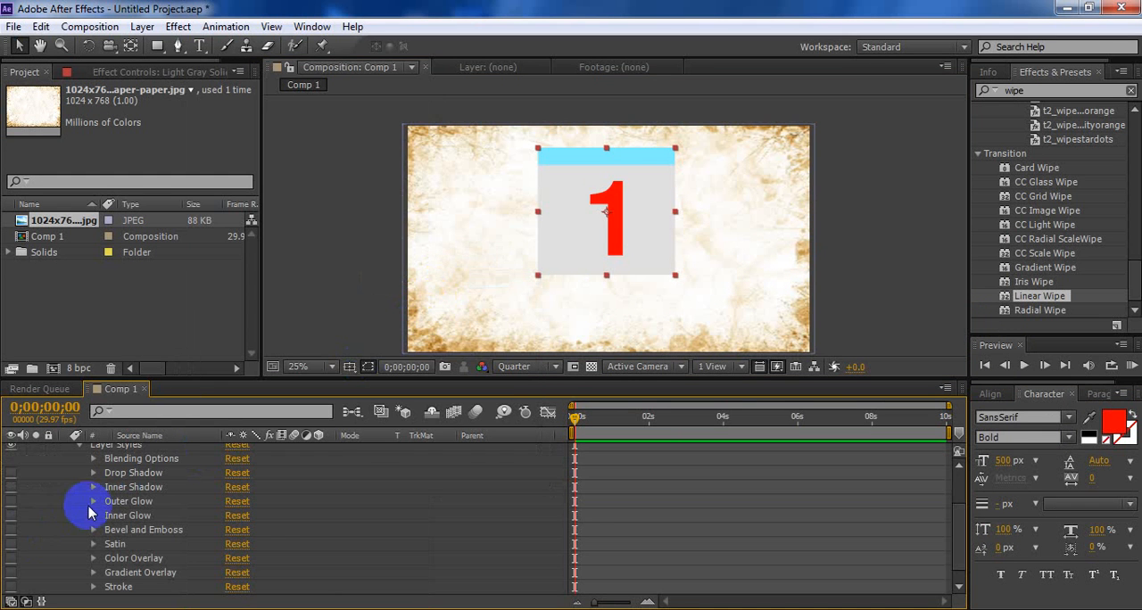
scroll(30, 509, up, 2)
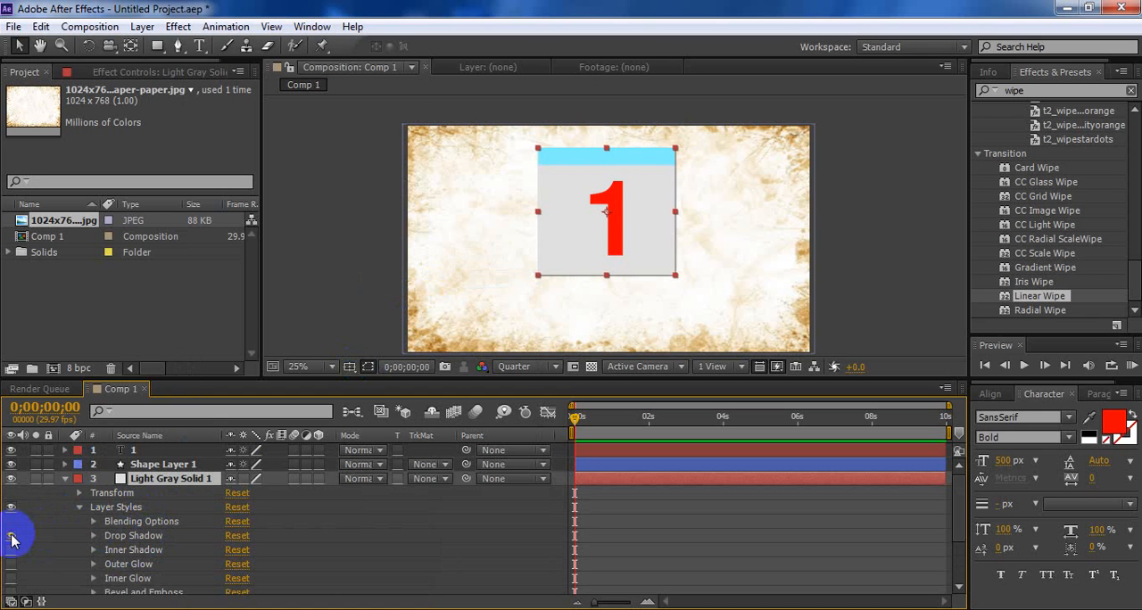
Set the Drop Shadow opacity of Light Gray Solid 1 to 50% and dismiss the antivirus alert
click(116, 535)
scroll(129, 541, down, 1)
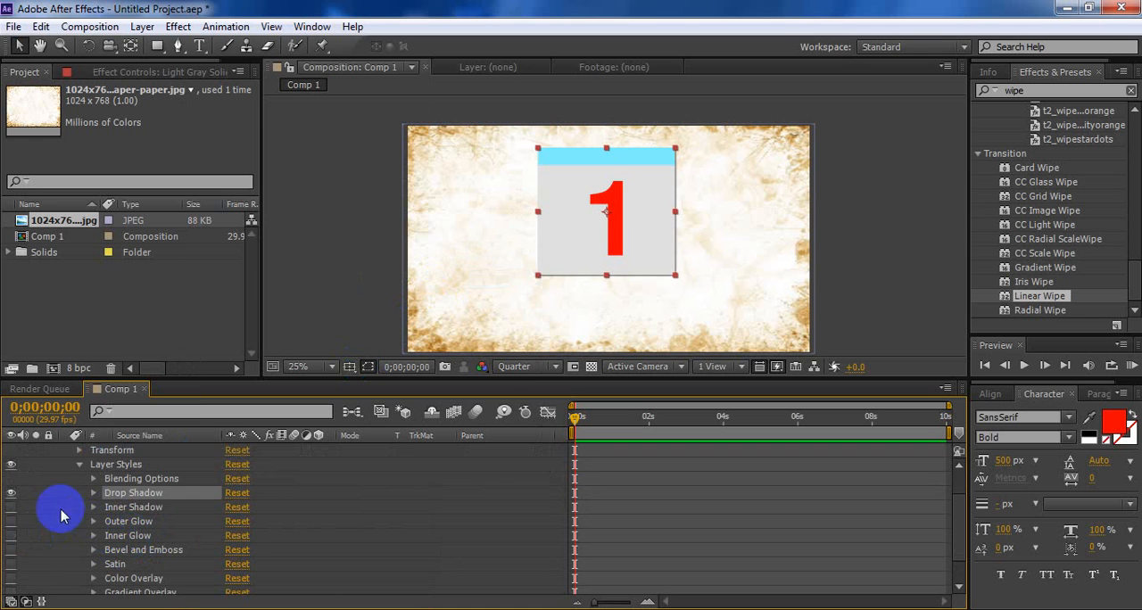
scroll(18, 500, up, 1)
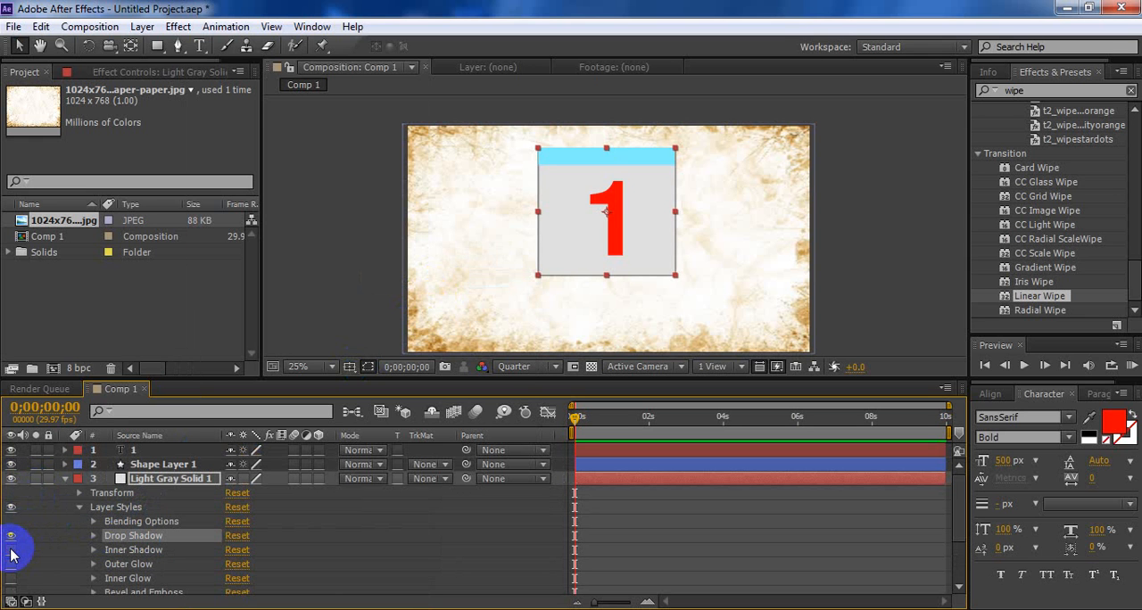
click(92, 537)
scroll(235, 509, down, 3)
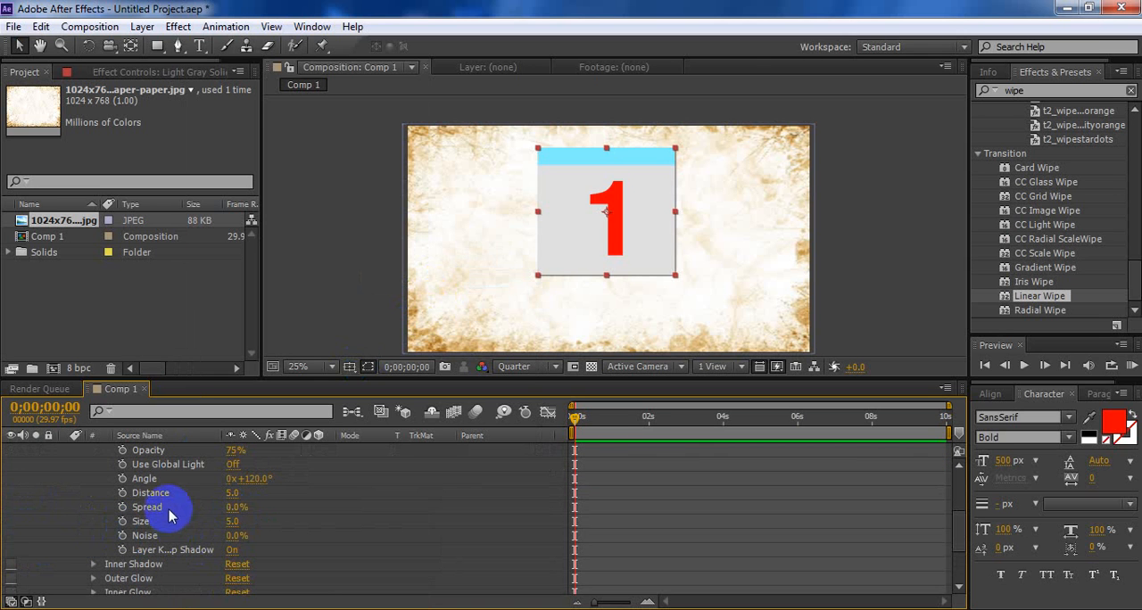
scroll(175, 497, up, 3)
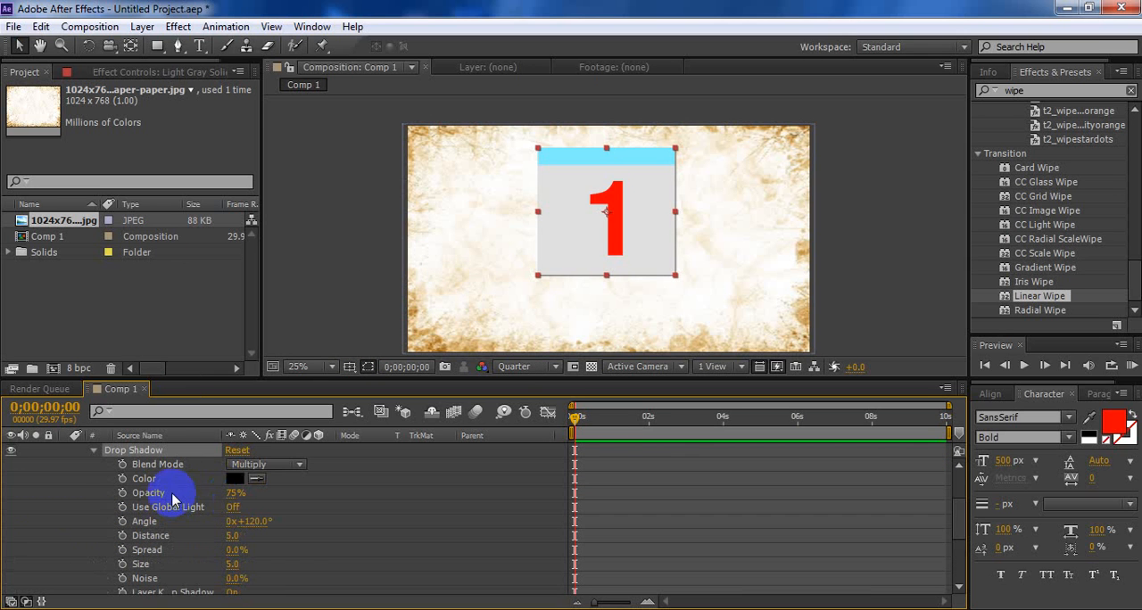
click(235, 493)
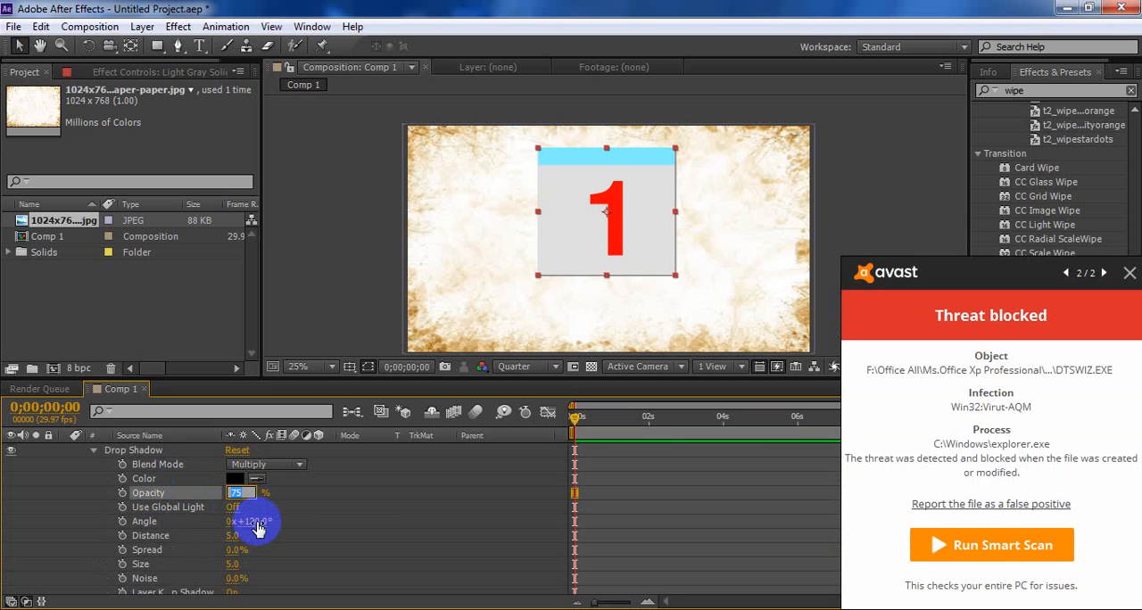
click(282, 496)
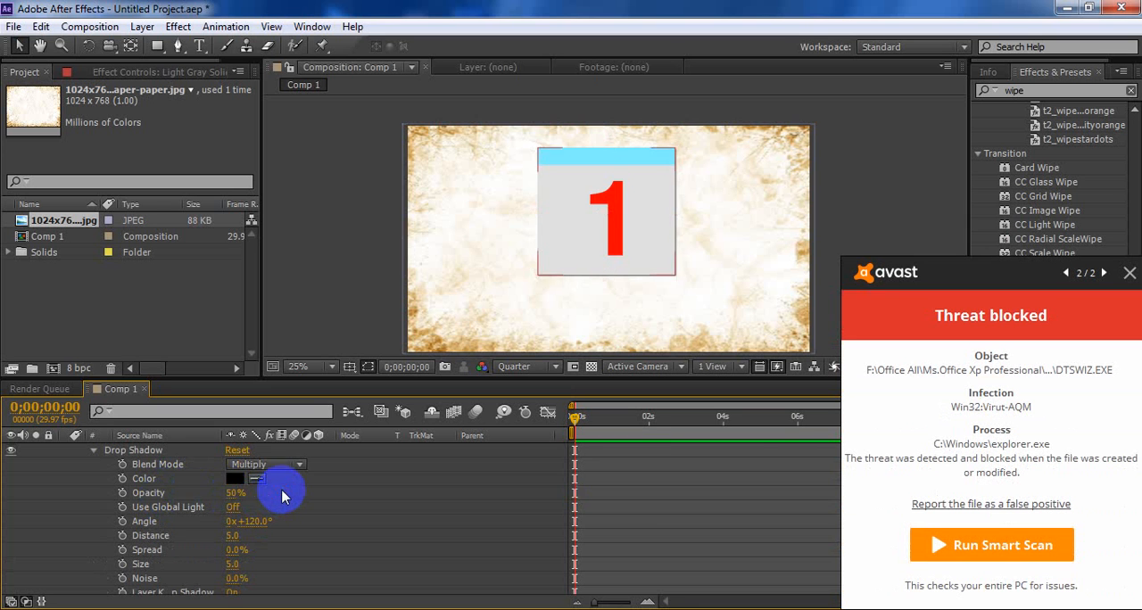
click(357, 270)
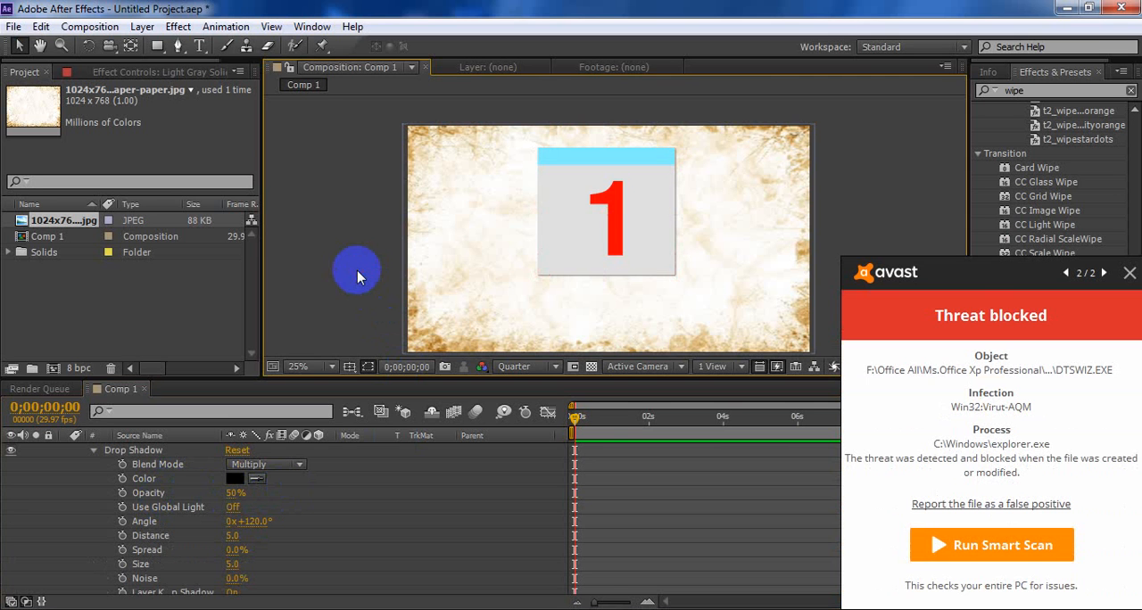
click(1131, 274)
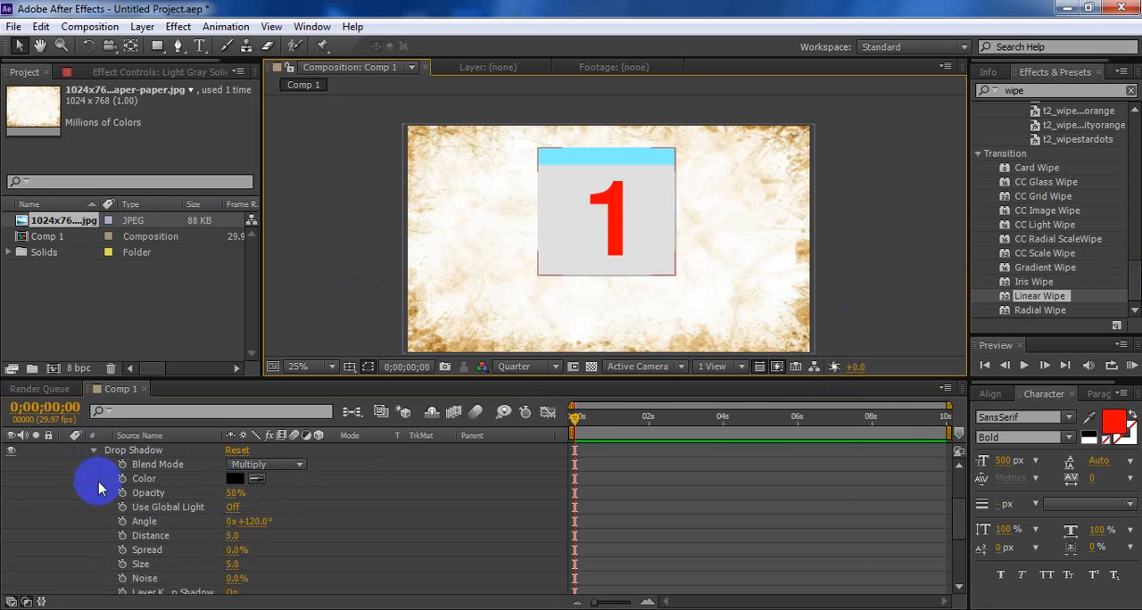
Delete the unused layer styles from Inner Shadow through Stroke on Light Gray Solid 1, dismiss the antivirus alert and deselect the layer
click(99, 453)
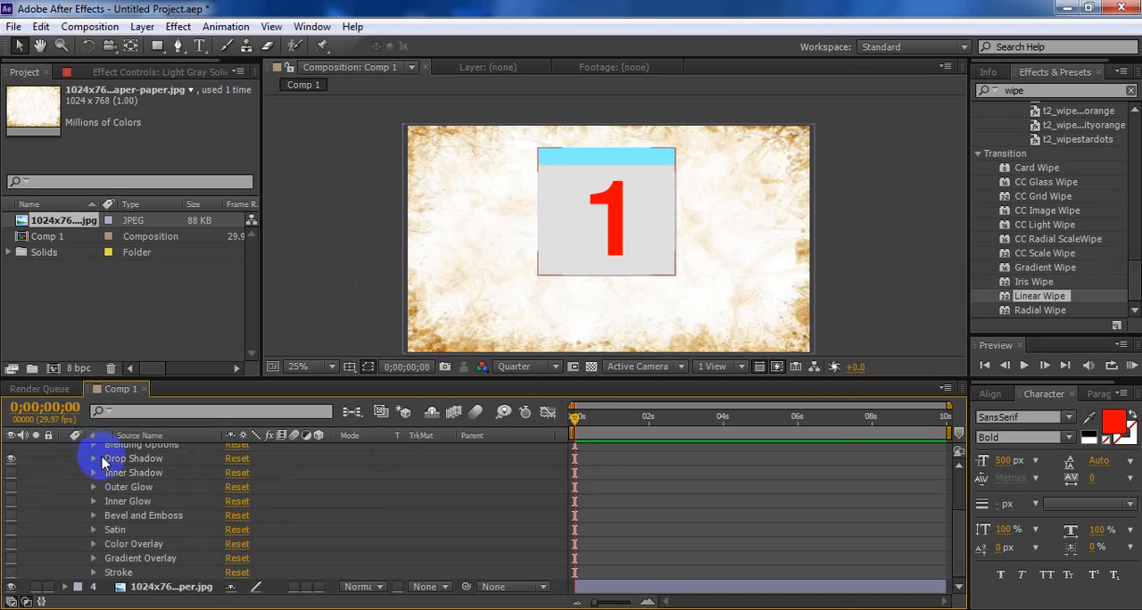
scroll(94, 482, up, 3)
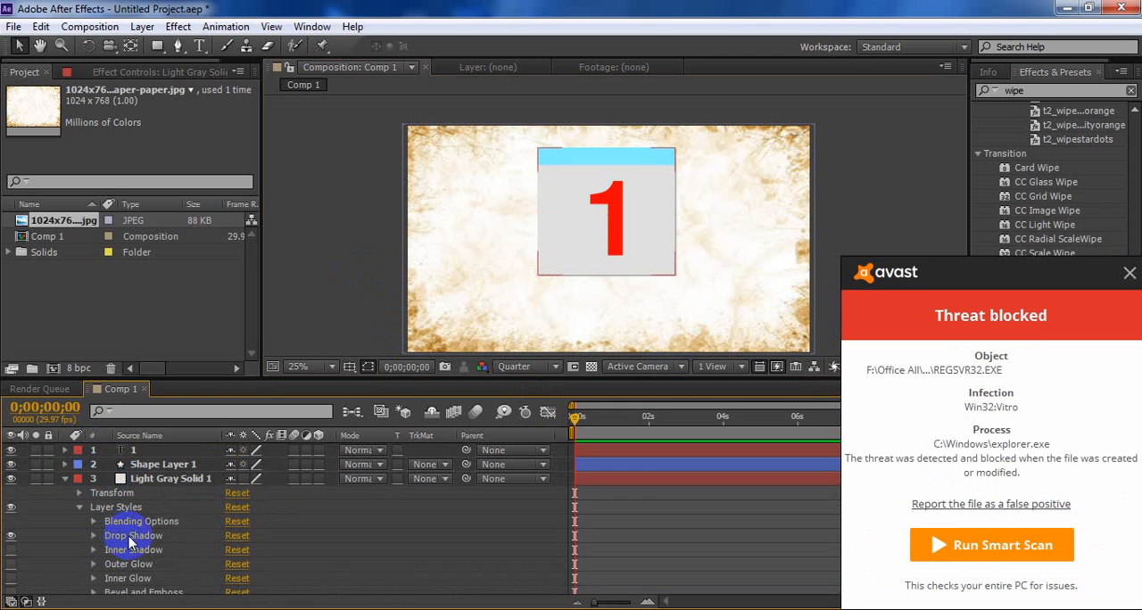
click(129, 549)
scroll(128, 555, down, 2)
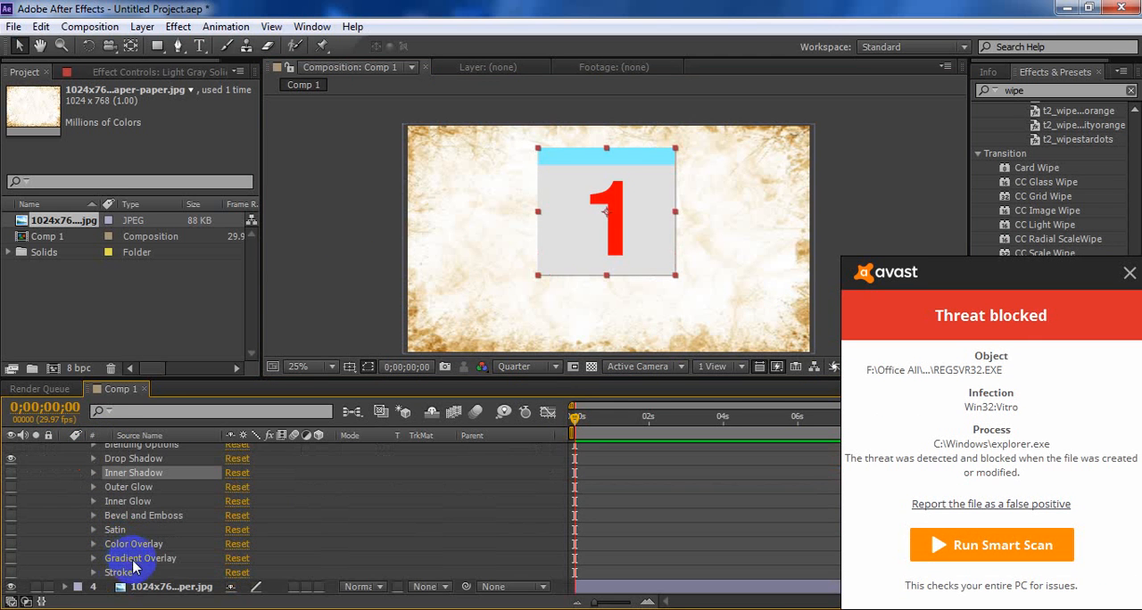
shift+click(122, 572)
key(Delete)
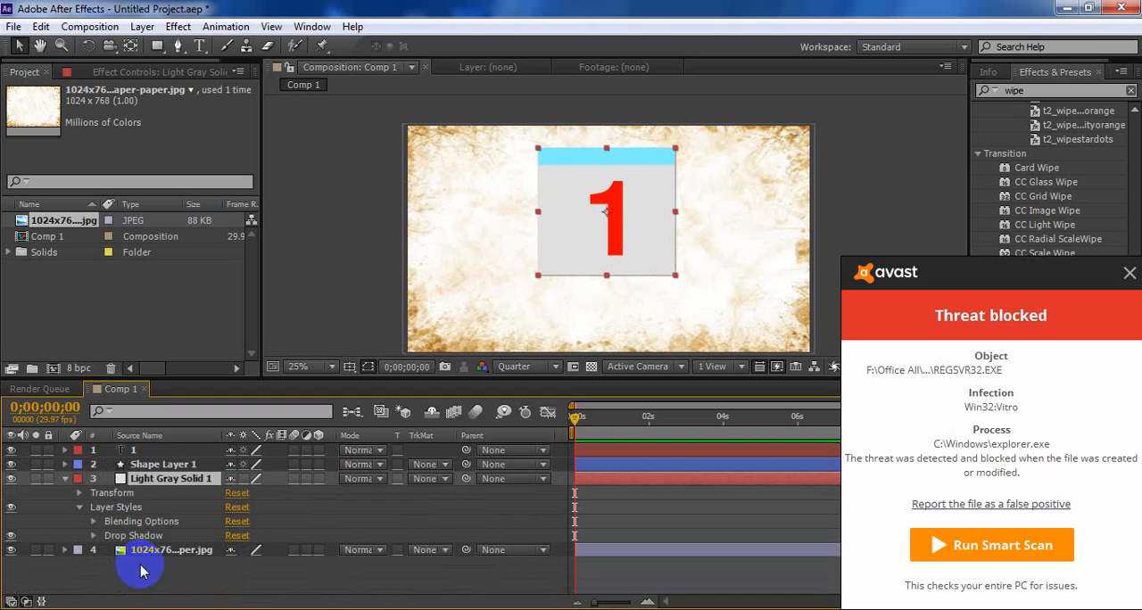
click(134, 526)
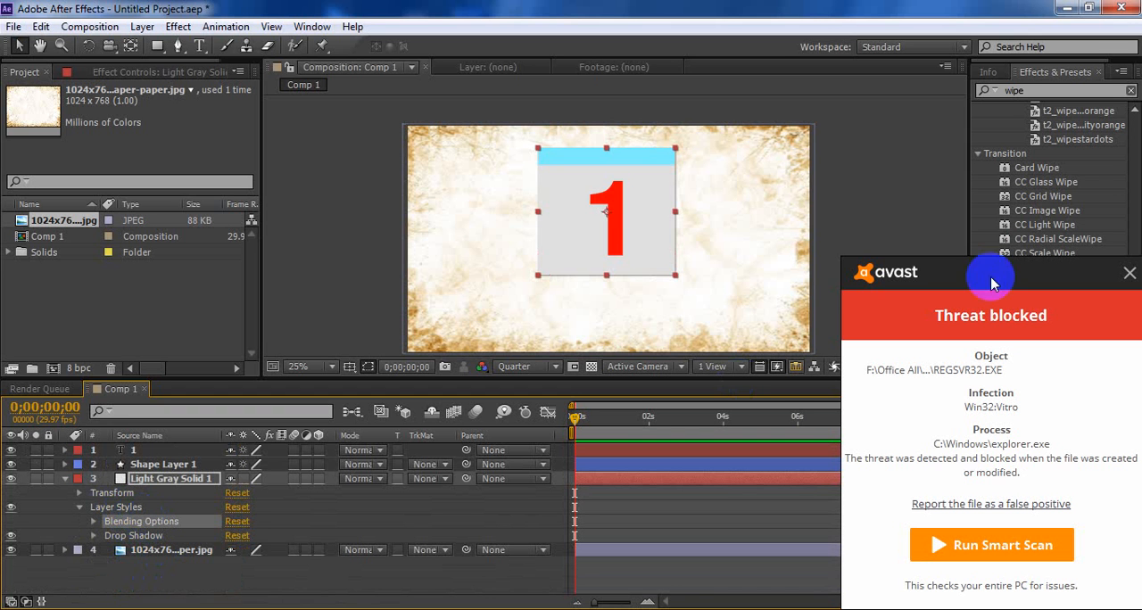
click(1130, 273)
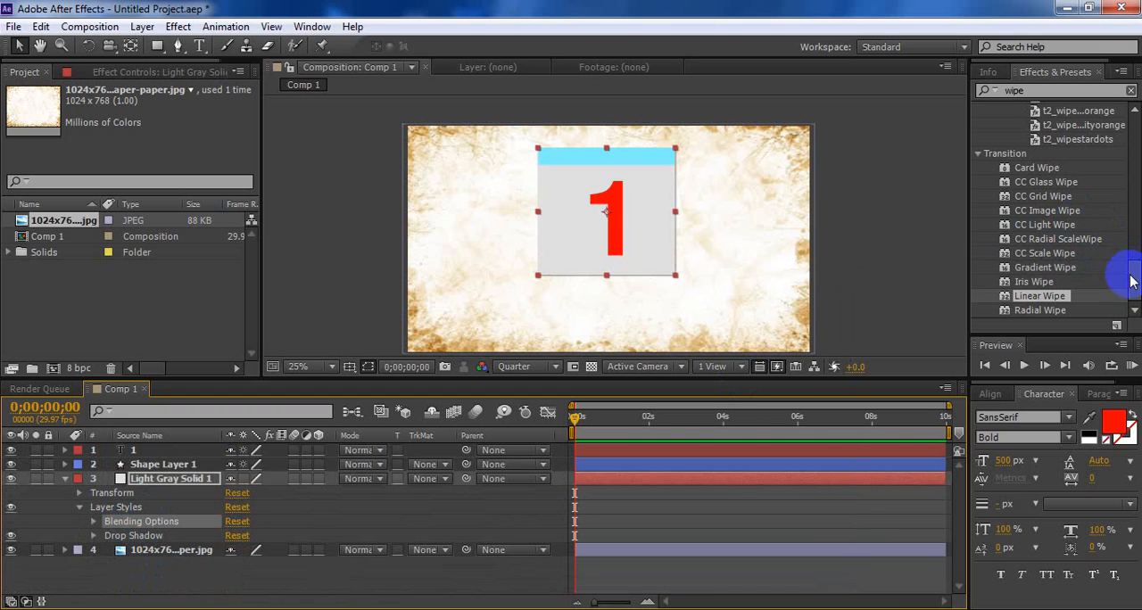
click(874, 262)
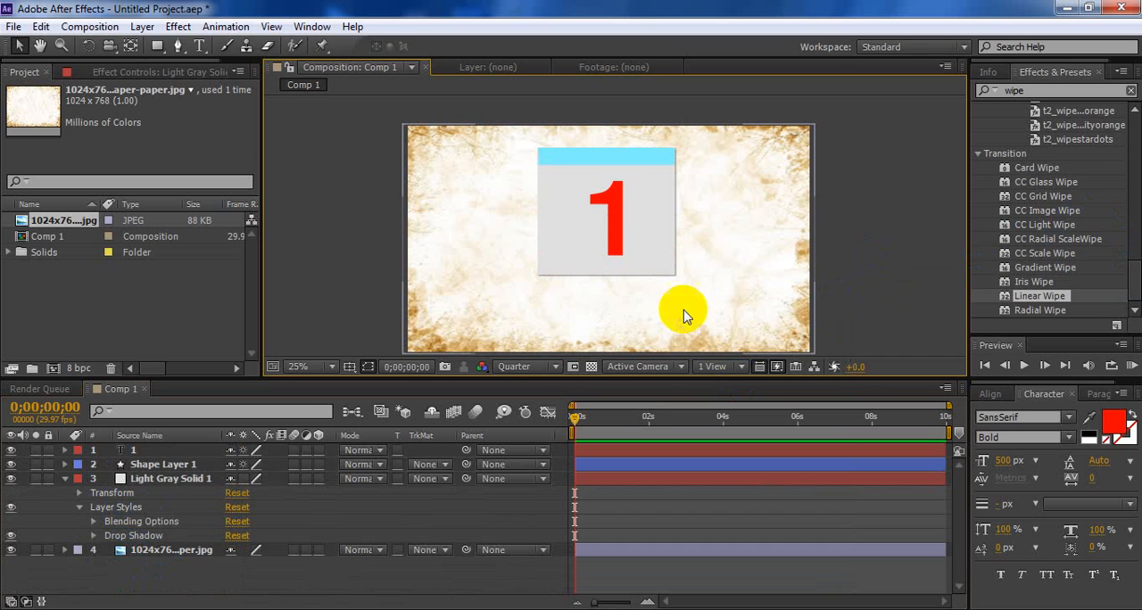
Move Shape Layer 1 above the "1" text layer in the layer stack
click(109, 454)
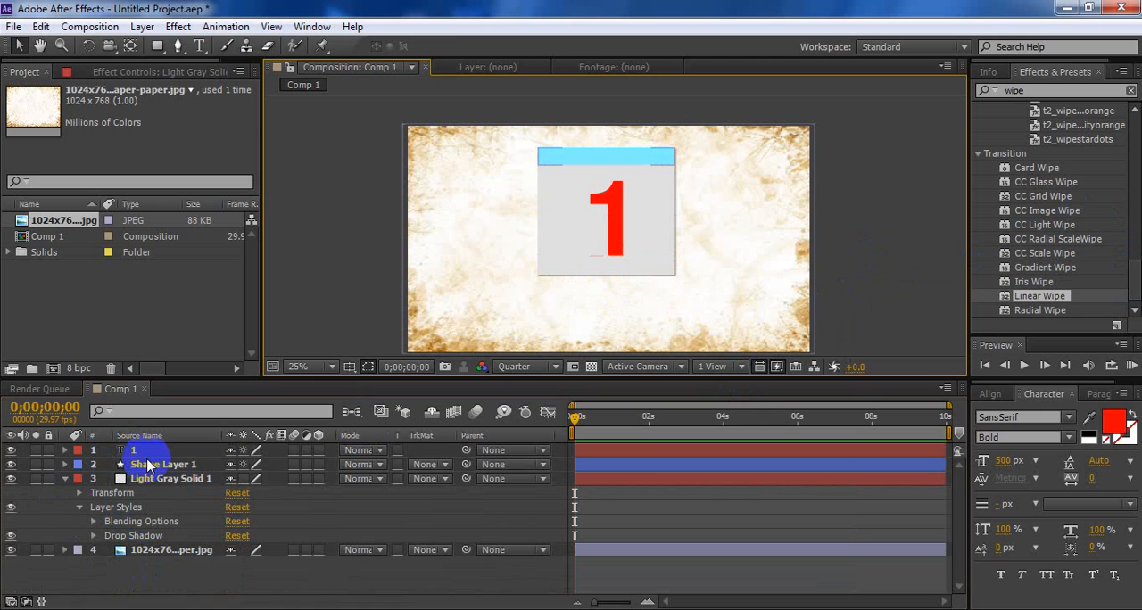
click(155, 466)
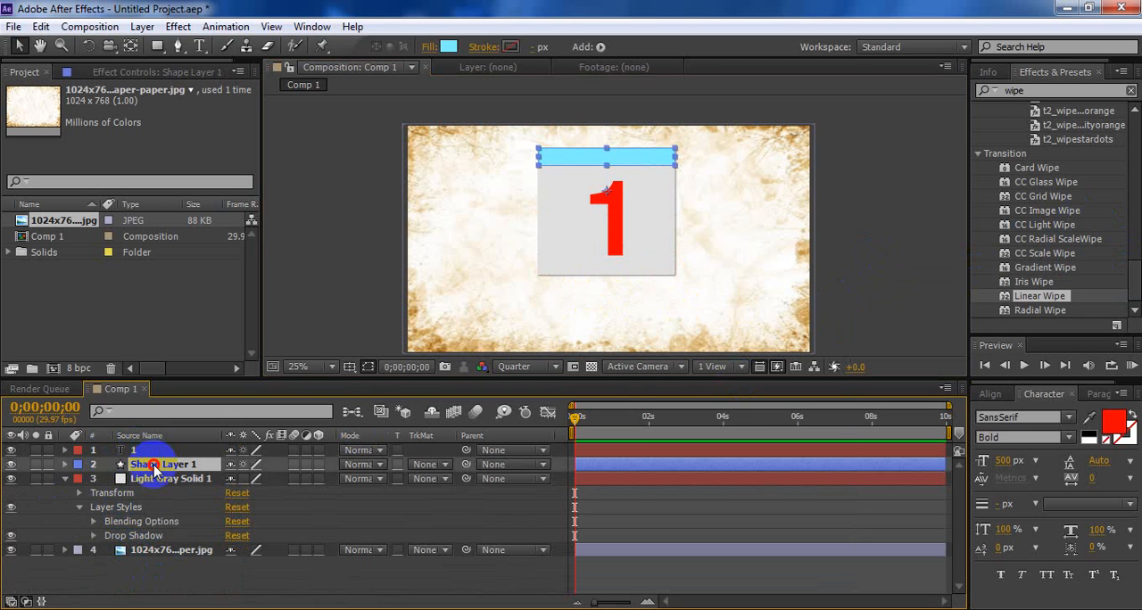
drag(150, 464, 150, 451)
Pre-compose the "1" text and Light Gray Solid 1 into a new composition named 1, moving all attributes into it
click(148, 464)
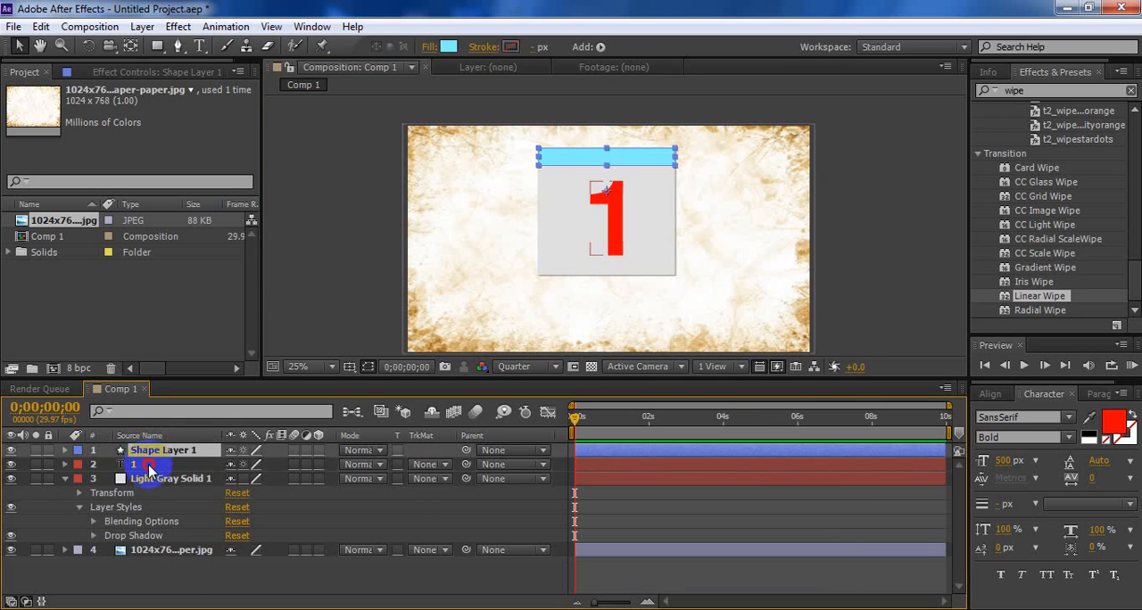
ctrl+click(152, 478)
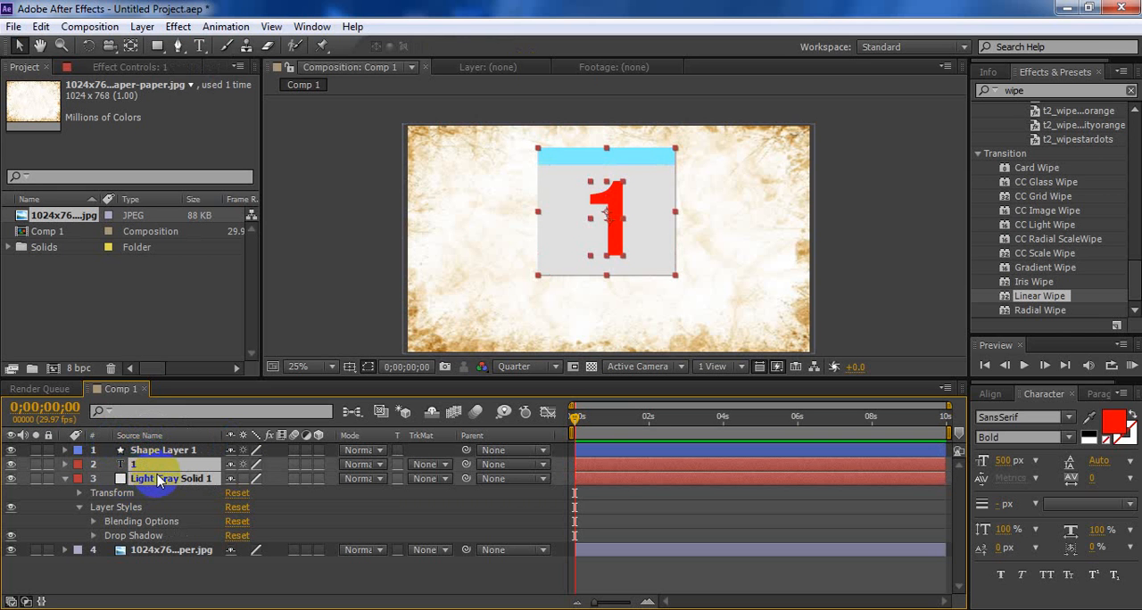
click(111, 26)
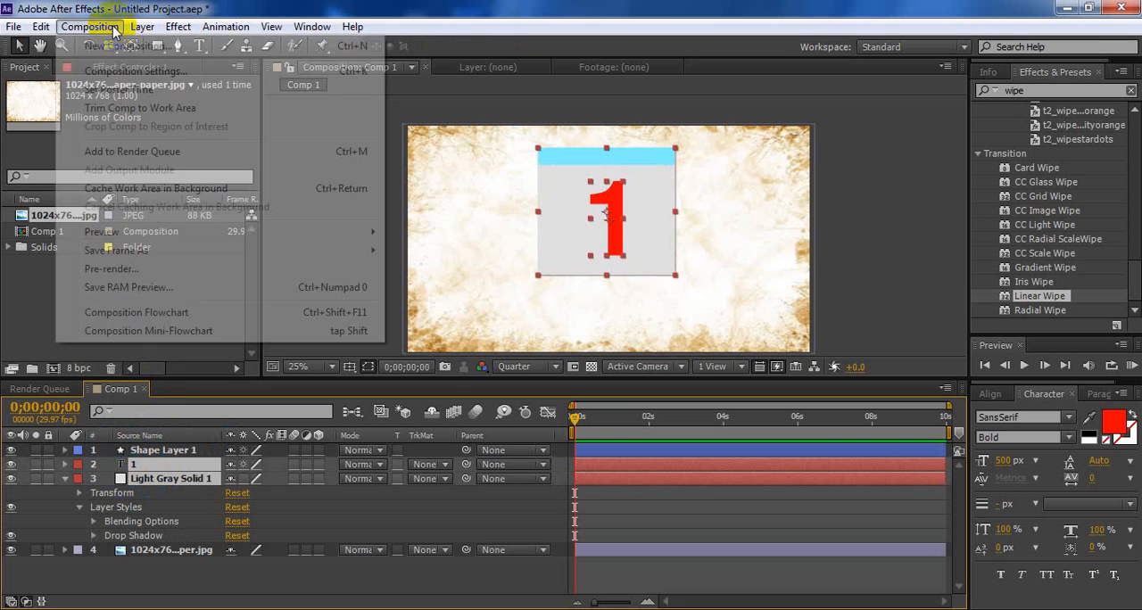
mouse_move(141, 26)
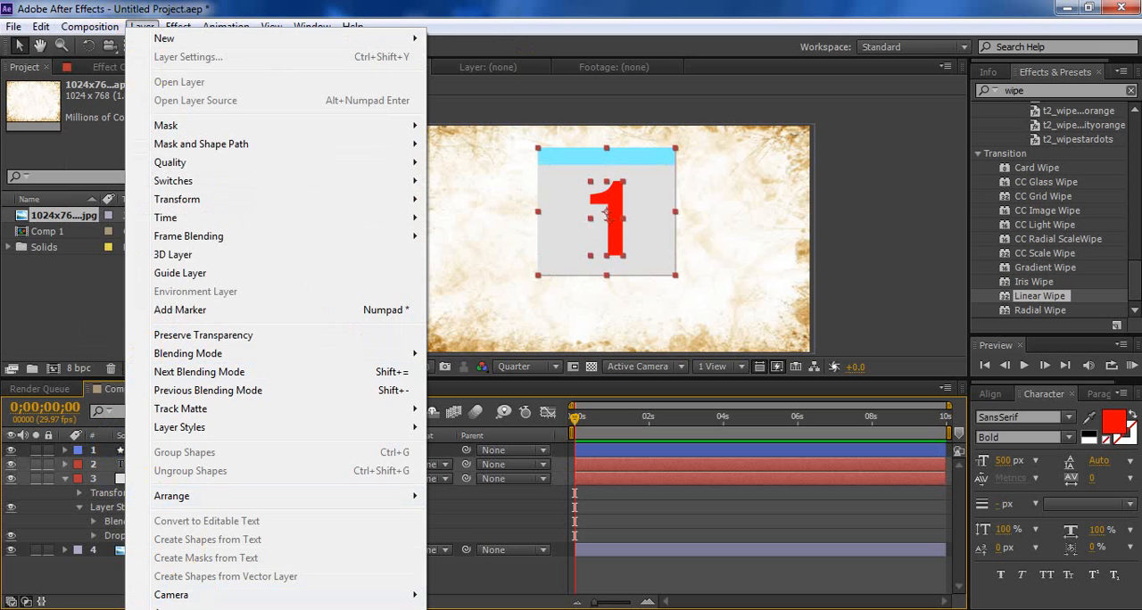
click(189, 609)
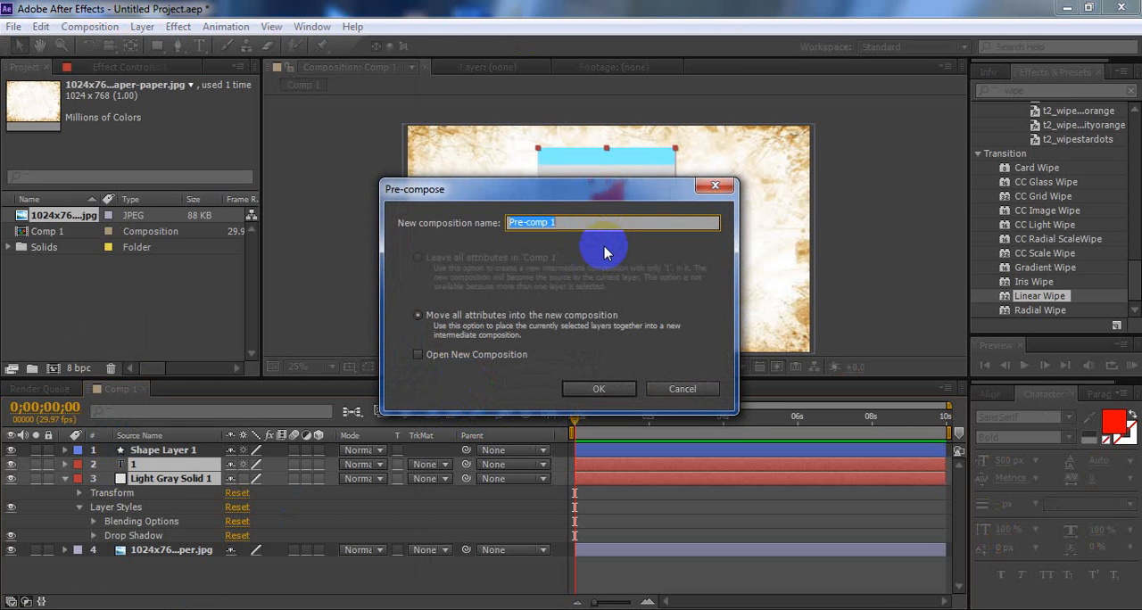
key(Return)
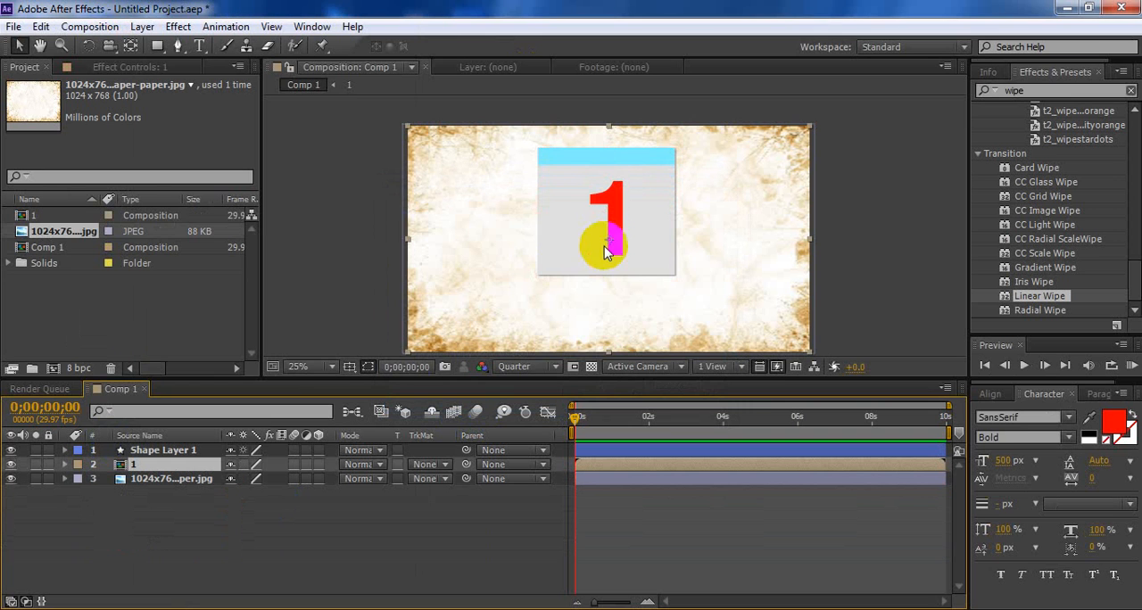
Duplicate composition 1 in the project repeatedly to create compositions 2 through 10
click(43, 216)
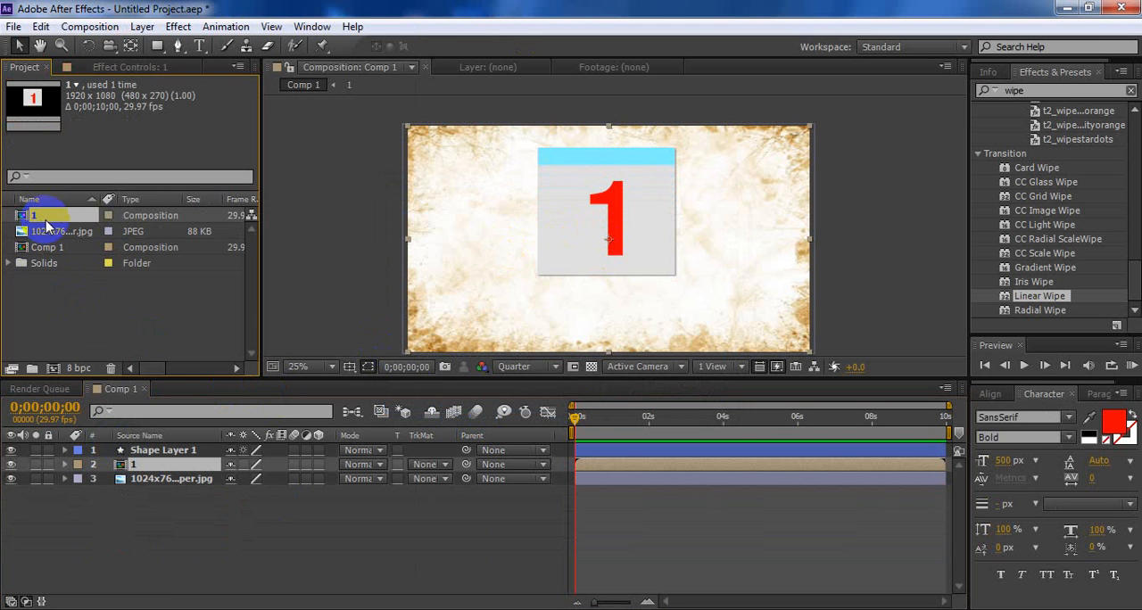
click(41, 26)
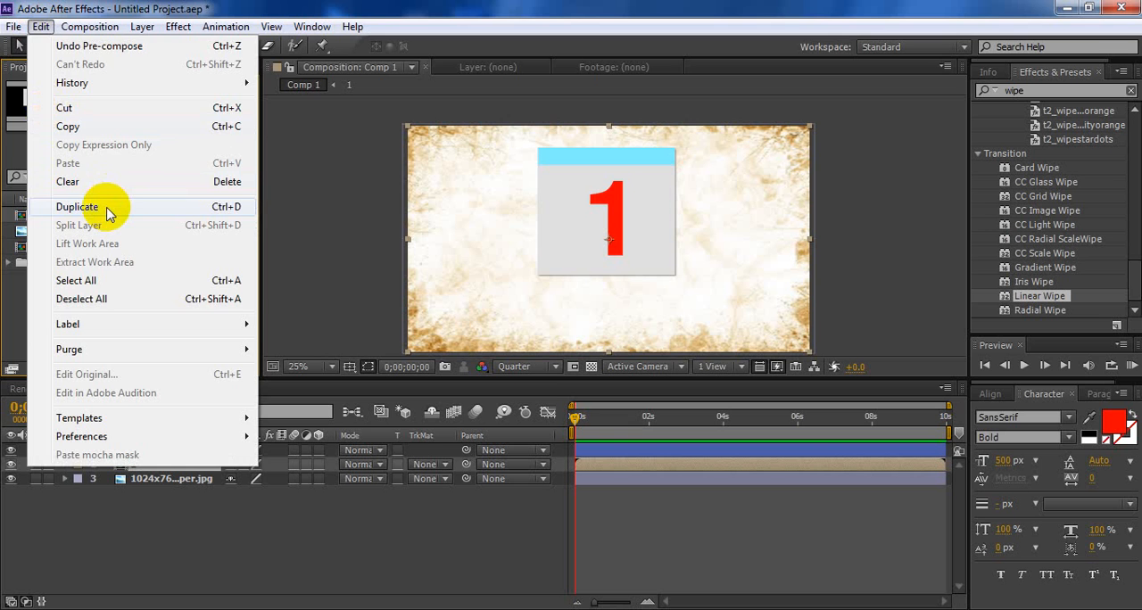
click(107, 211)
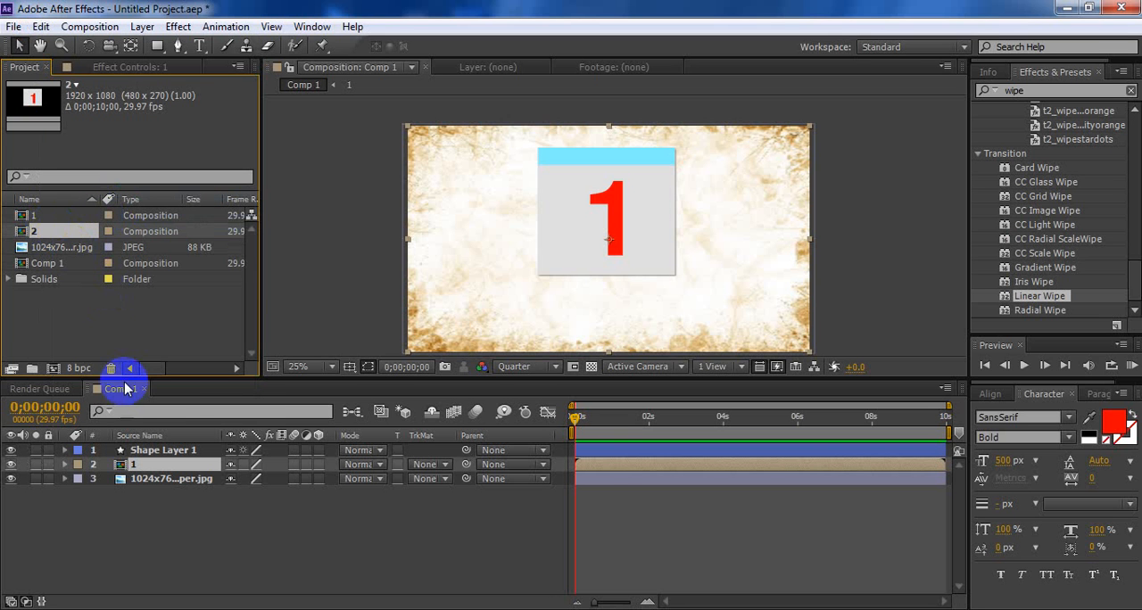
key(ctrl+d)
key(ctrl+d)
key(ctrl+d)
key(ctrl+d)
key(ctrl+d)
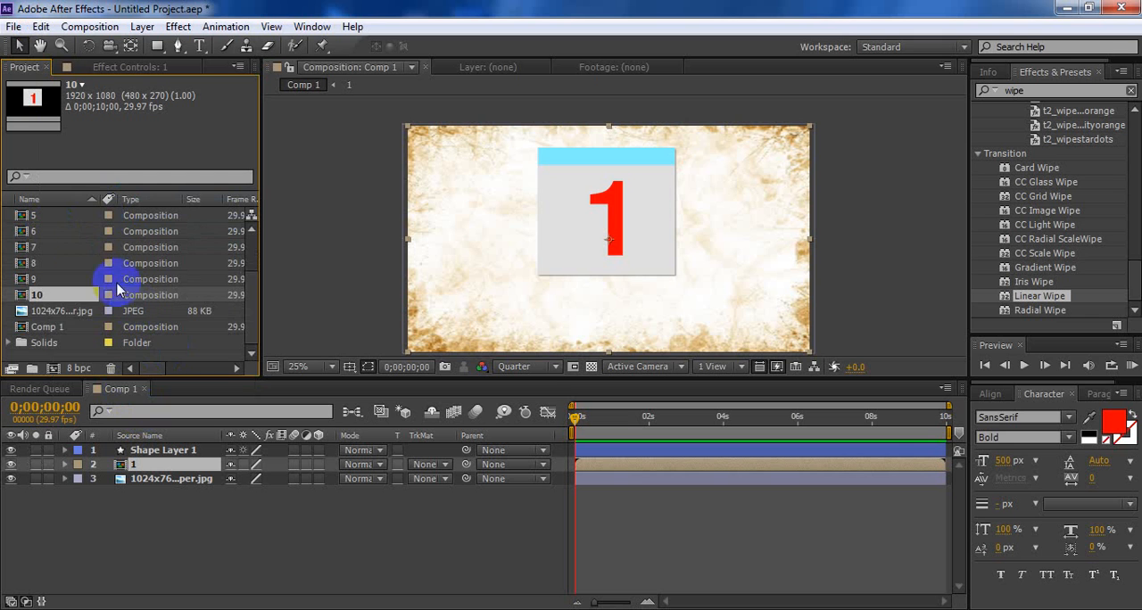
Add compositions 2 through 10 to Comp 1 as layers directly below layer 1
scroll(76, 248, up, 3)
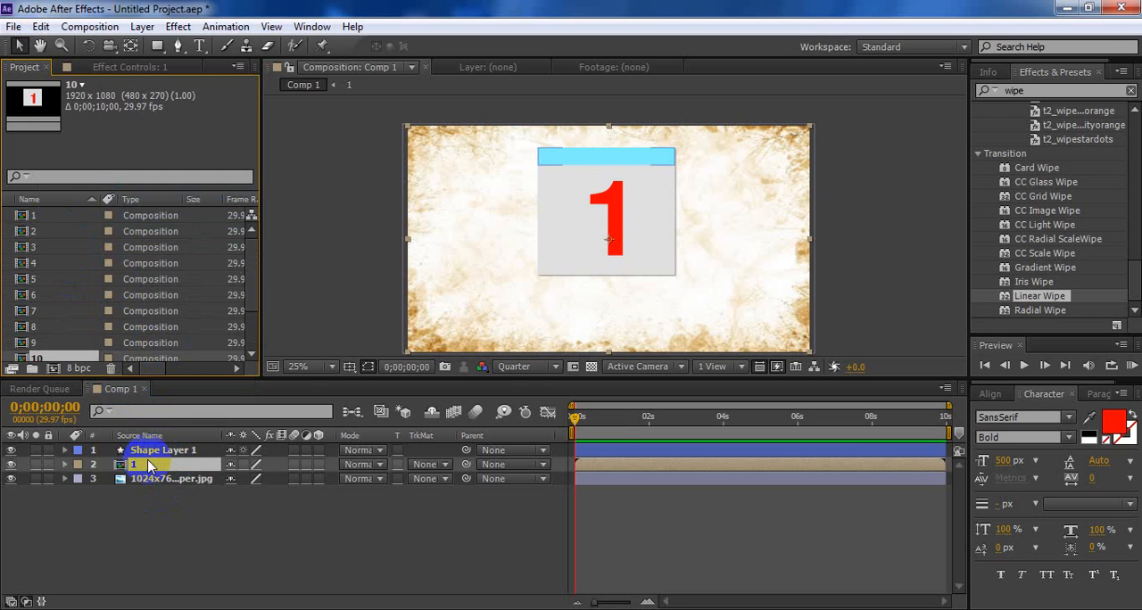
click(49, 234)
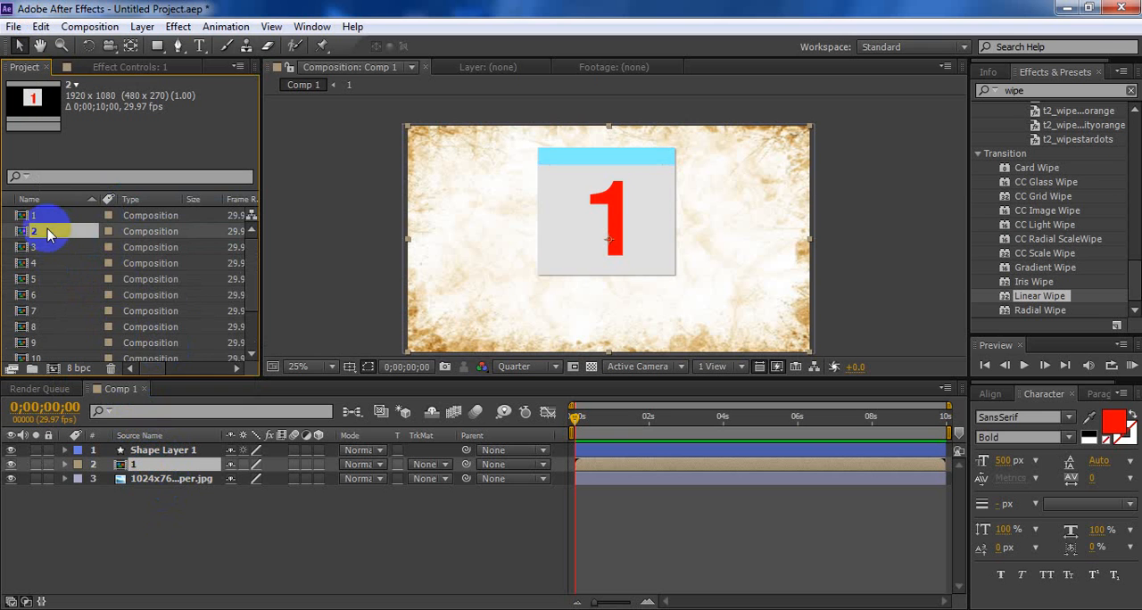
scroll(55, 327, down, 2)
shift+click(41, 295)
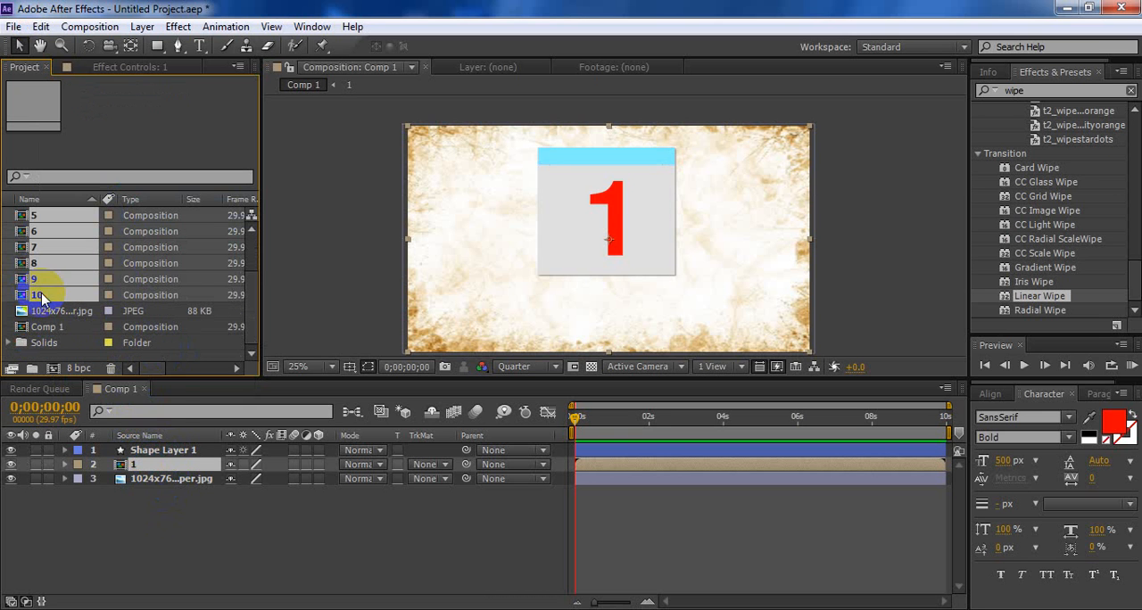
drag(41, 295, 134, 484)
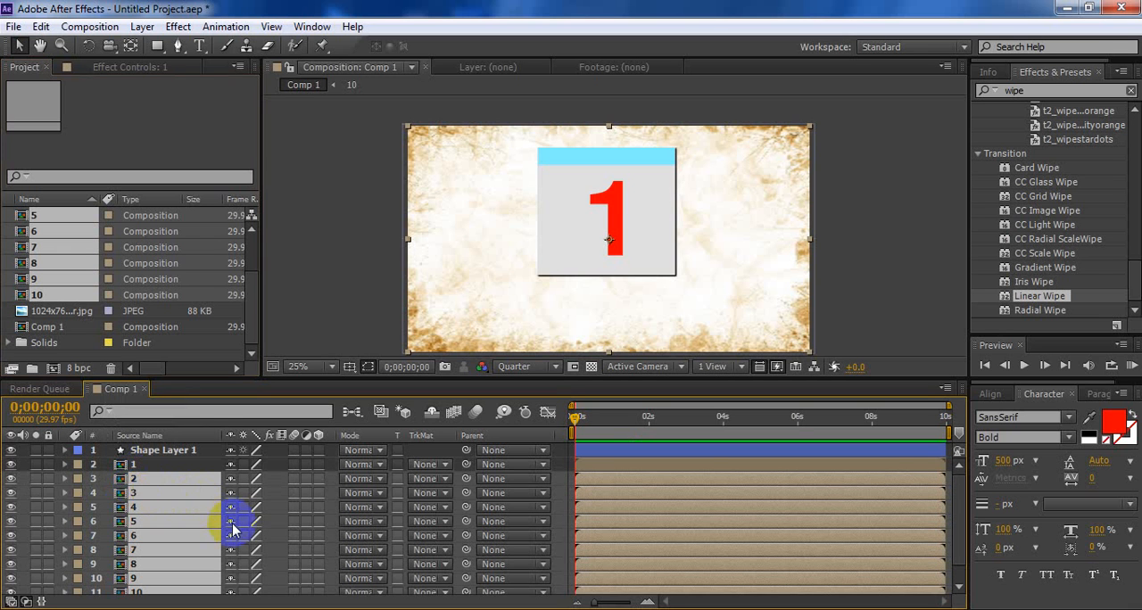
Search the effects for "CC p" and apply the CC Page Turn effect to layer 1
shift+click(167, 465)
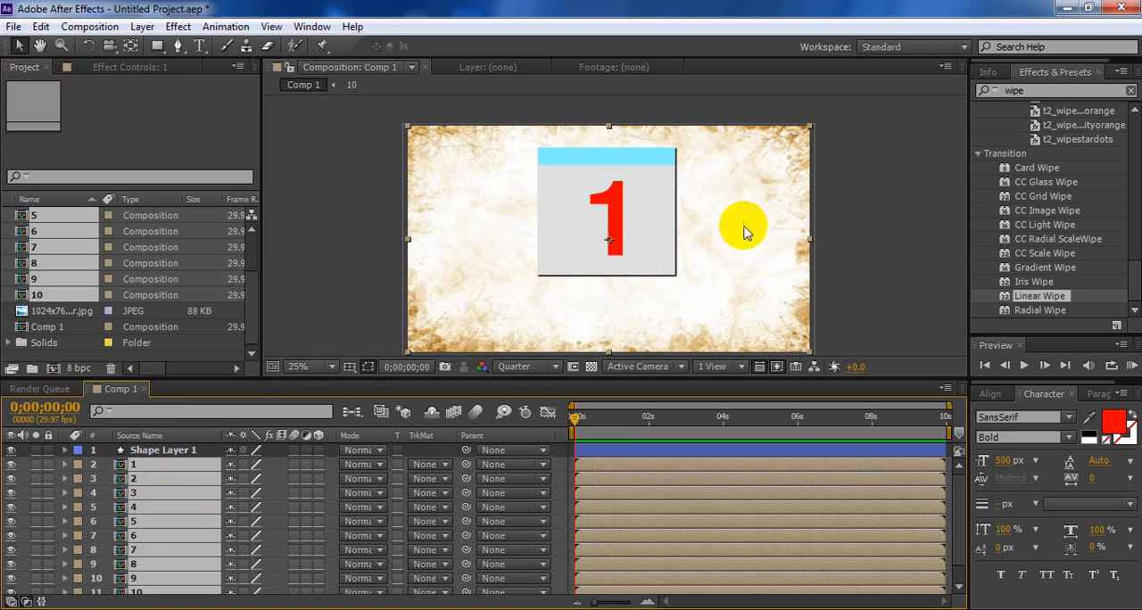
click(1026, 91)
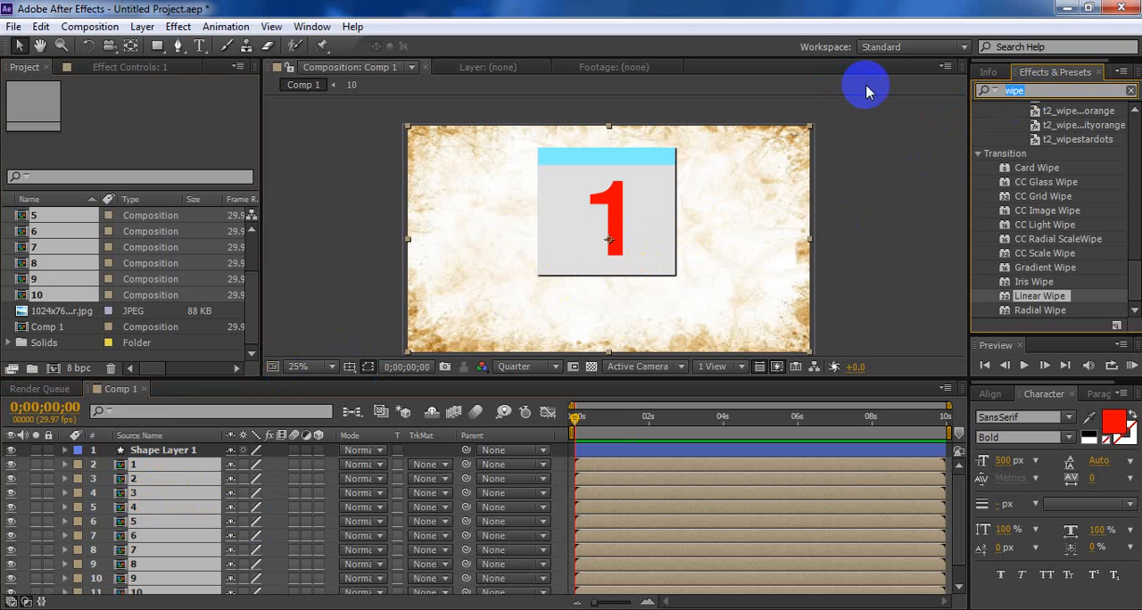
text(CC)
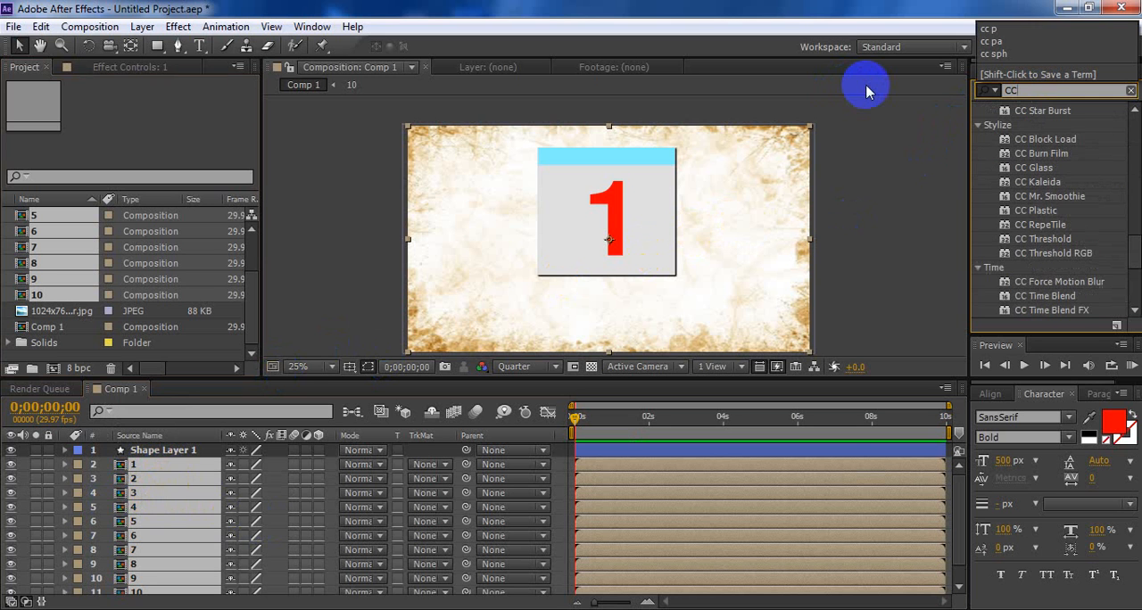
text( p)
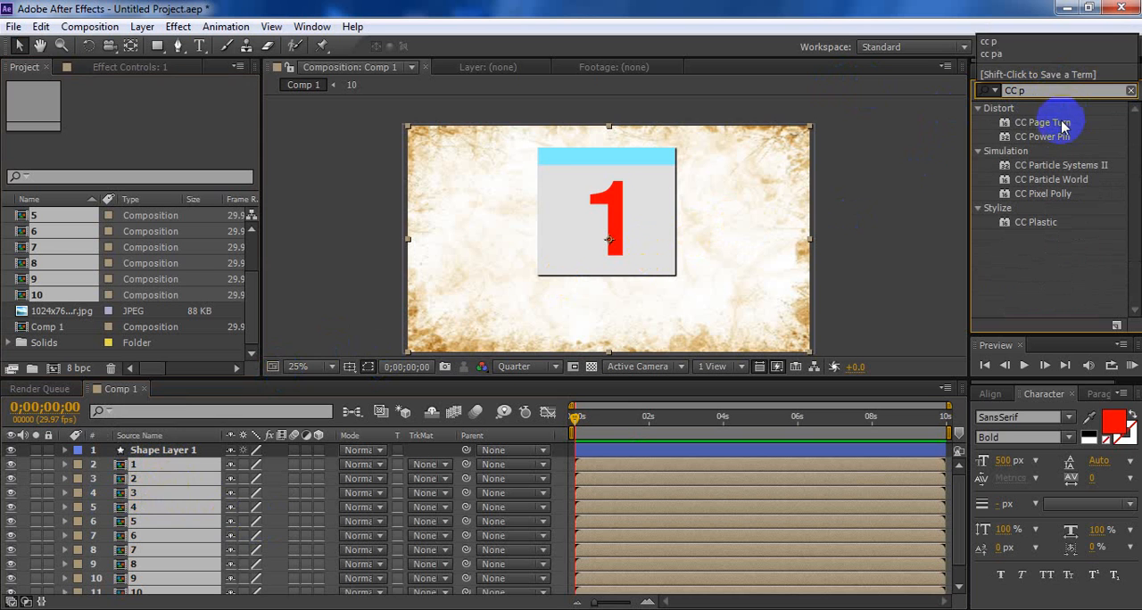
drag(1039, 122, 628, 219)
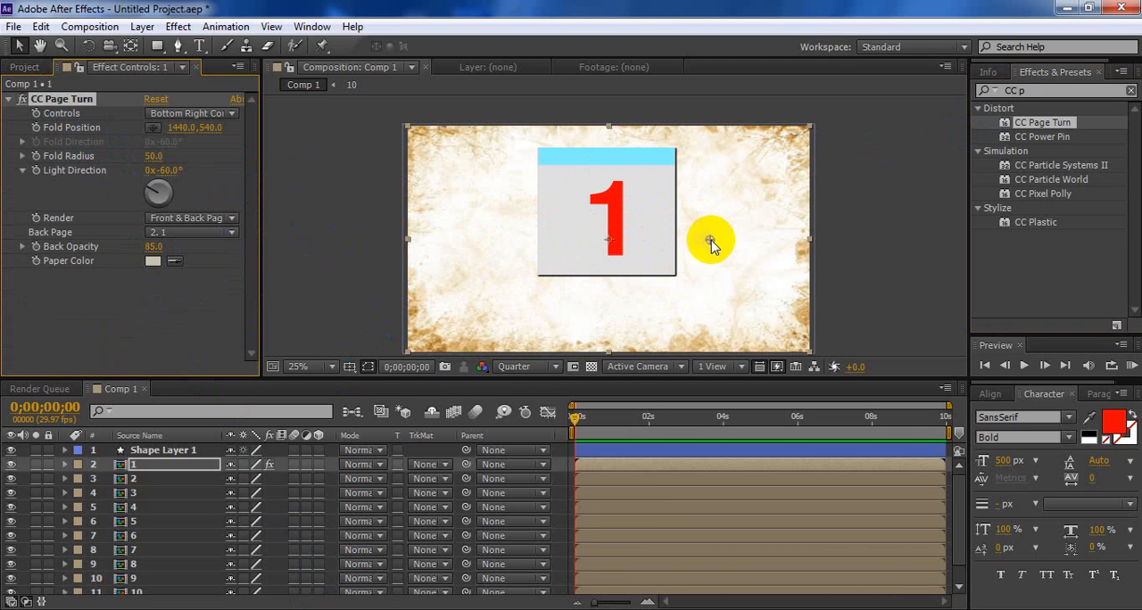
Fold the page over to a Fold Position of about -392, -16 and set CC Page Turn's Back Opacity to 100
drag(711, 242, 364, 134)
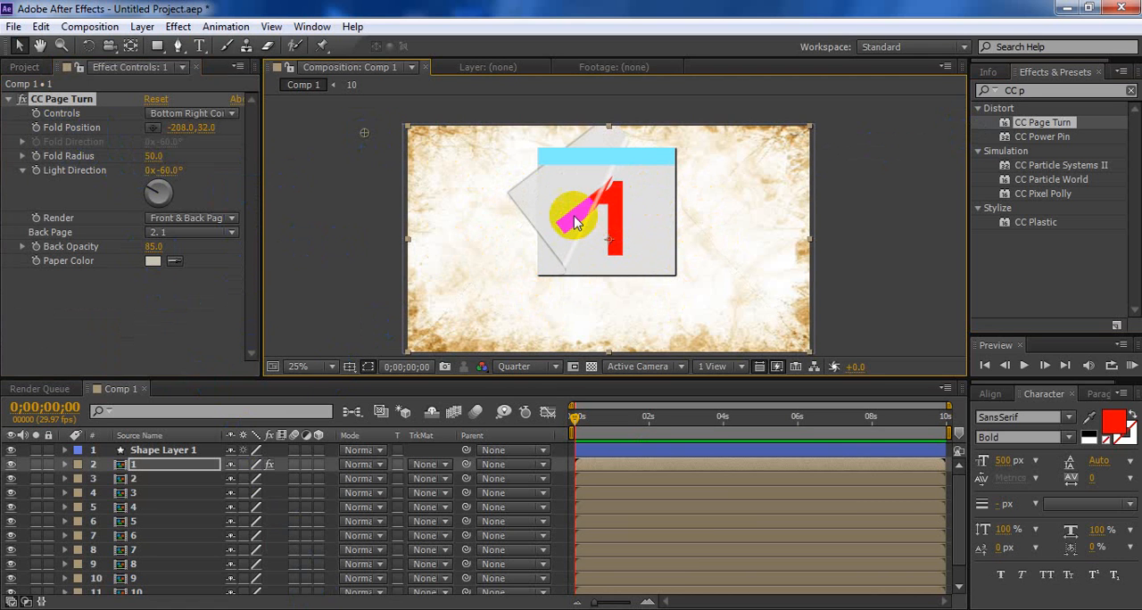
drag(364, 131, 324, 128)
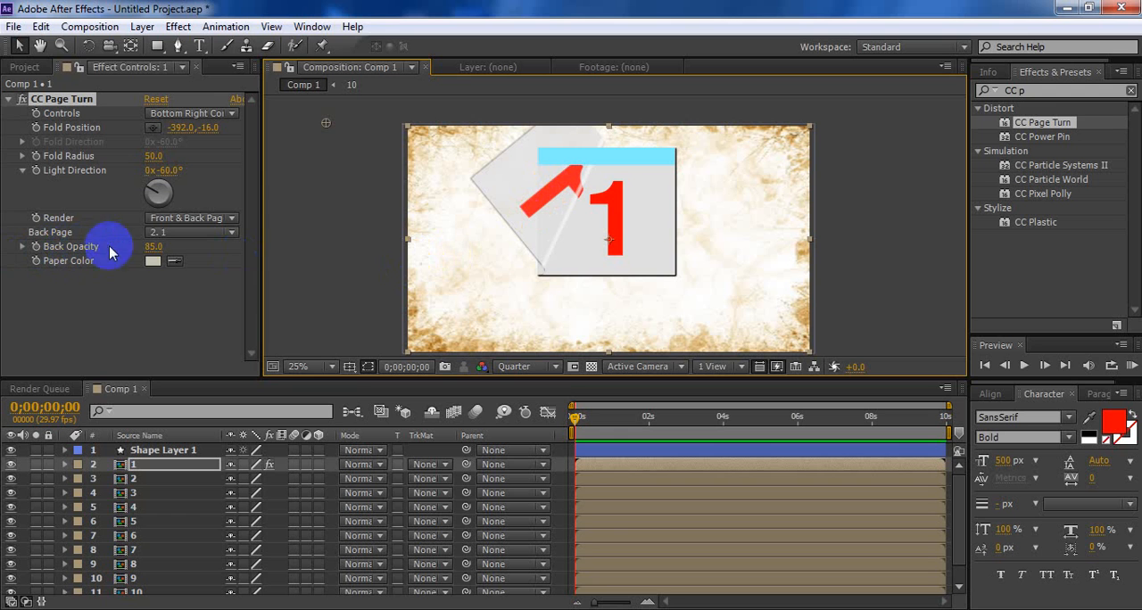
click(152, 247)
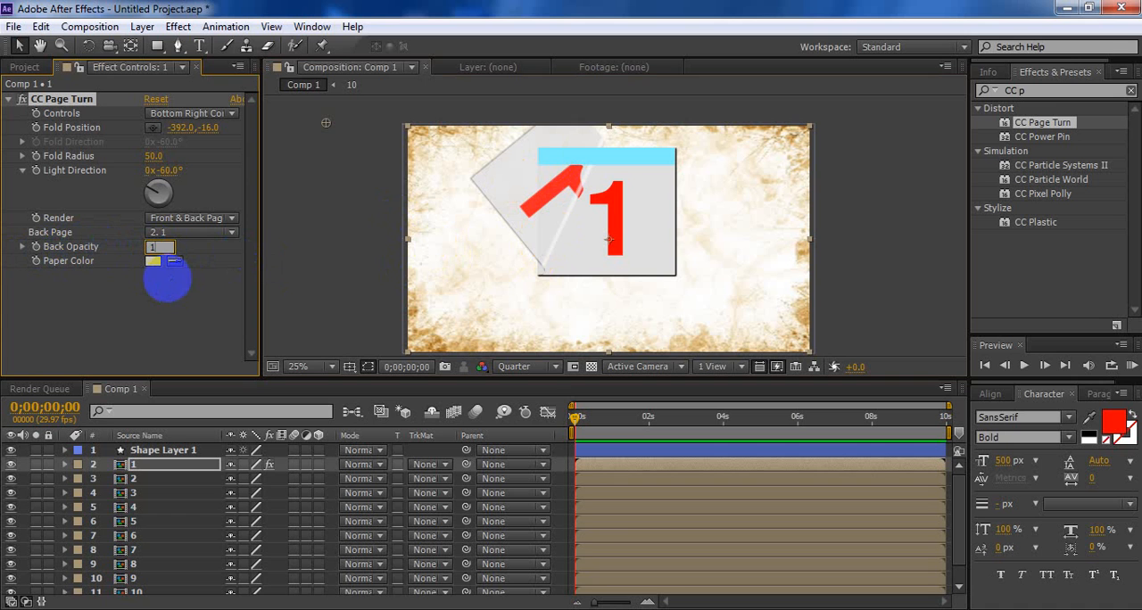
click(168, 282)
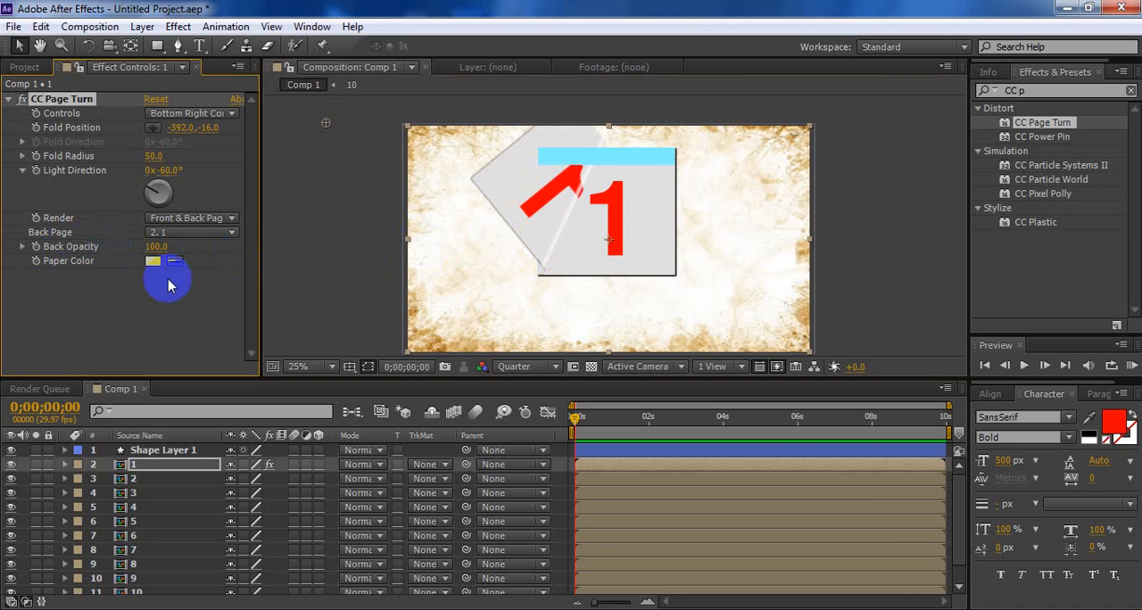
Unfold the page by moving its fold point to about 1504, 860, beyond the page's lower-right corner
click(575, 170)
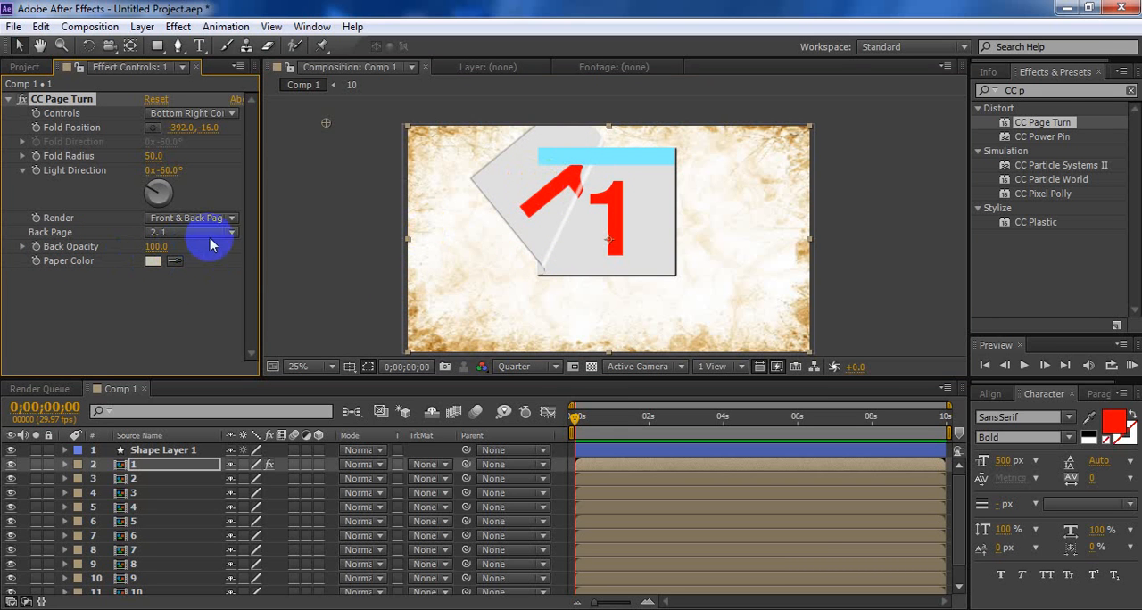
click(10, 102)
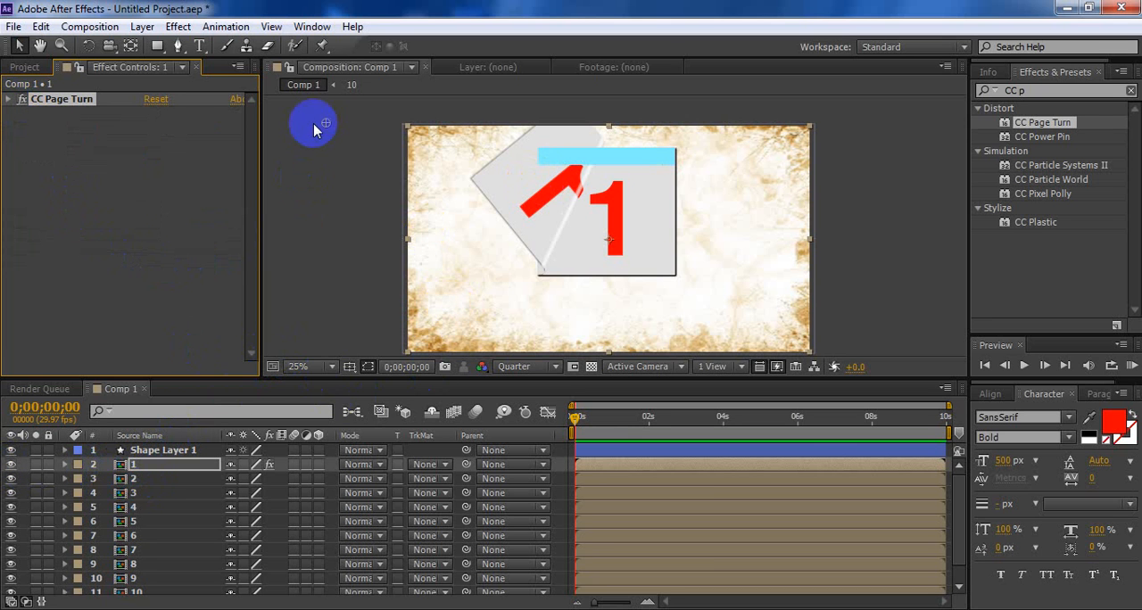
click(668, 267)
click(720, 308)
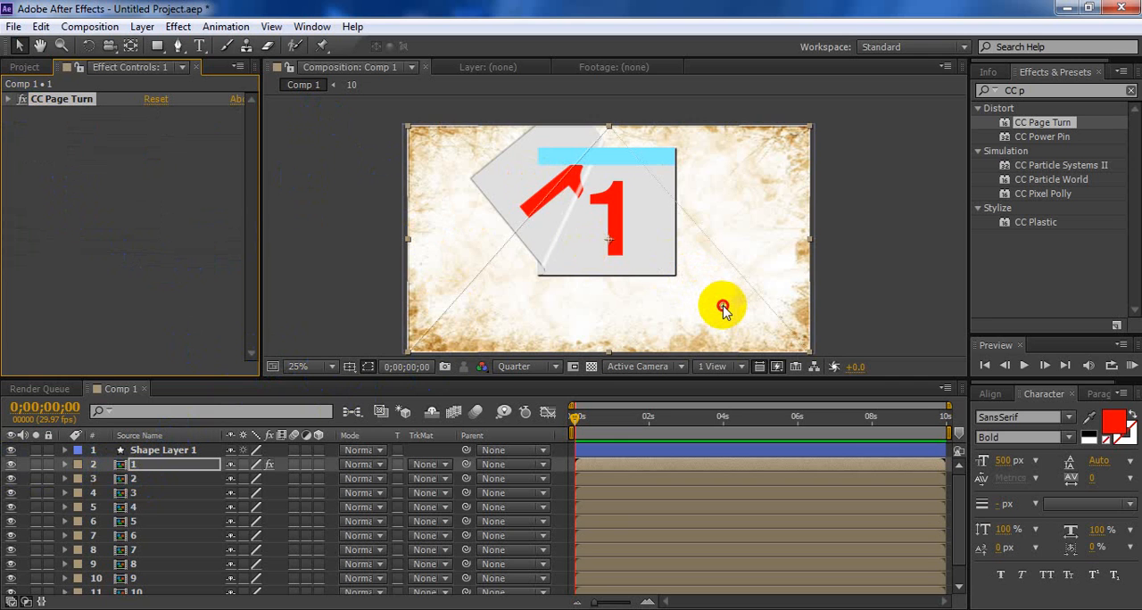
drag(723, 306, 723, 307)
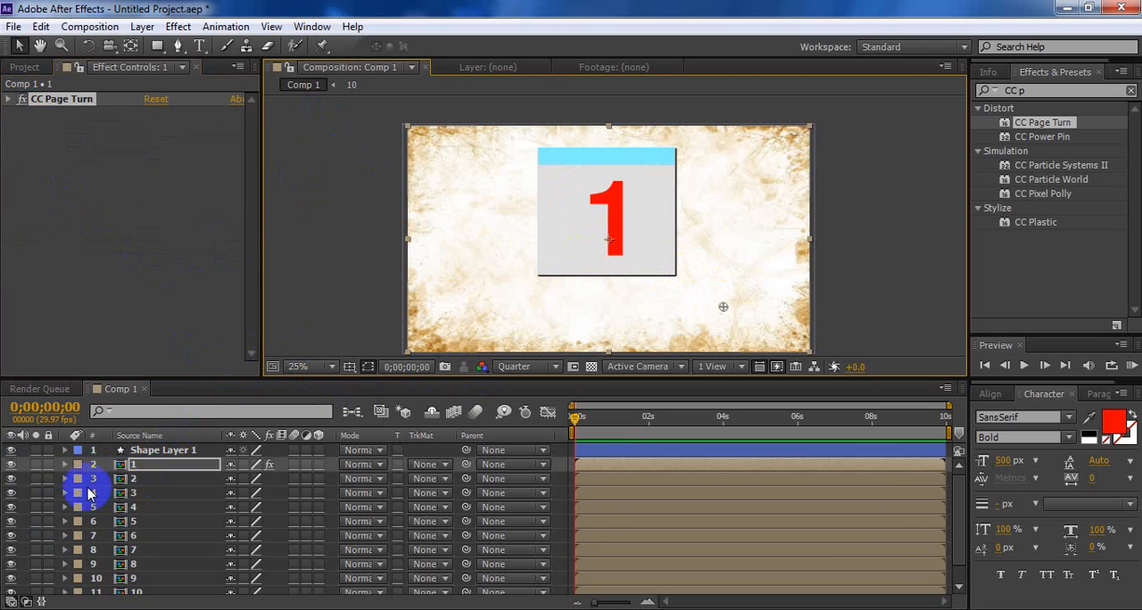
Hide layer 1, change the text inside composition 2 to "2", and return to Comp 1
click(12, 464)
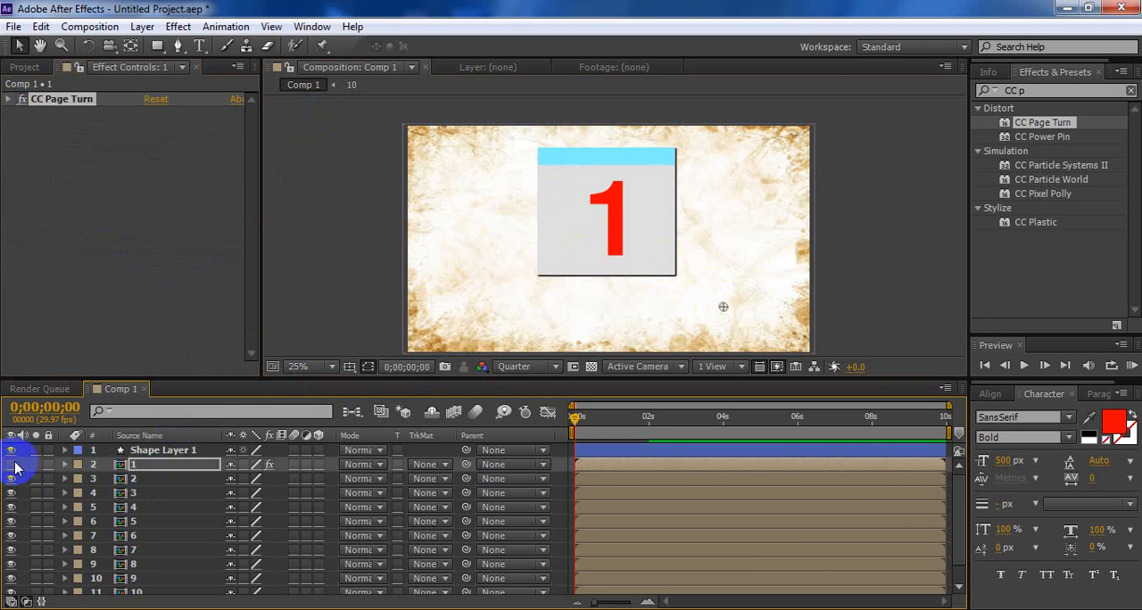
click(139, 479)
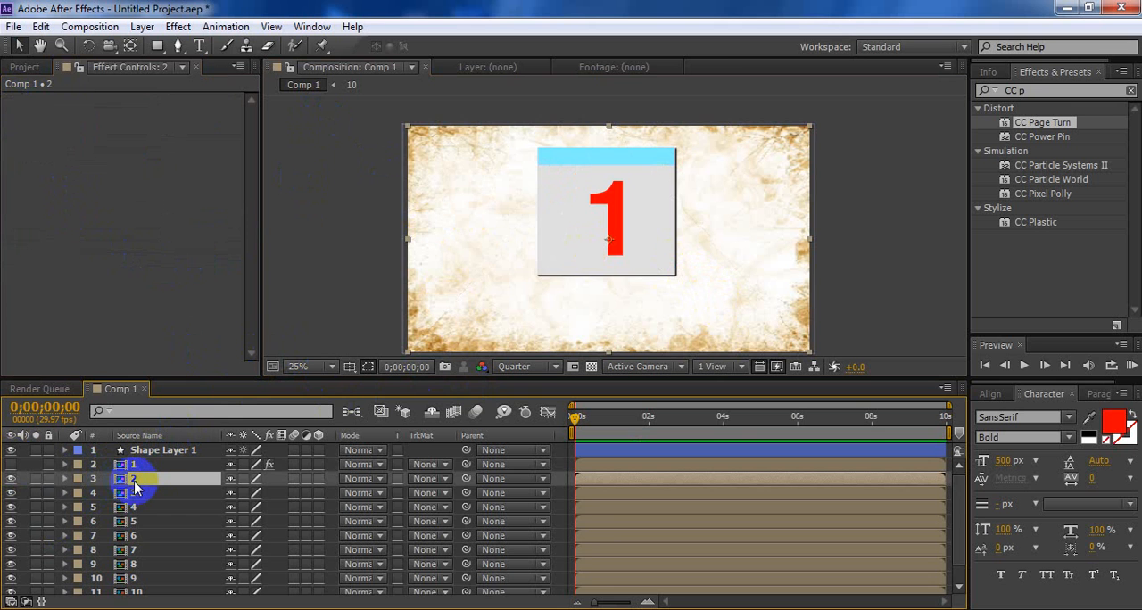
double_click(128, 484)
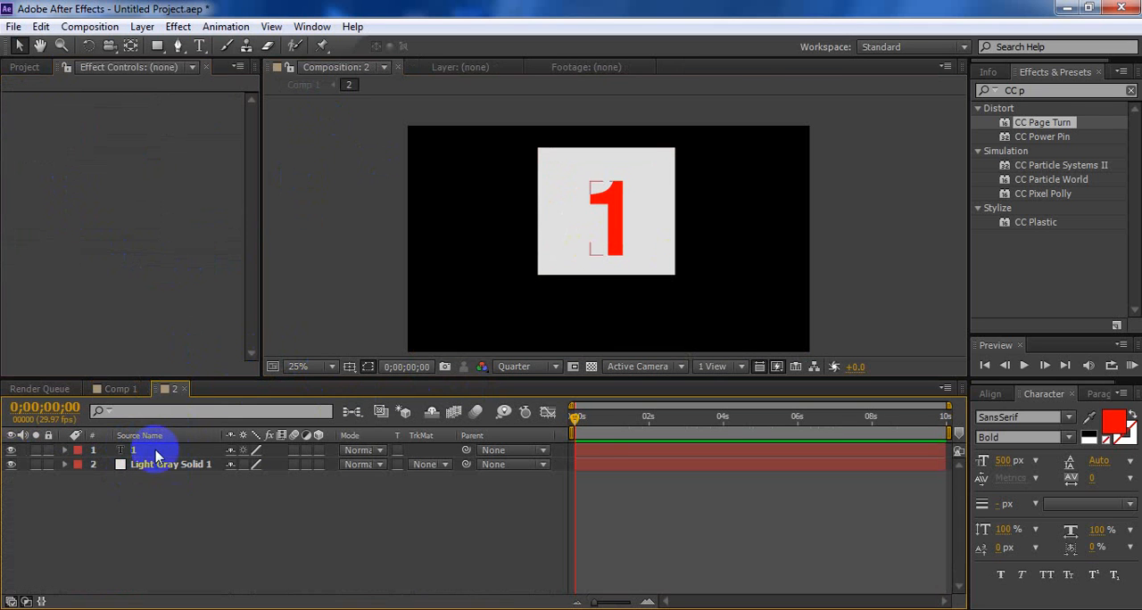
double_click(604, 451)
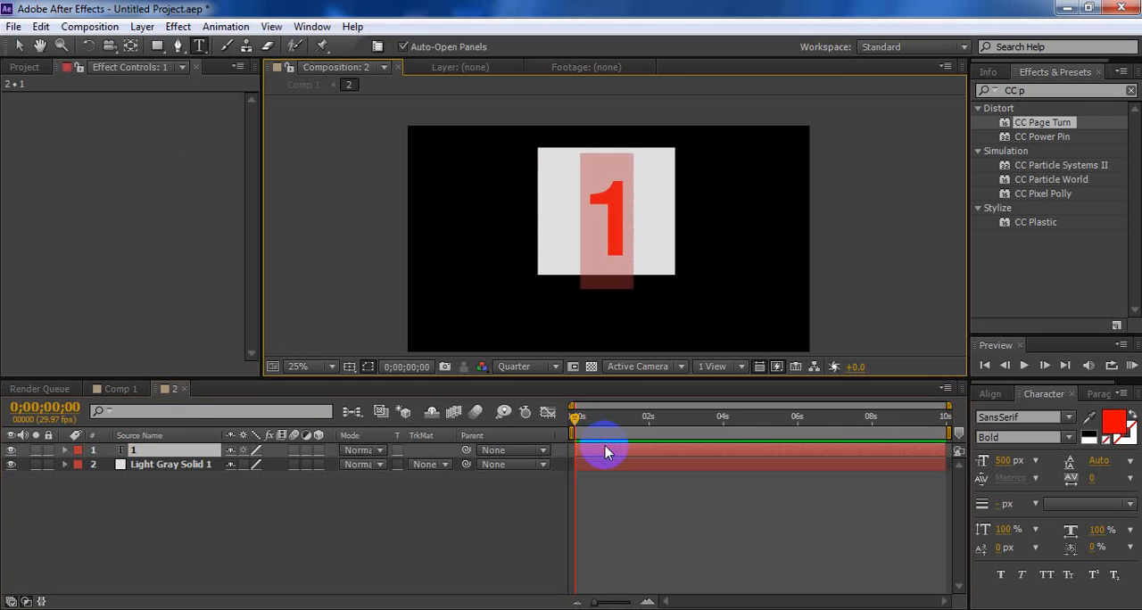
text(2)
click(118, 389)
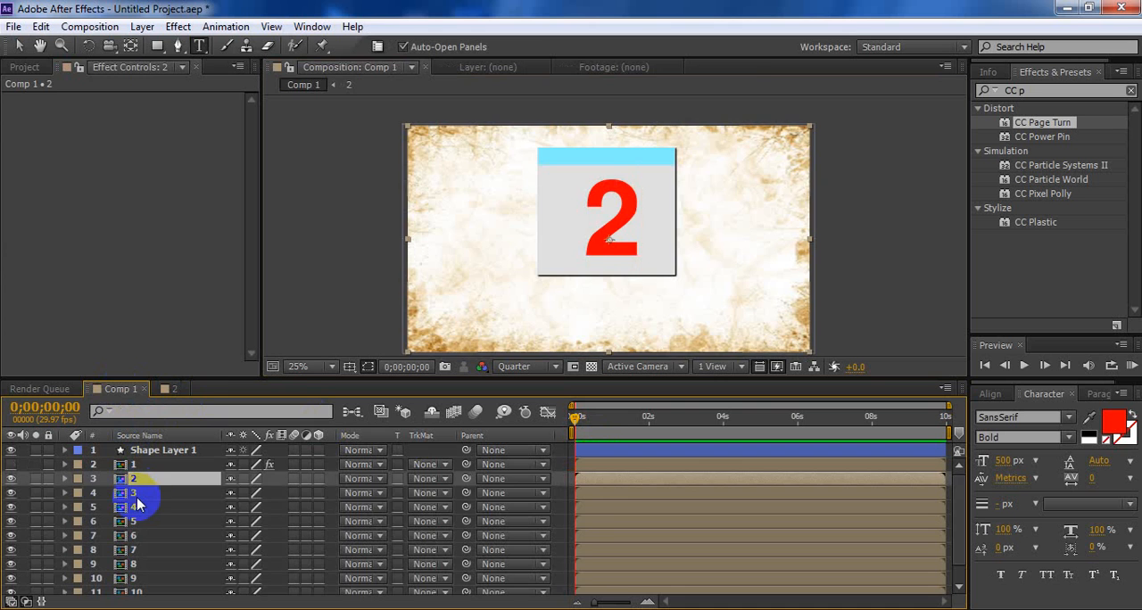
Change the text inside composition 3 to "3" and return to Comp 1
double_click(142, 494)
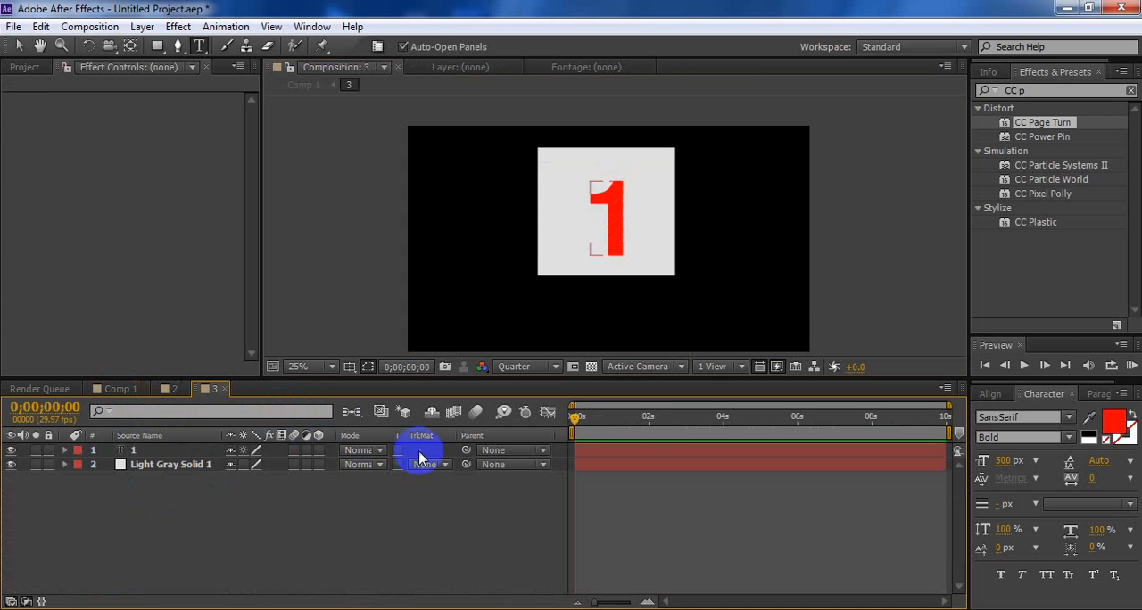
double_click(630, 449)
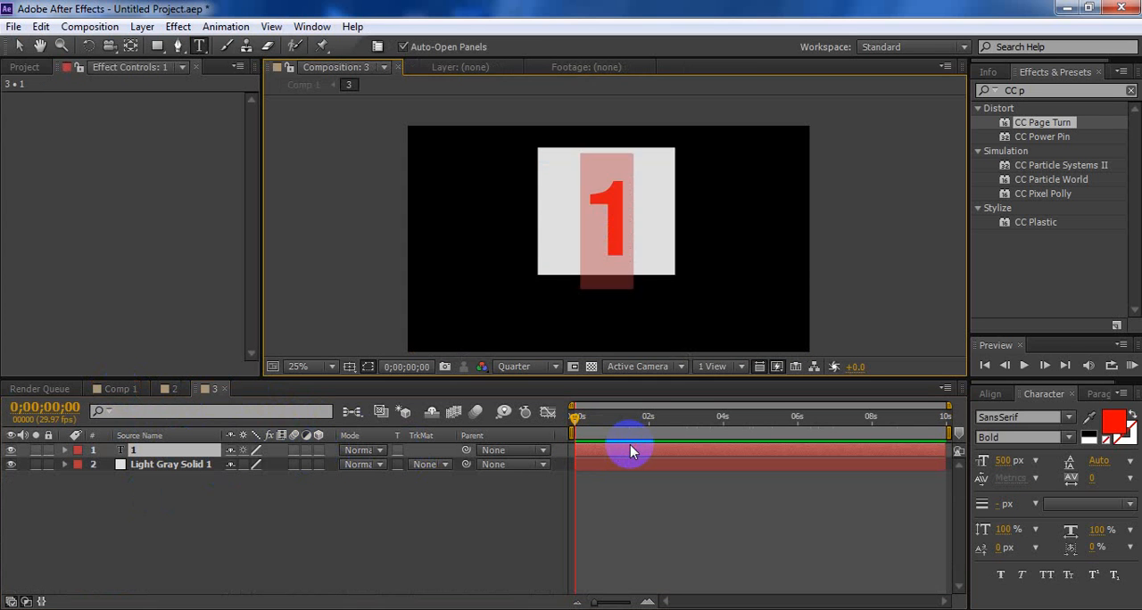
text(3)
click(114, 389)
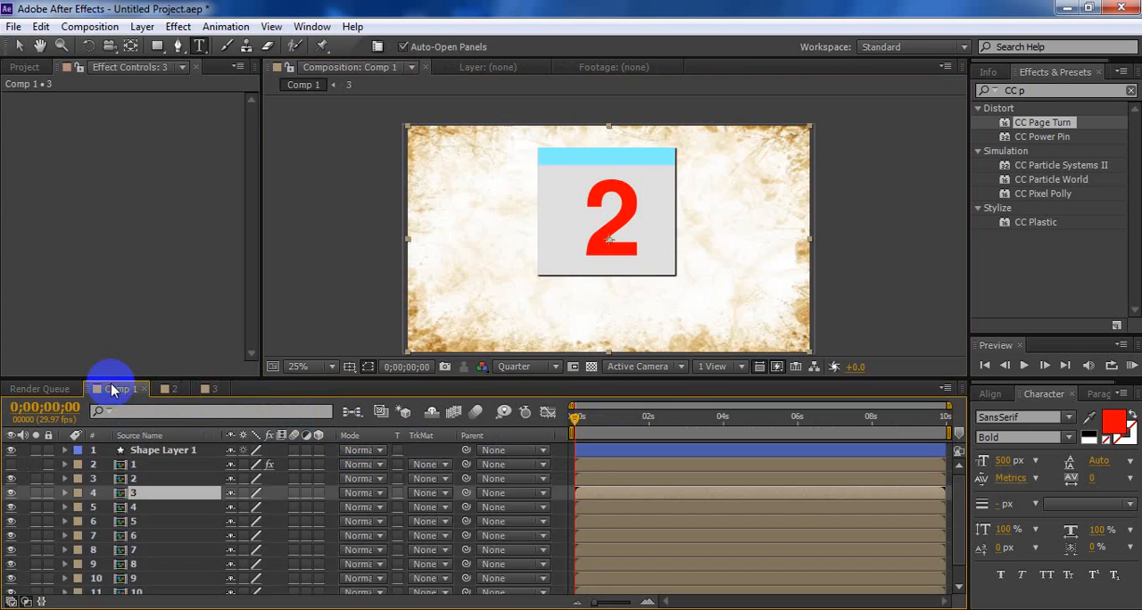
Set the Back Page of layer 1's CC Page Turn effect to None
click(143, 464)
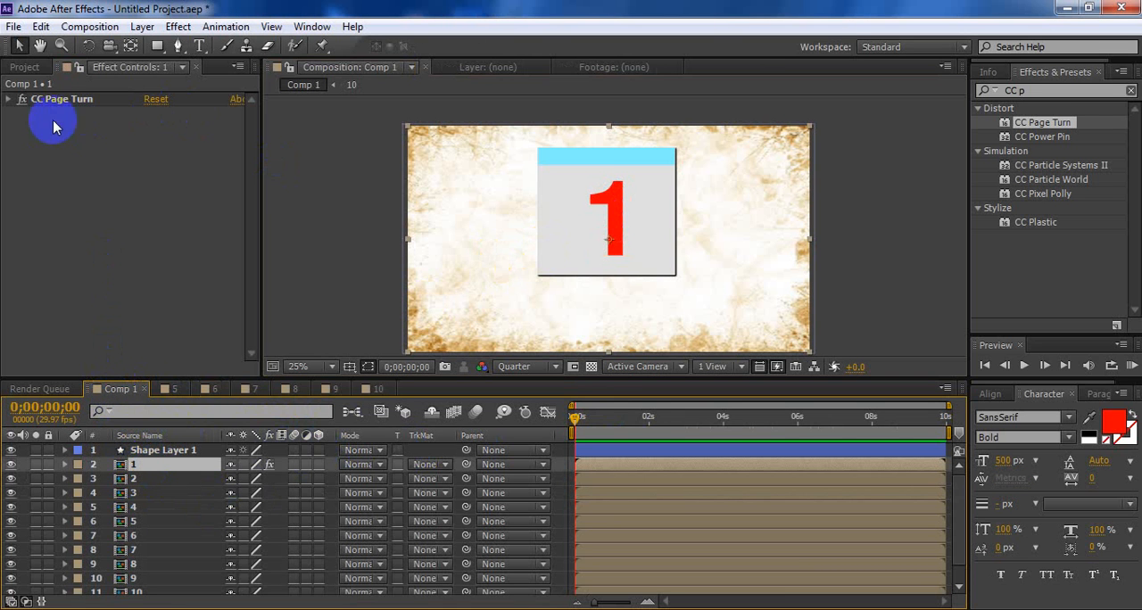
click(9, 99)
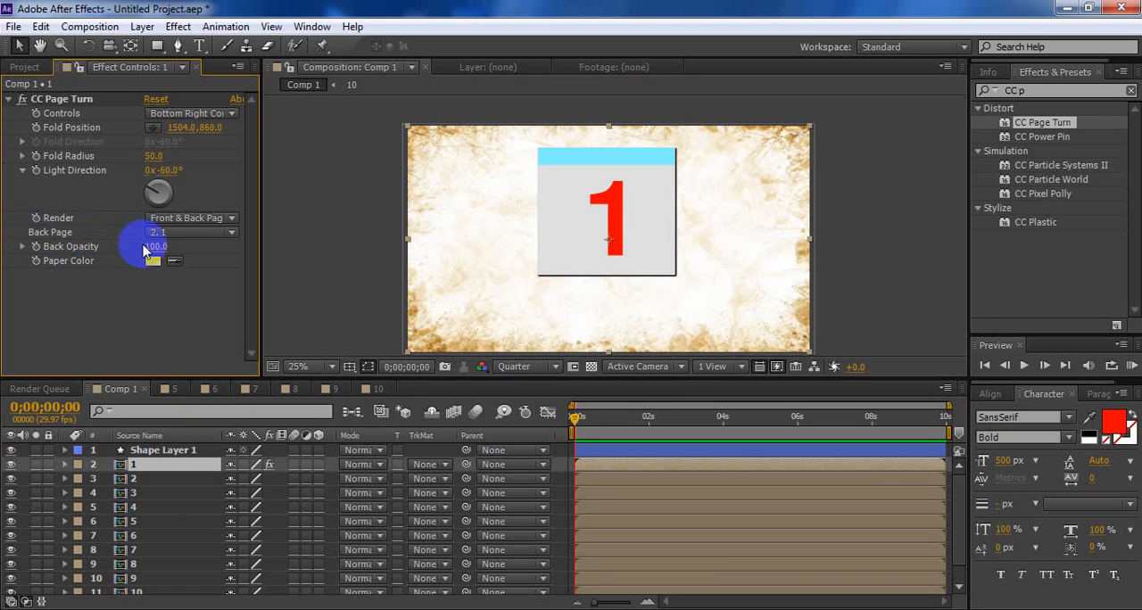
click(207, 233)
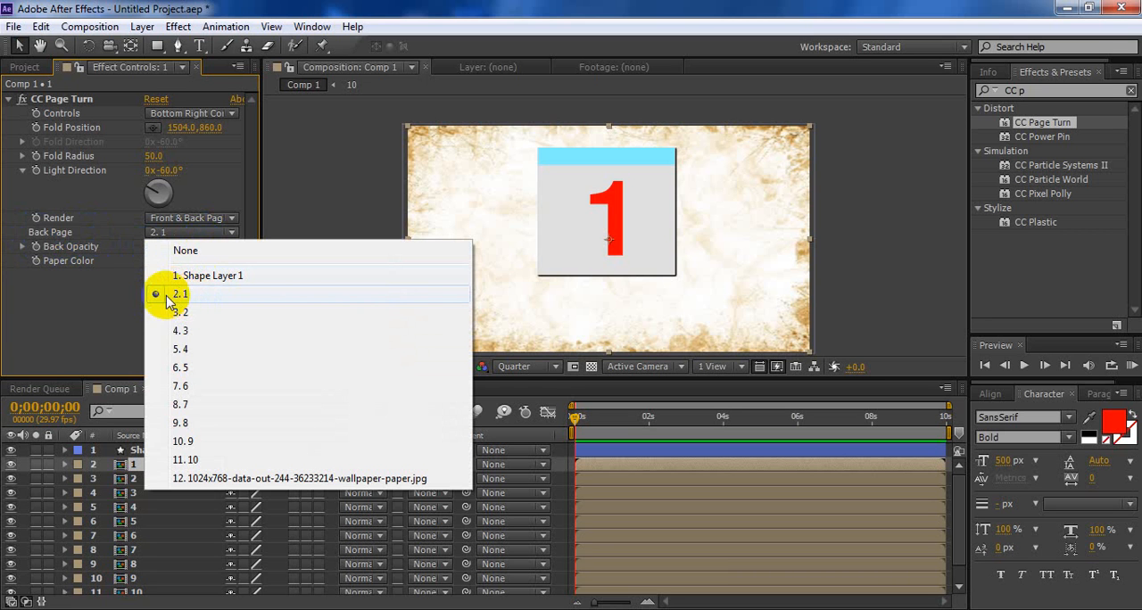
click(102, 280)
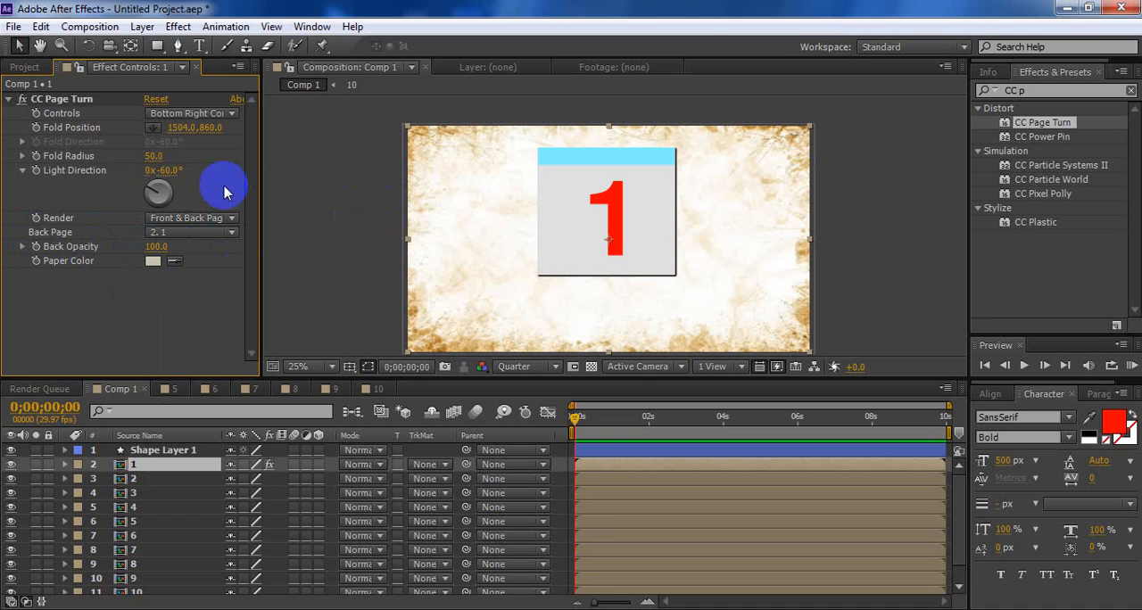
click(182, 237)
click(95, 314)
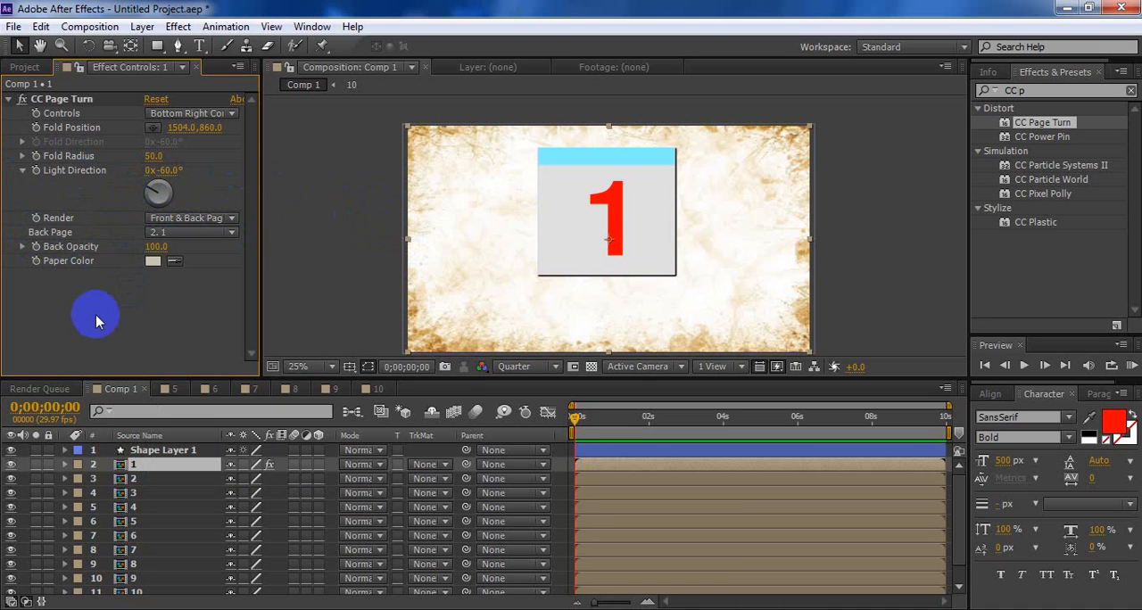
click(190, 234)
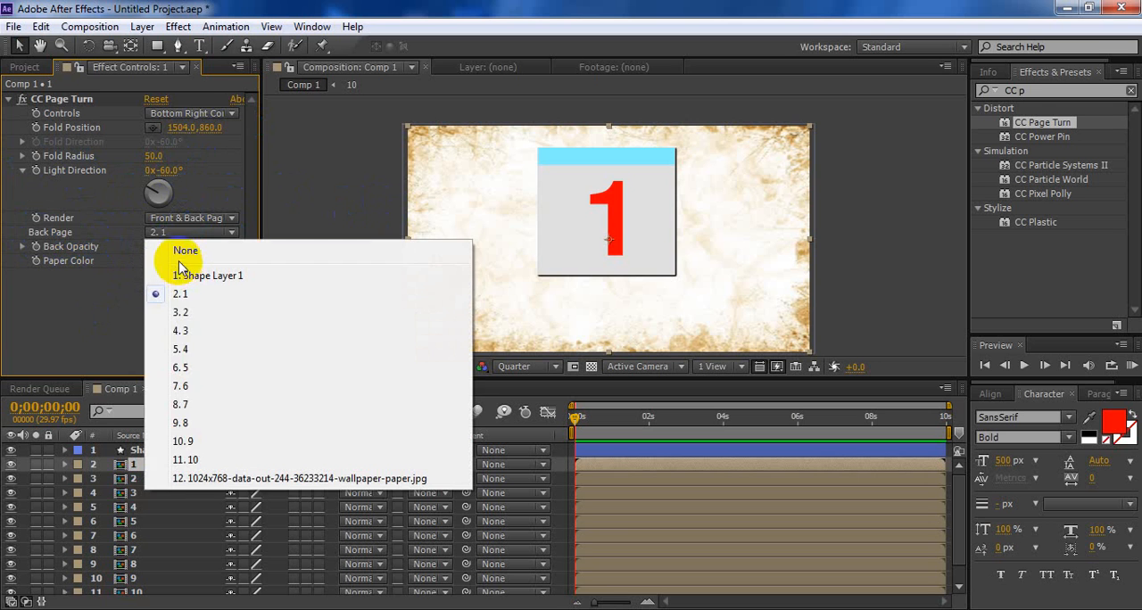
click(168, 250)
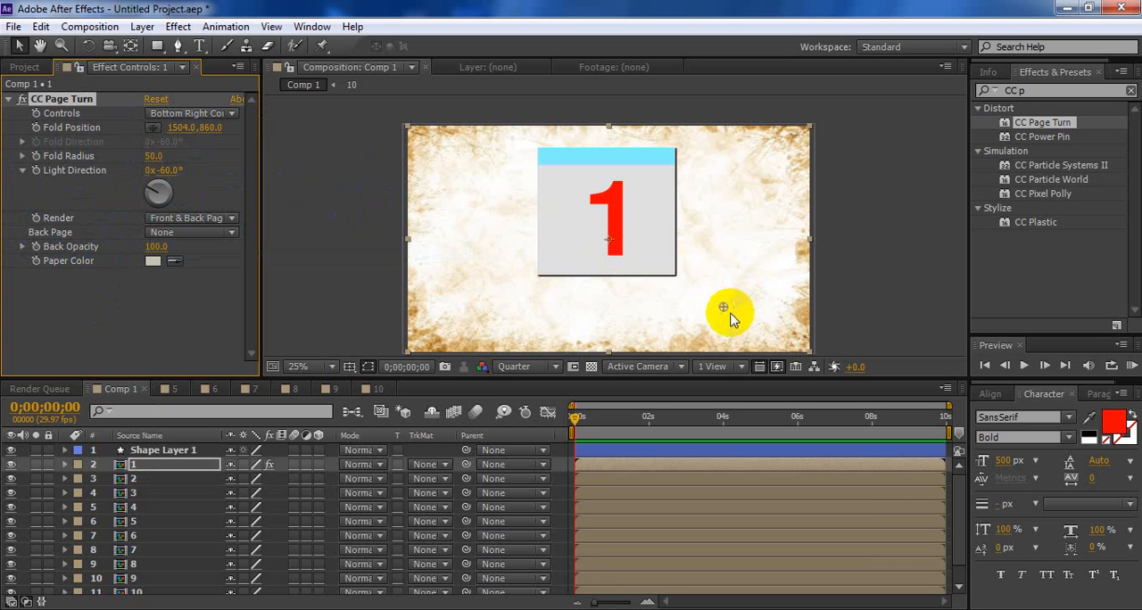
Fold page 1 over to a Fold Position of about -204, 244 and set its Back Page to layer "2. 1"
mouse_move(723, 310)
mouse_down()
mouse_move(591, 238)
mouse_move(527, 240)
mouse_move(446, 209)
mouse_move(411, 212)
mouse_move(361, 183)
mouse_up()
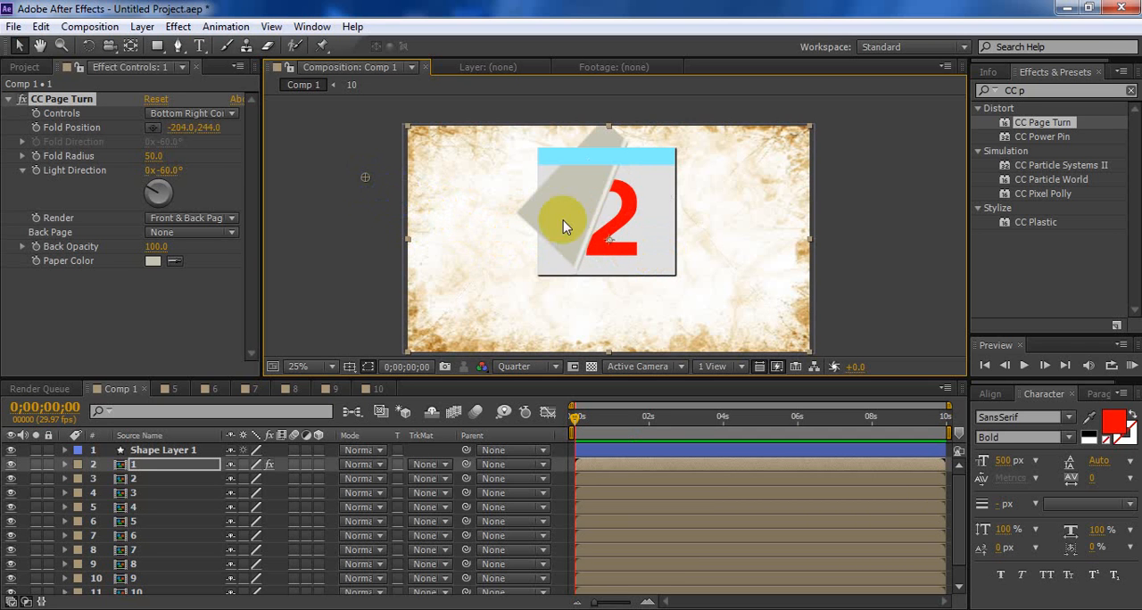
click(223, 232)
click(202, 299)
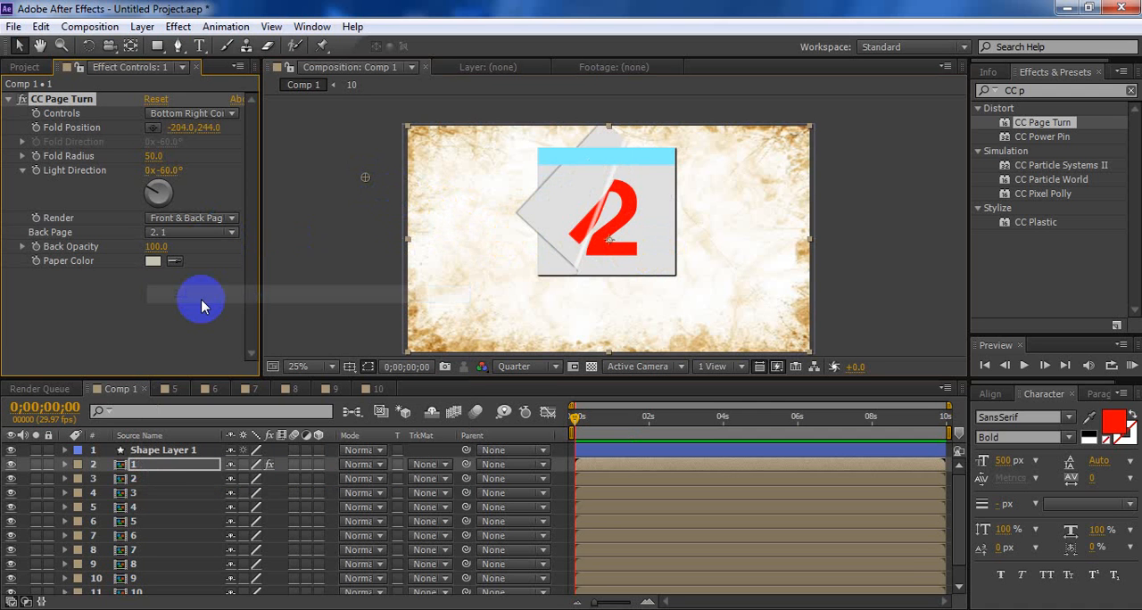
Set CC Page Turn's Paper Color to the neutral gray 9B9B9B
click(153, 260)
drag(348, 370, 224, 377)
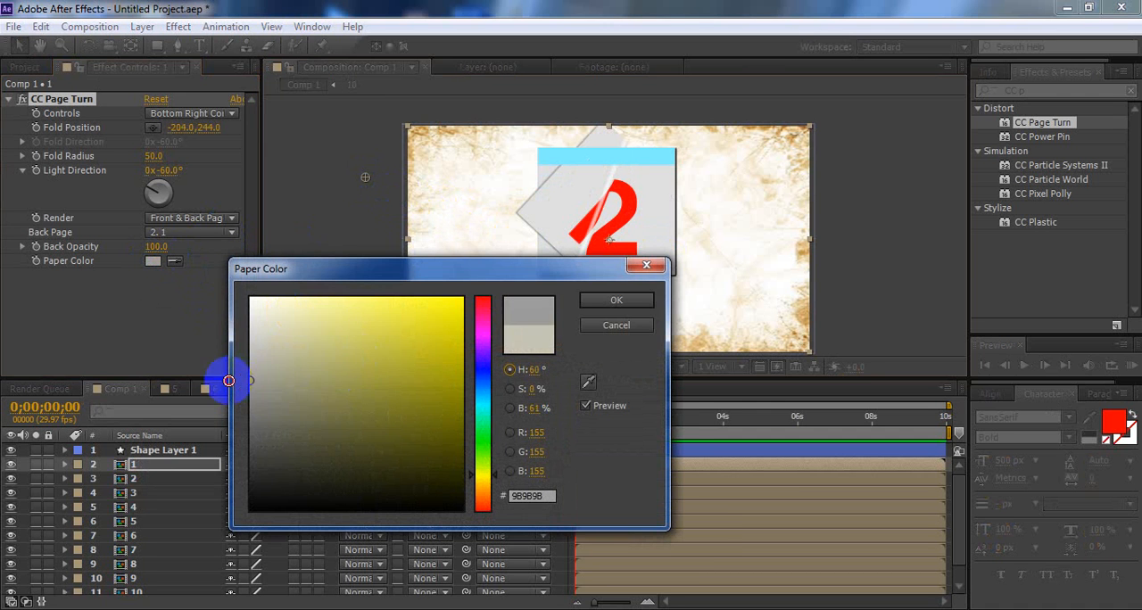
click(597, 304)
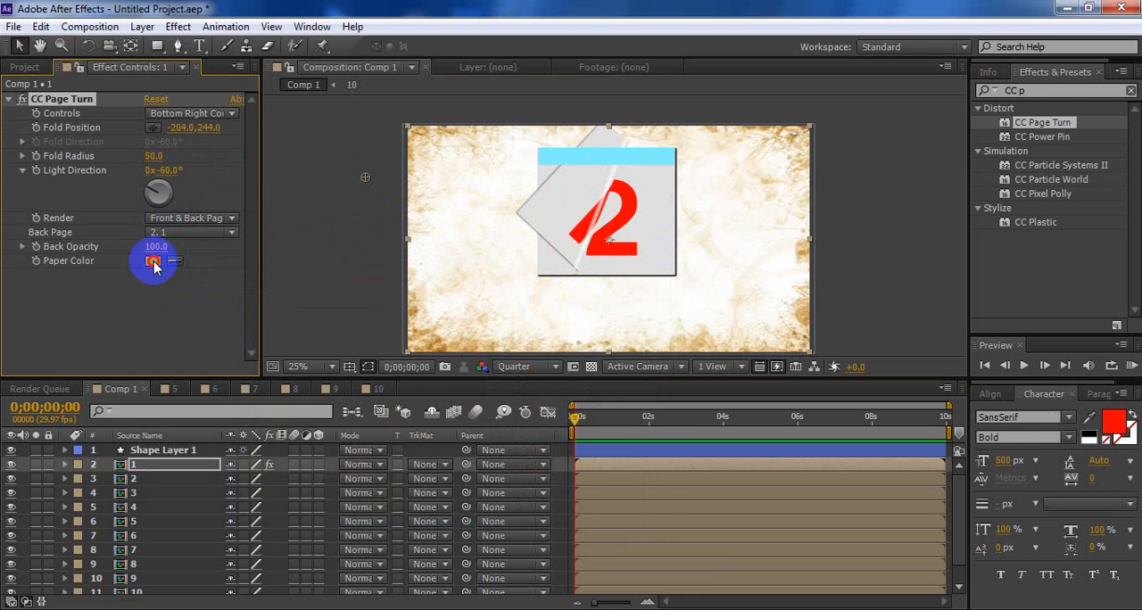
Set CC Page Turn's Paper Color to white
click(153, 263)
drag(357, 329, 202, 273)
click(604, 301)
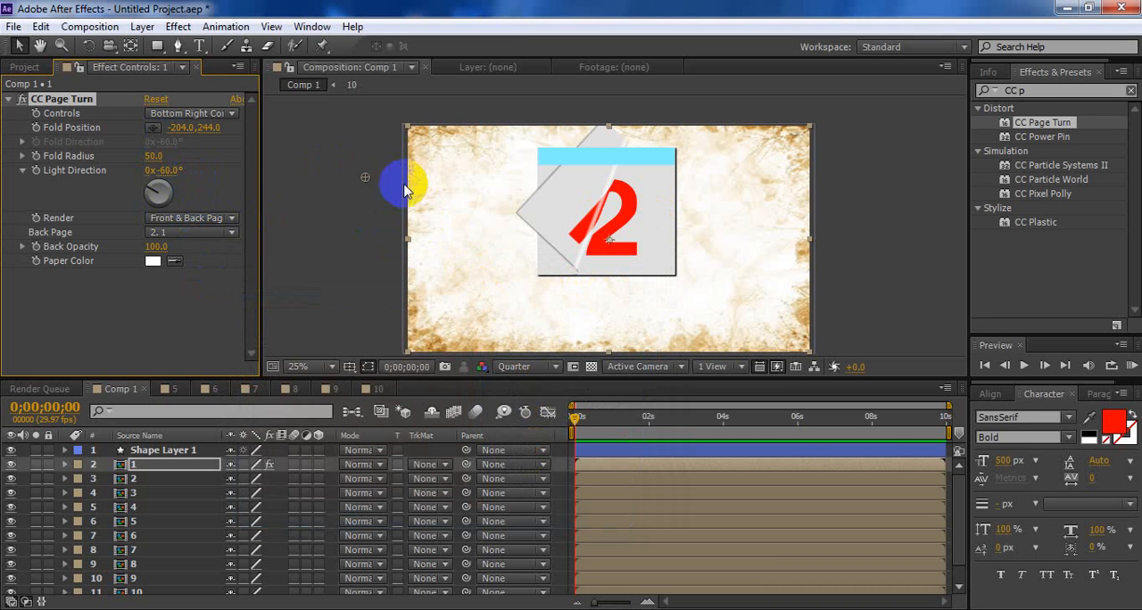
Unfold page 1 to a Fold Position of about 1600, 948 and start keyframing Fold Position at 0 seconds
drag(365, 183, 739, 328)
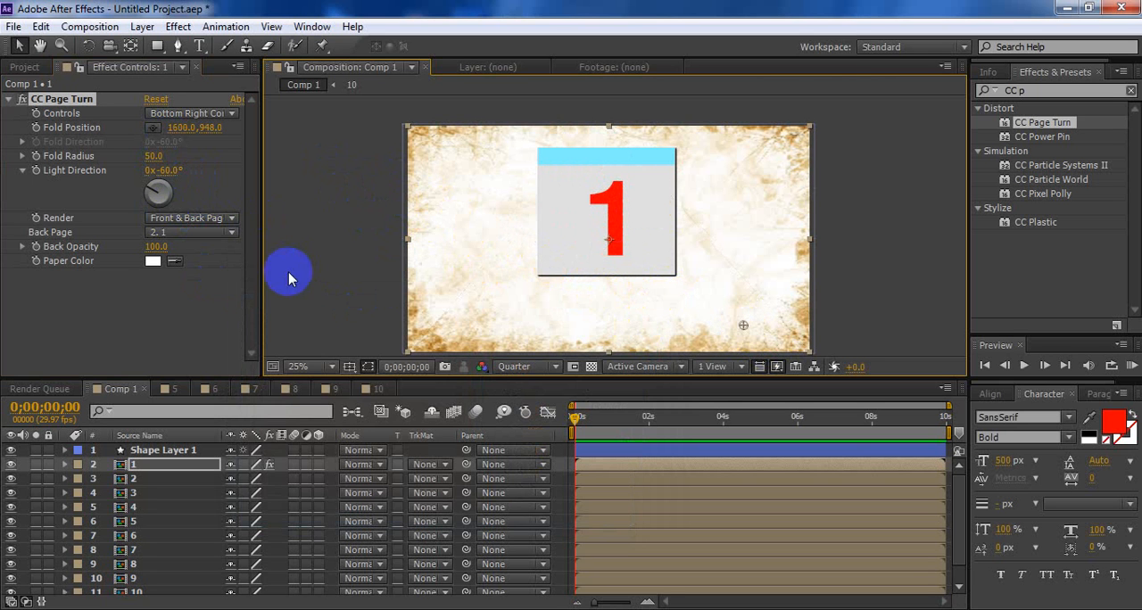
click(36, 127)
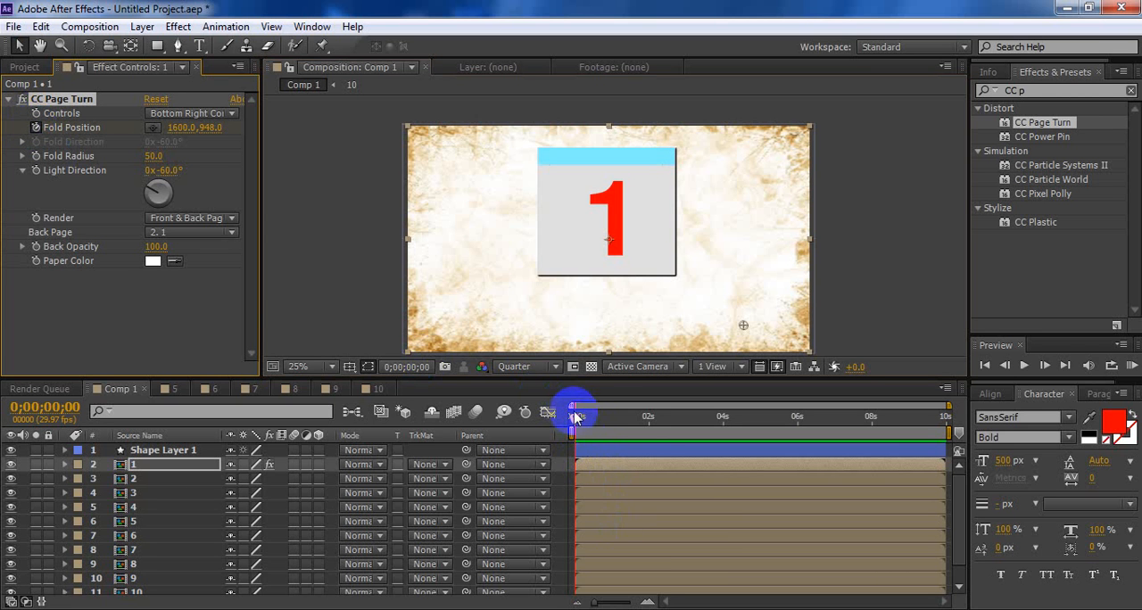
At 0;00;01;01, fold page 1 over to a Fold Position of about -588, 76
click(613, 603)
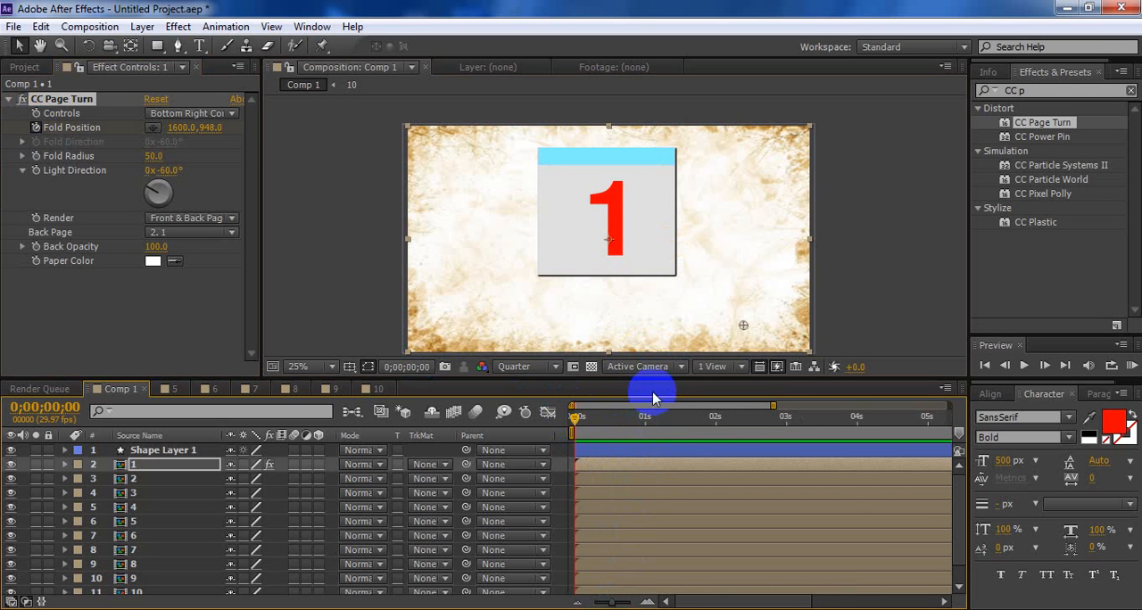
click(646, 418)
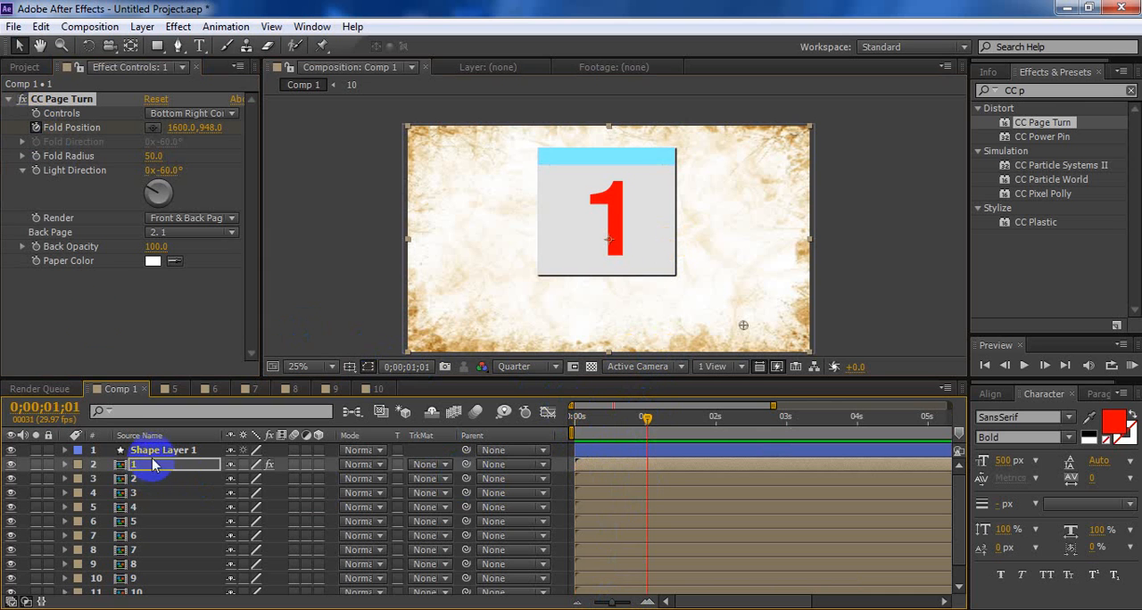
click(141, 177)
click(158, 132)
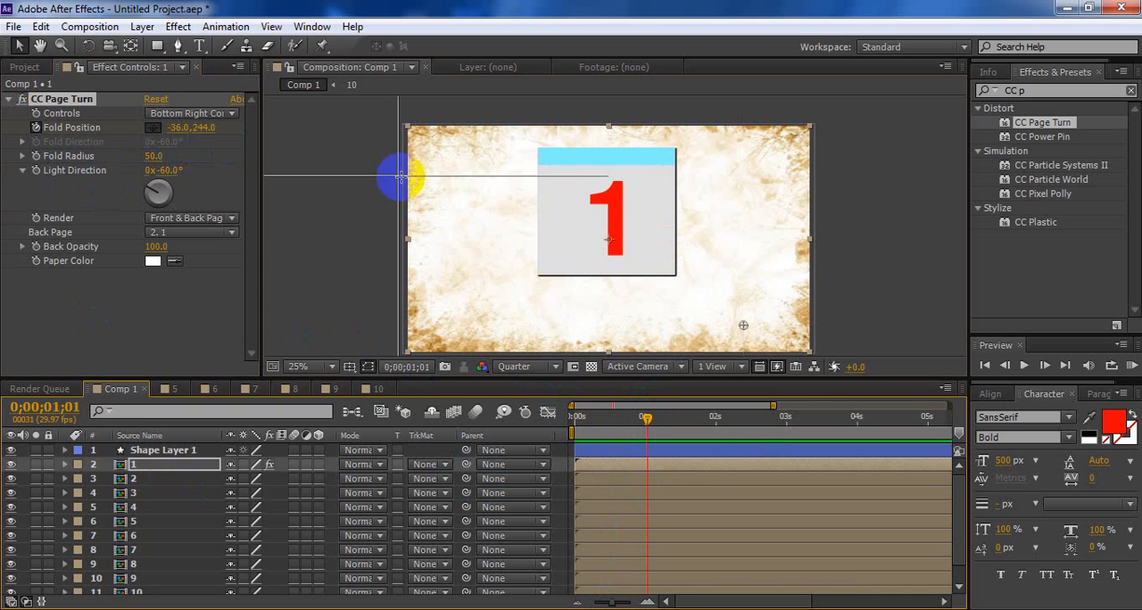
click(380, 158)
drag(381, 157, 284, 142)
scroll(322, 165, down, 1)
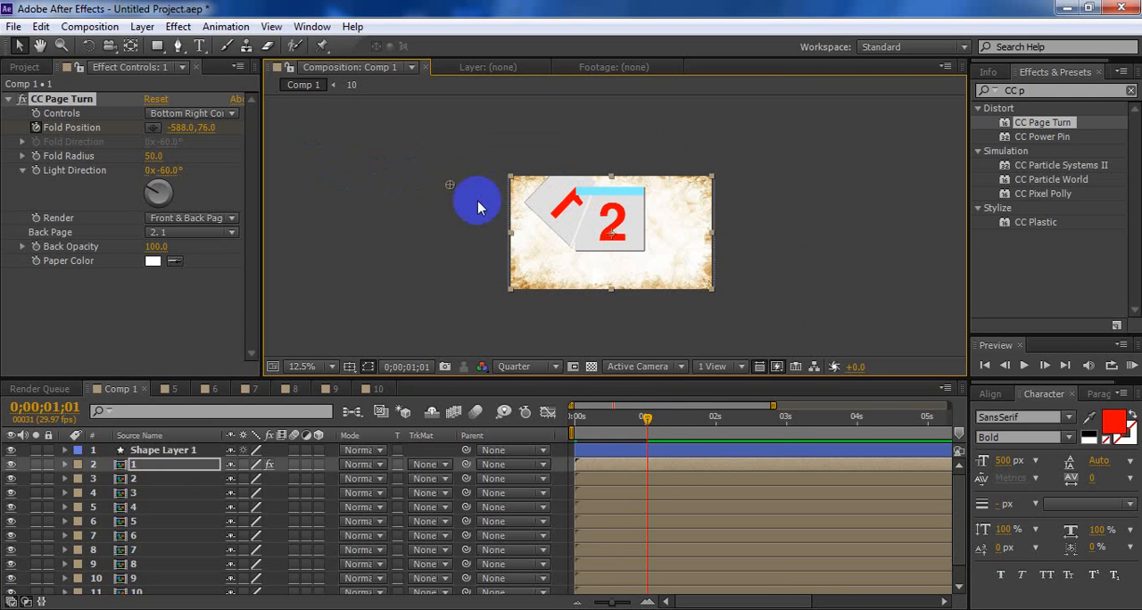
Fold page 1 farther off the calendar to a Fold Position of about -1152, 160
drag(446, 185, 417, 209)
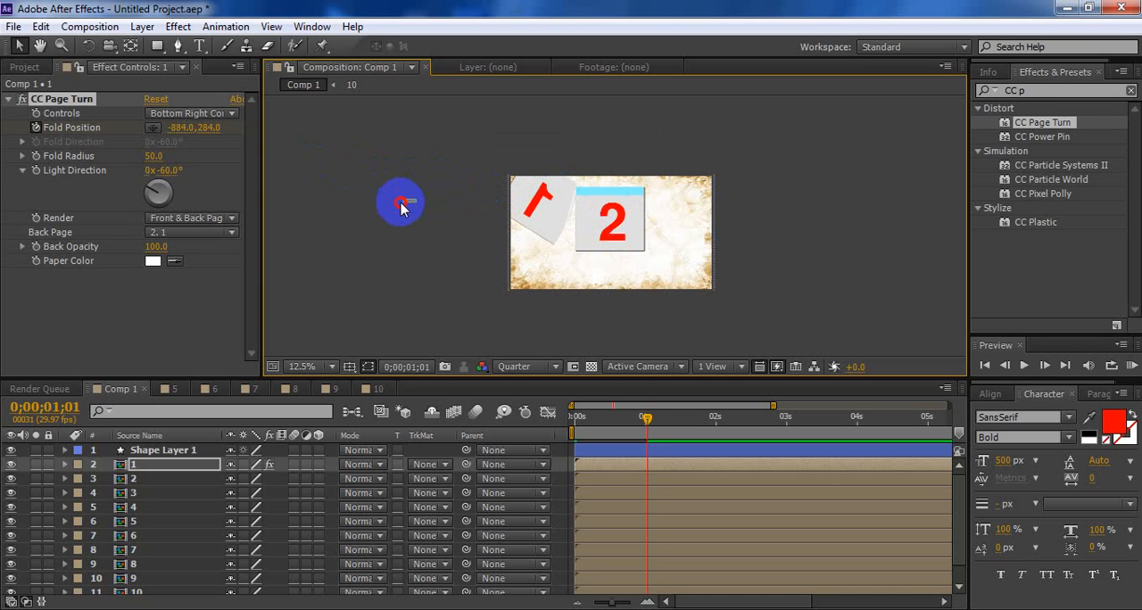
click(401, 207)
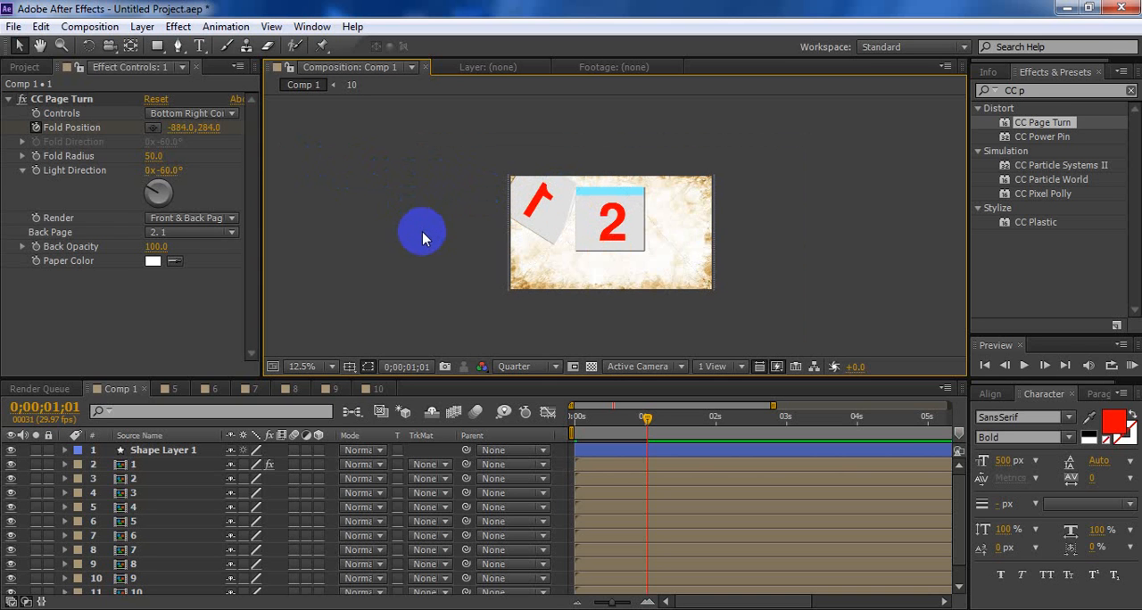
click(153, 128)
click(408, 207)
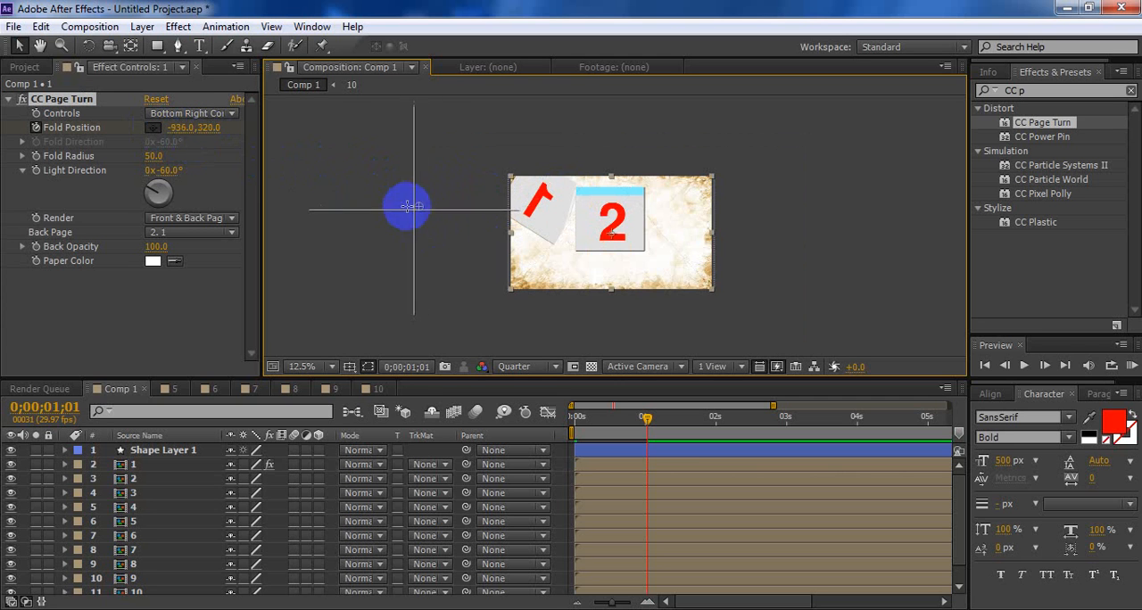
drag(408, 207, 401, 194)
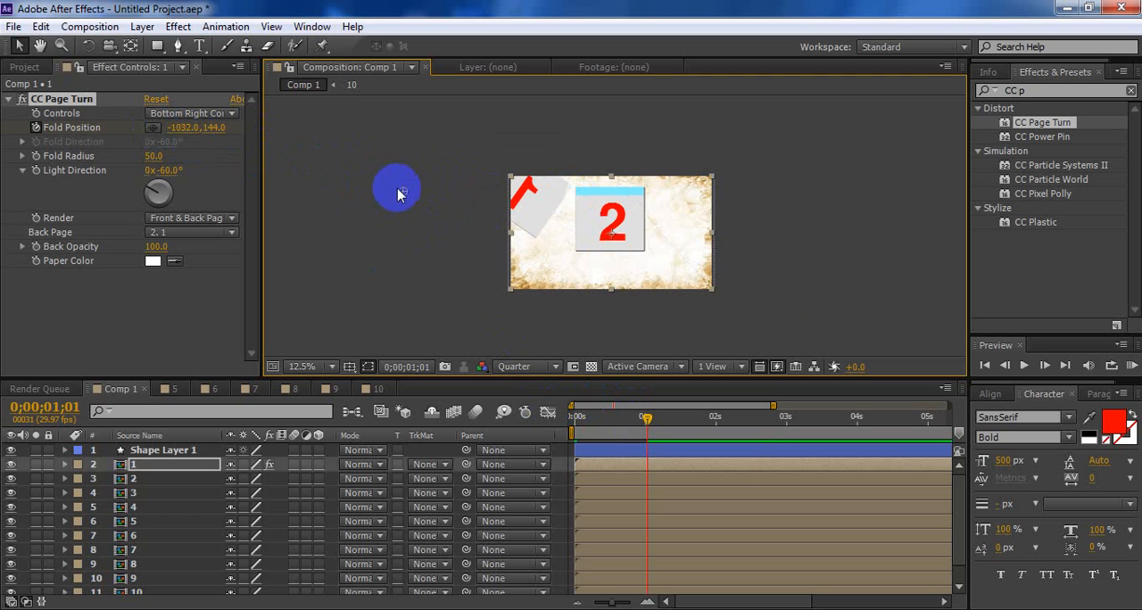
drag(397, 189, 383, 198)
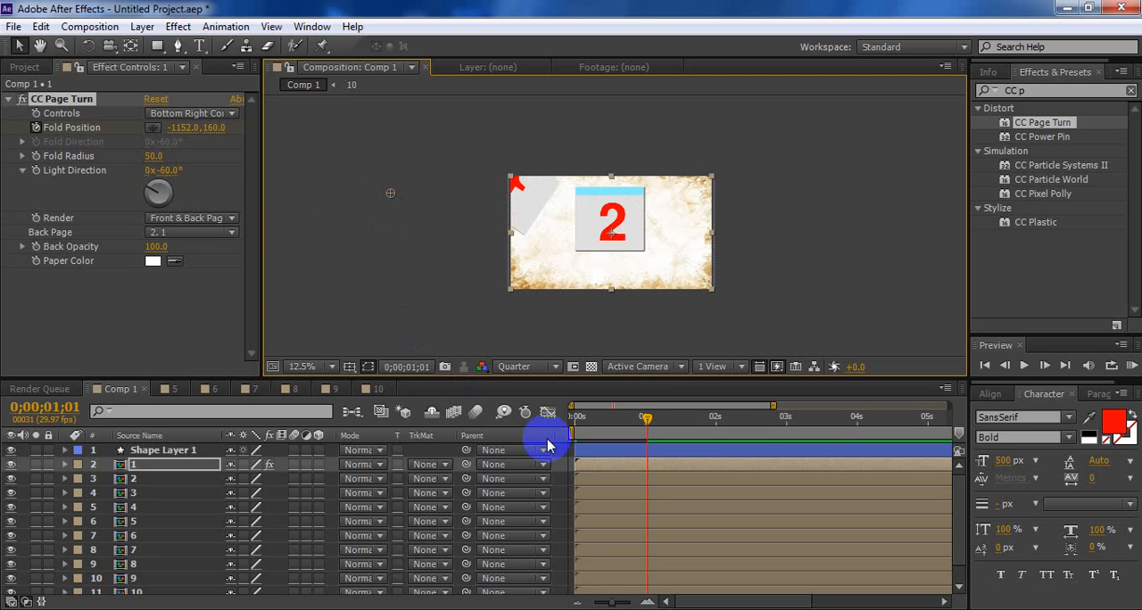
Reveal page 1's Opacity and set it to 0% at 0;00;01;01
click(202, 475)
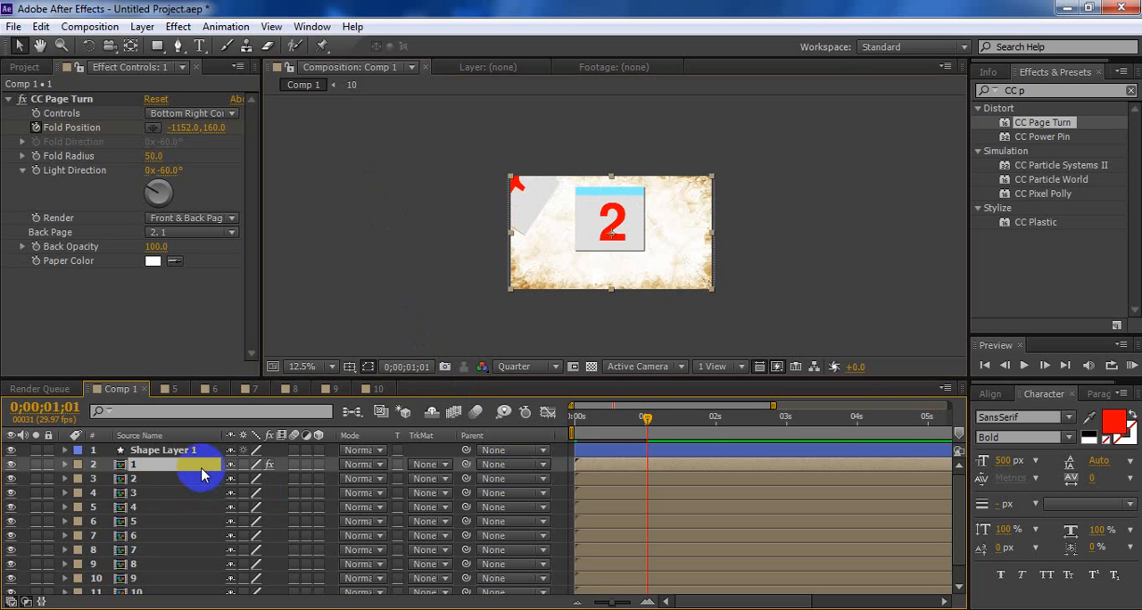
key(t)
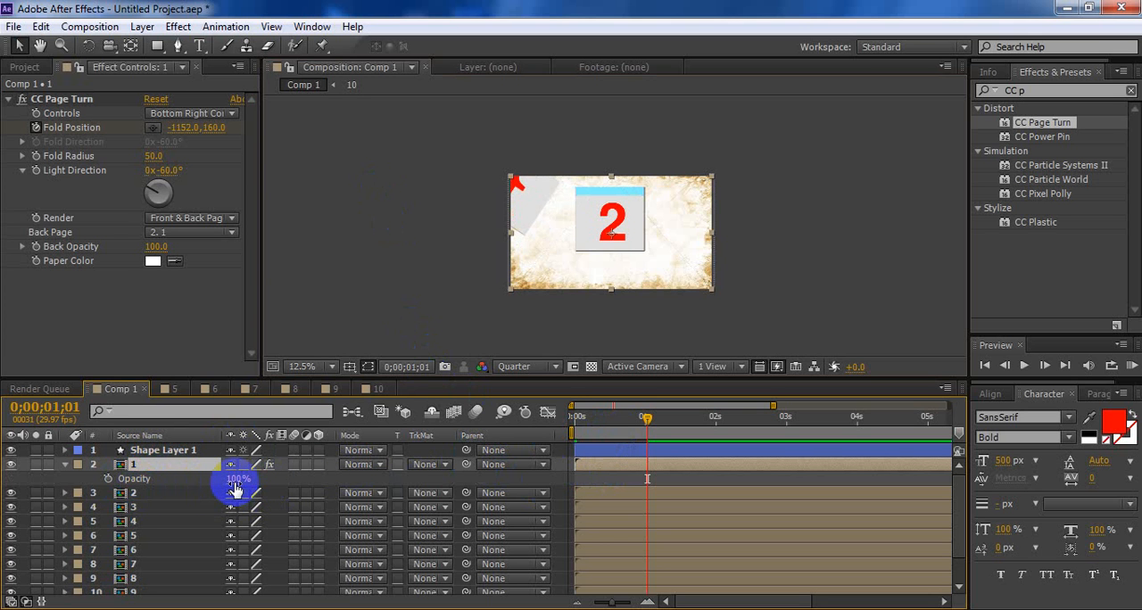
text(0)
key(Return)
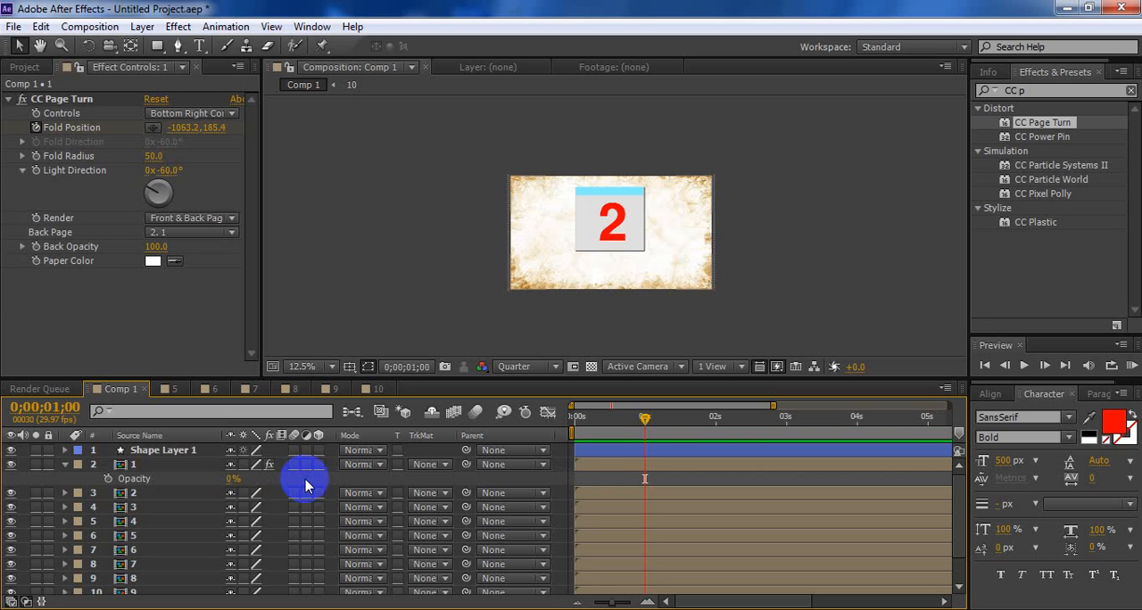
key(Page_Up)
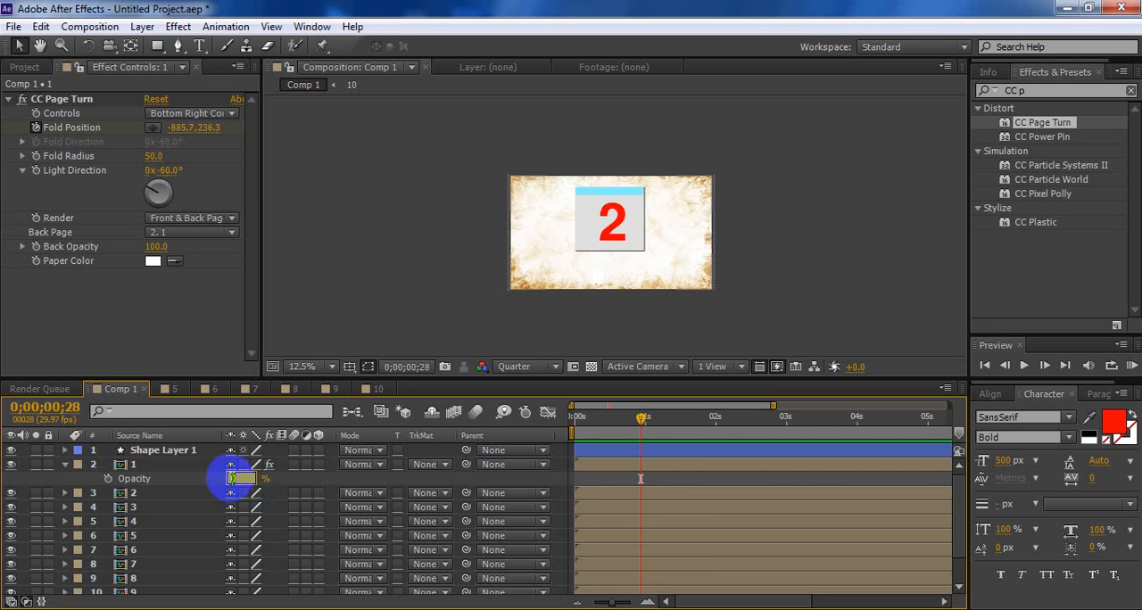
text(100)
key(Return)
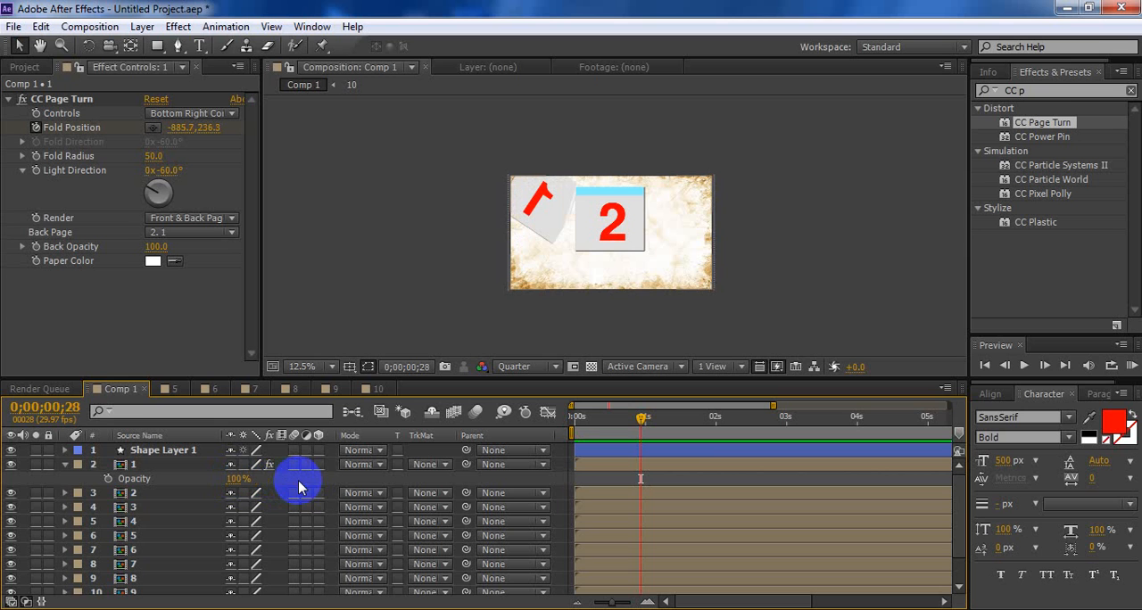
click(646, 426)
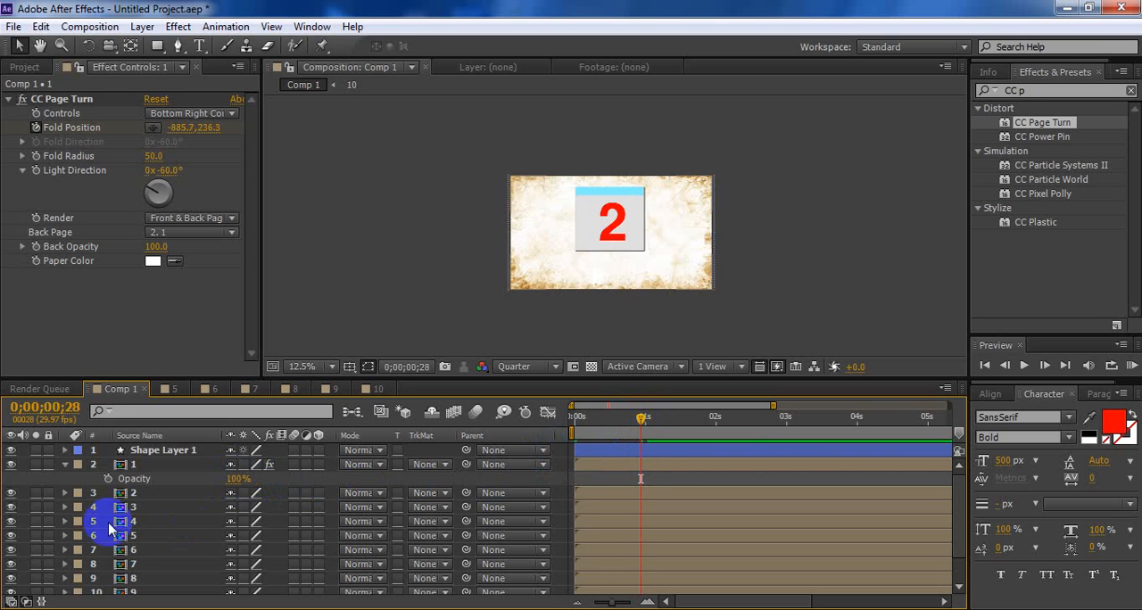
Undo the last opacity change and keyframe page 1's Opacity at 100% at 0;00;00;29 and 0% at 0;00;01;01
click(113, 471)
key(ctrl+z)
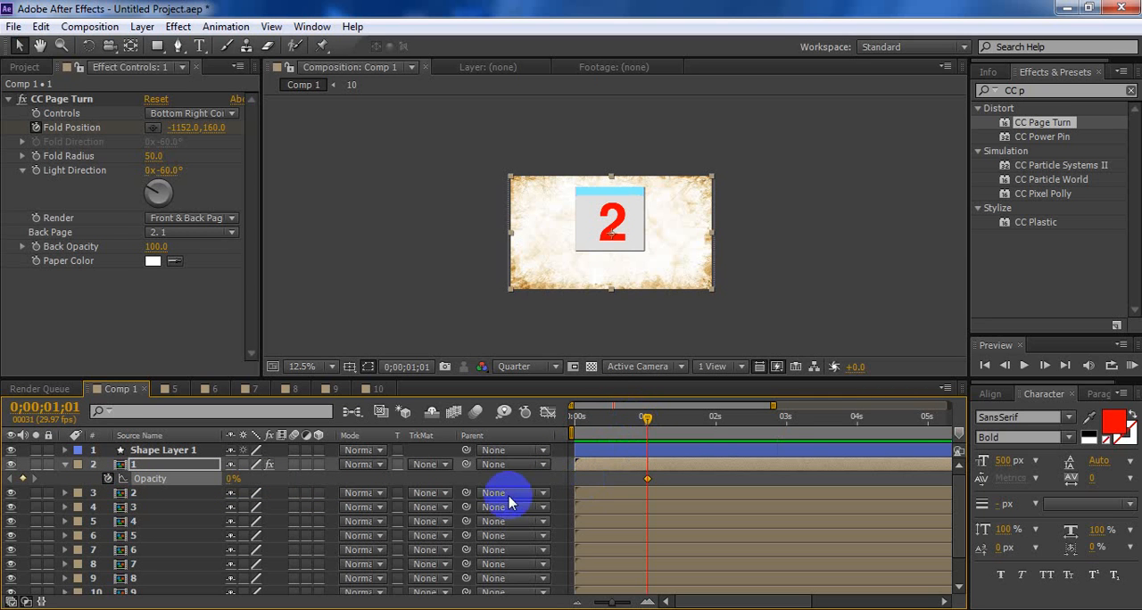
key(Page_Up)
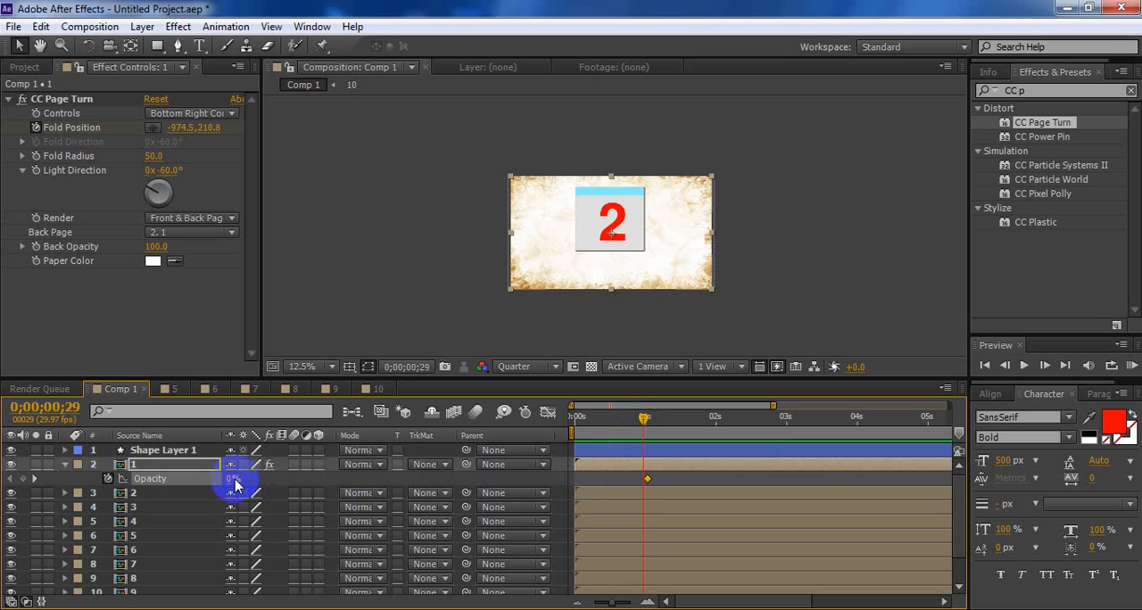
text(100)
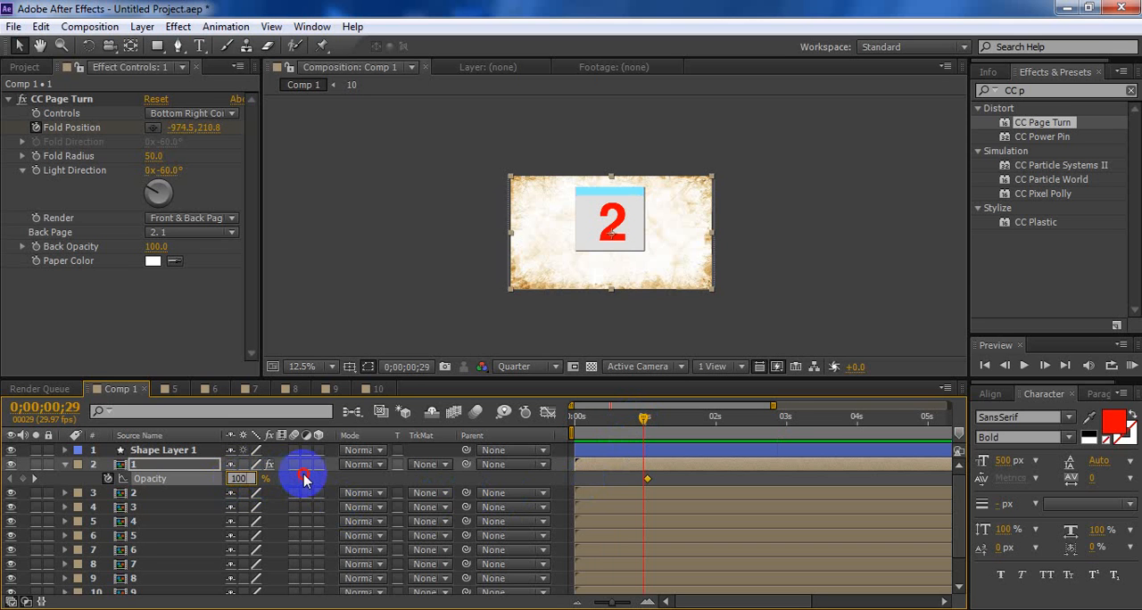
click(304, 480)
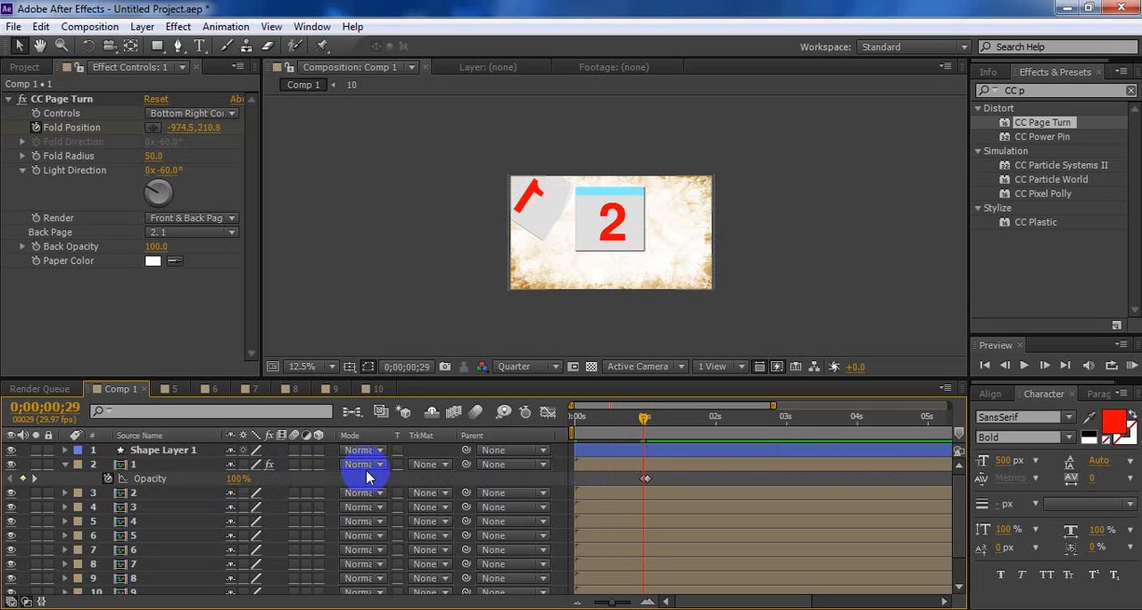
key(Page_Up)
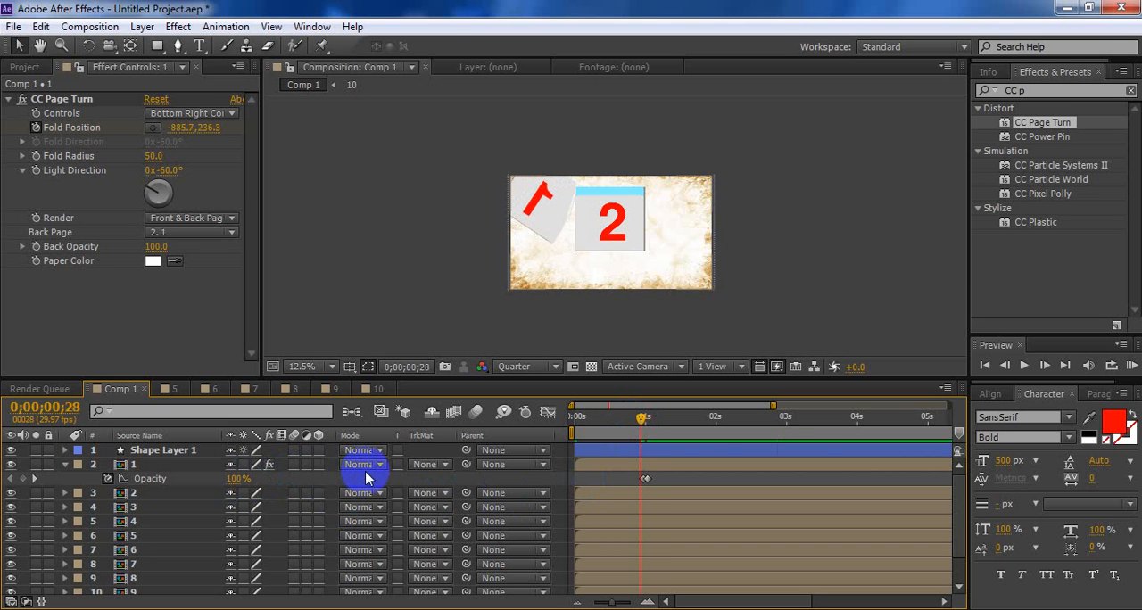
key(Page_Down)
key(Page_Down)
key(Page_Down)
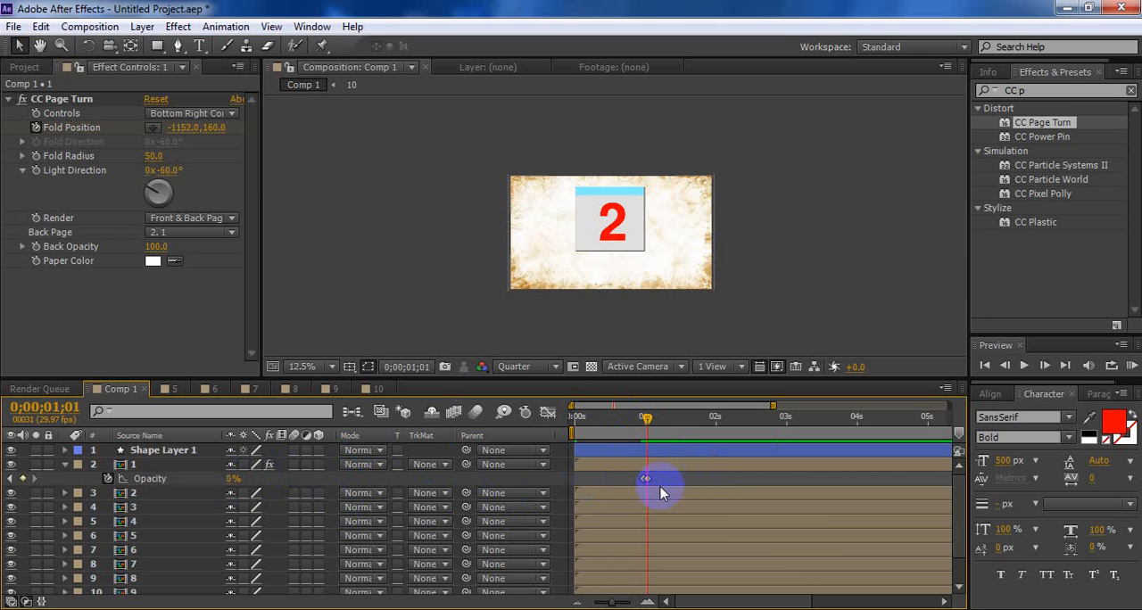
Reveal page 1's keyframes and move the first Fold Position keyframe to about 0.6 seconds
click(642, 465)
key(u)
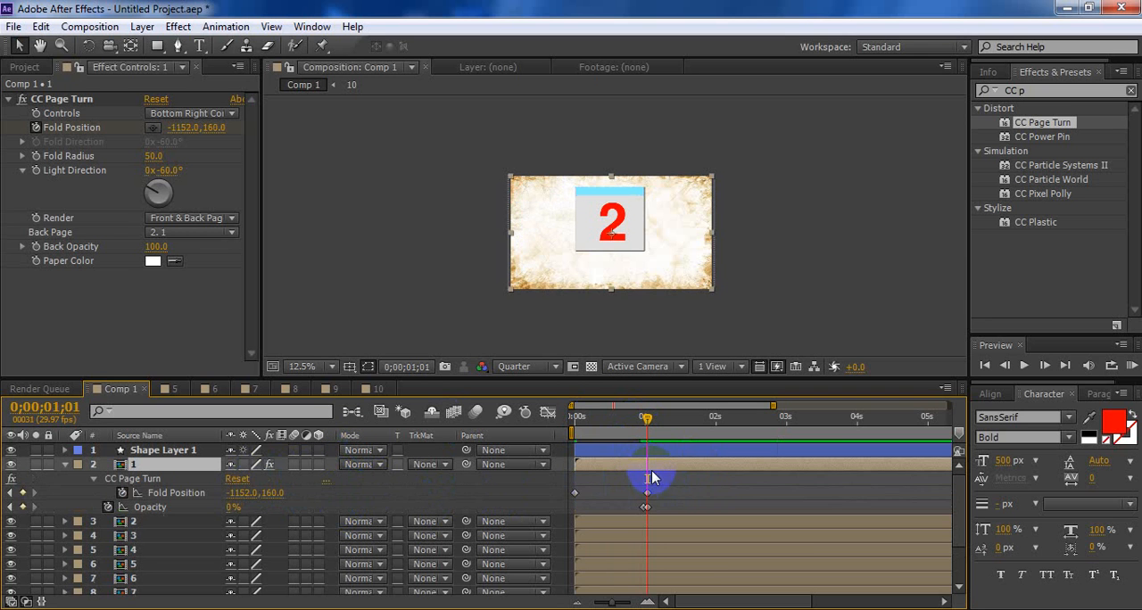
drag(677, 474, 542, 525)
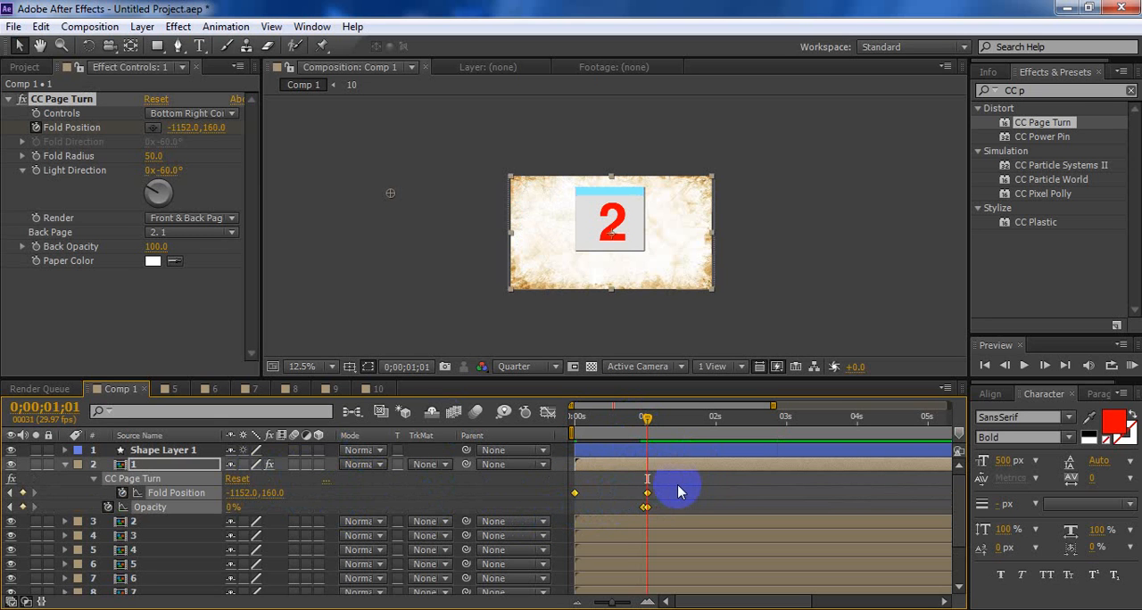
click(678, 486)
drag(576, 494, 603, 487)
drag(586, 417, 636, 432)
click(616, 496)
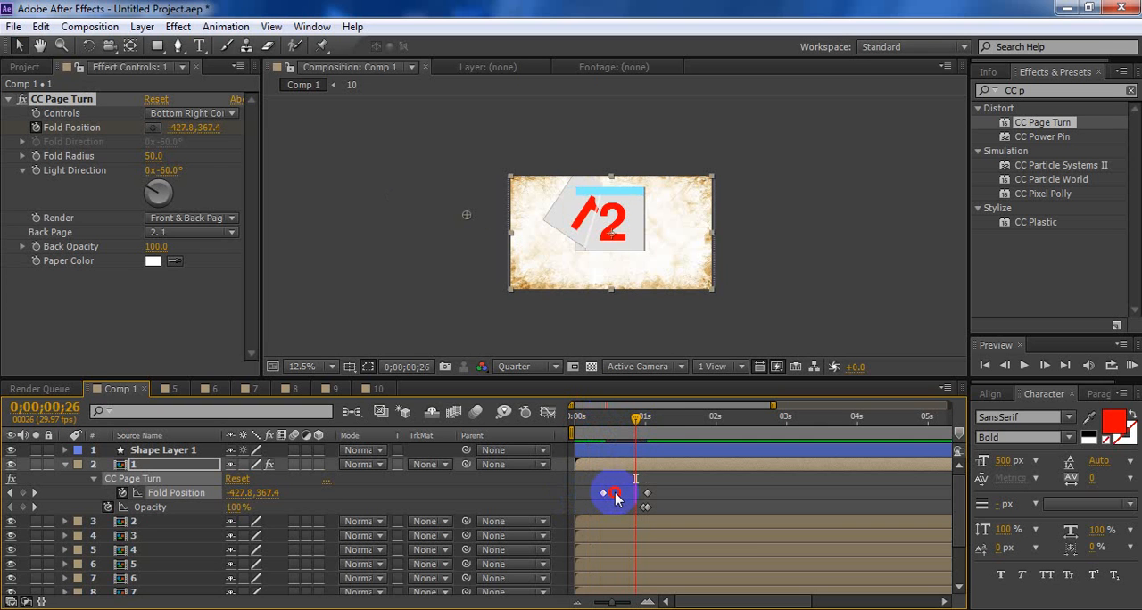
drag(616, 495, 621, 495)
Apply Easy Ease to all of page 1's Fold Position and Opacity keyframes
drag(685, 476, 581, 507)
right_click(647, 492)
mouse_move(712, 482)
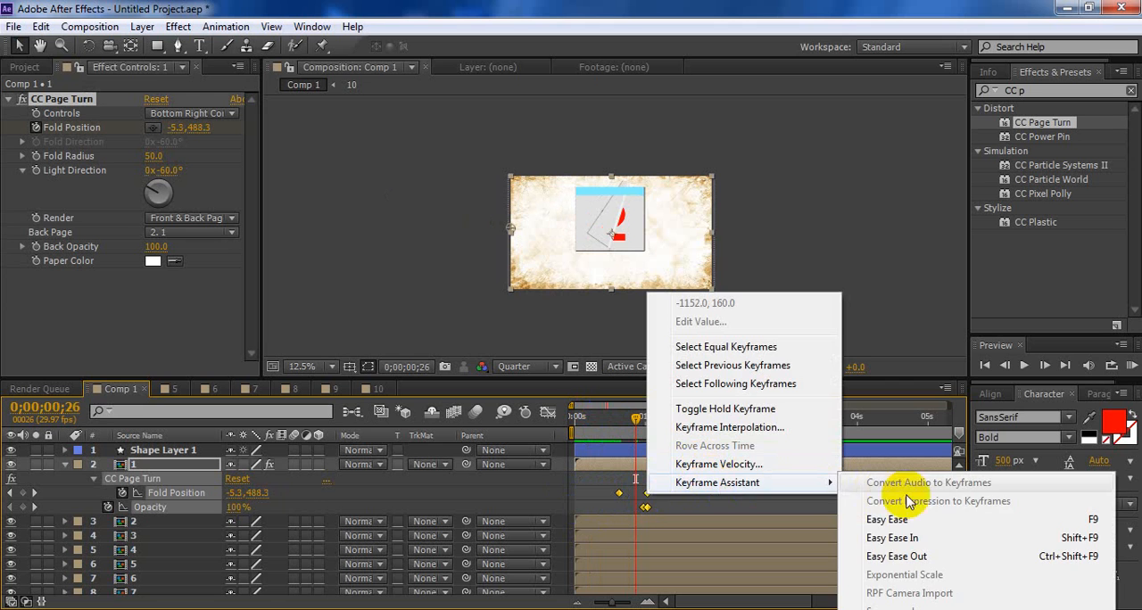
click(879, 519)
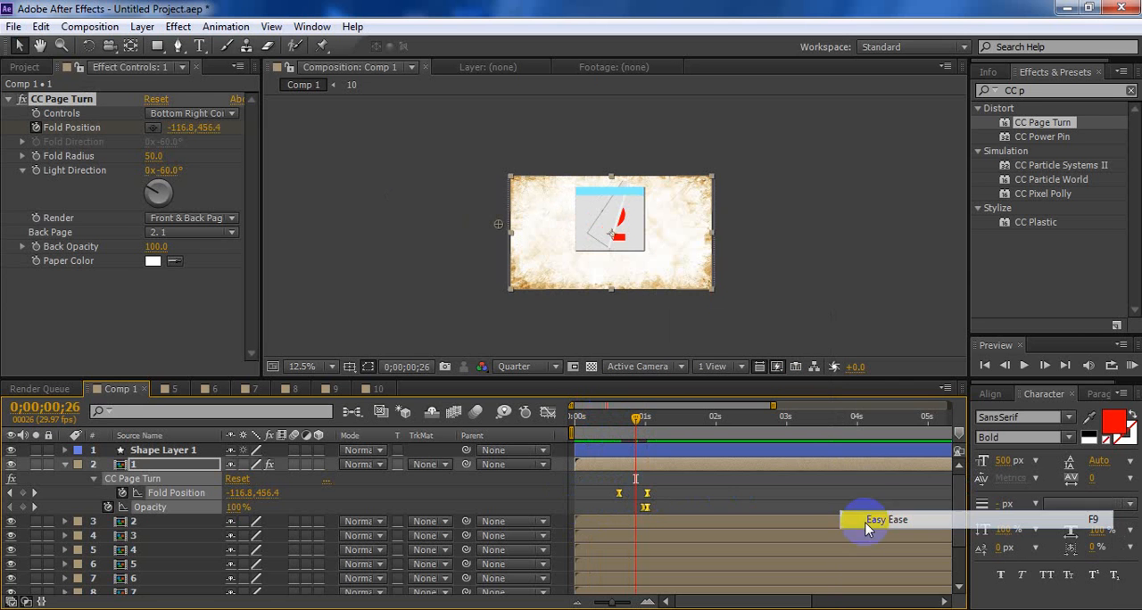
Reshape page 1's Fold Position speed graph so the speed peaks just after the first keyframe and eases out toward the last
click(548, 415)
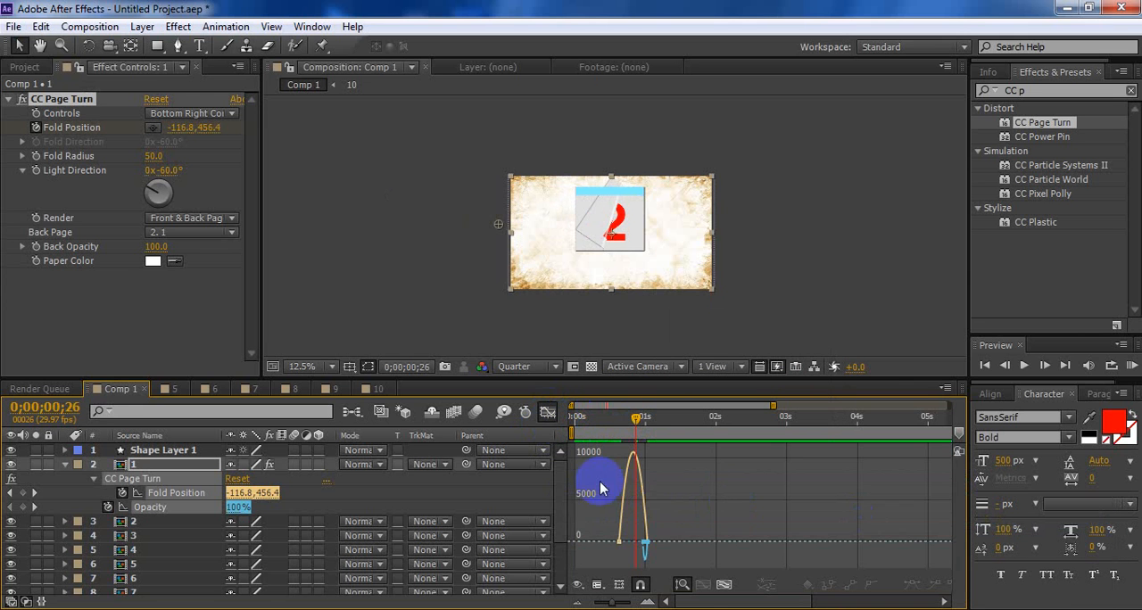
click(550, 414)
drag(685, 483, 575, 505)
click(548, 415)
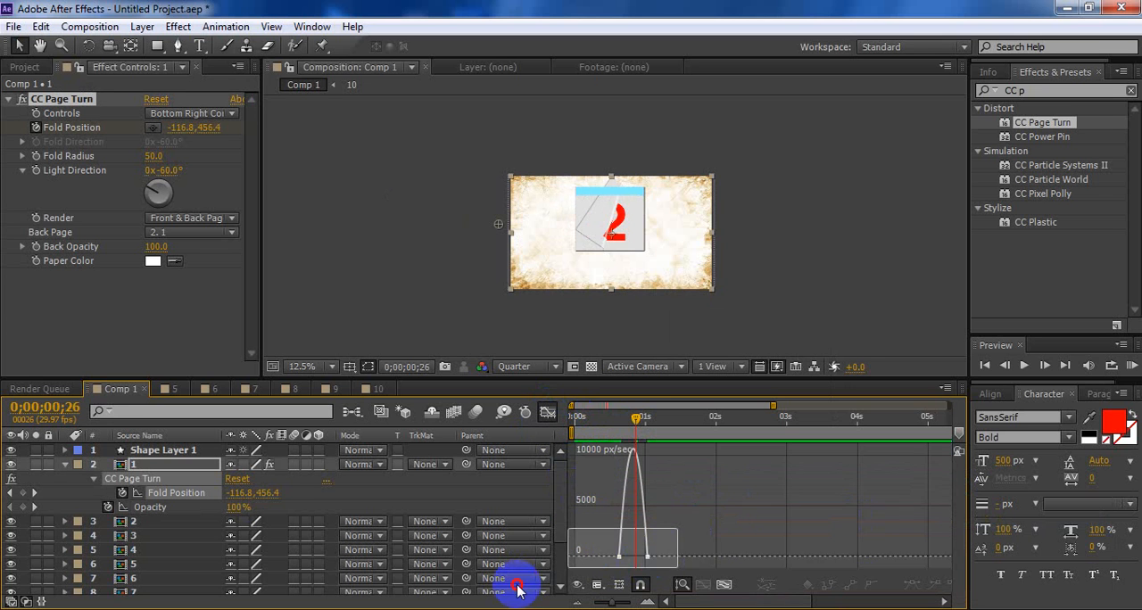
drag(520, 589, 522, 586)
drag(639, 564, 636, 472)
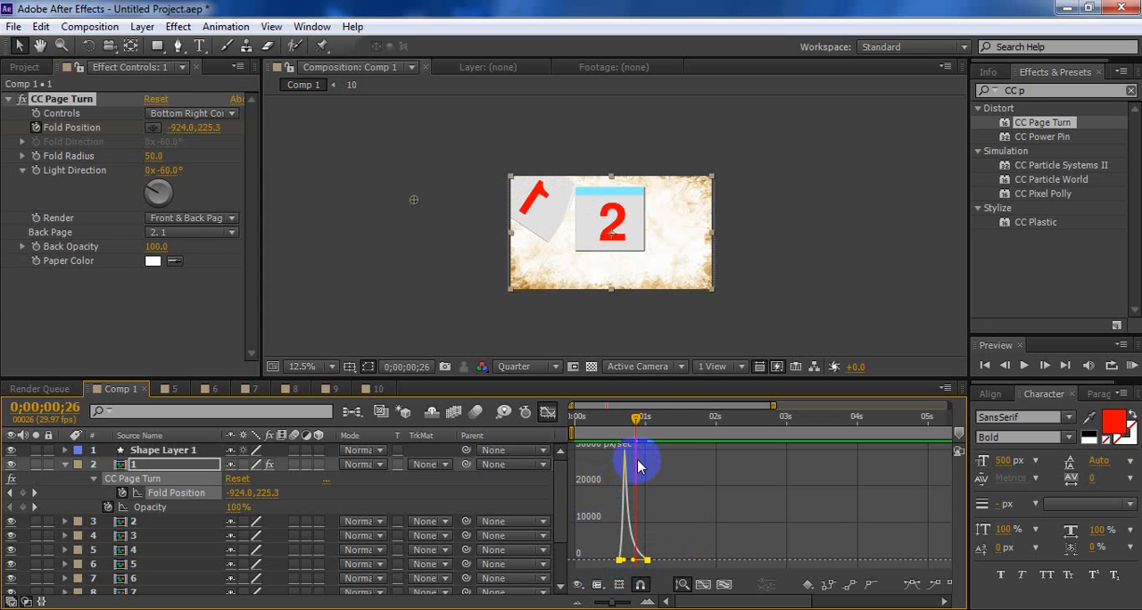
click(648, 561)
drag(654, 562, 659, 563)
key(ctrl+z)
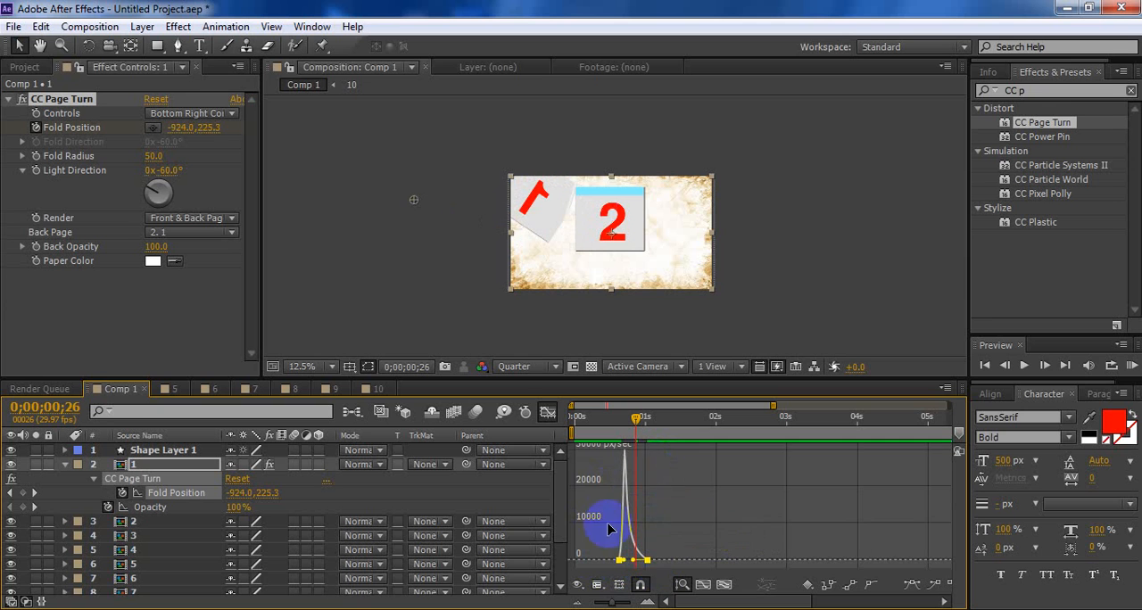
click(547, 412)
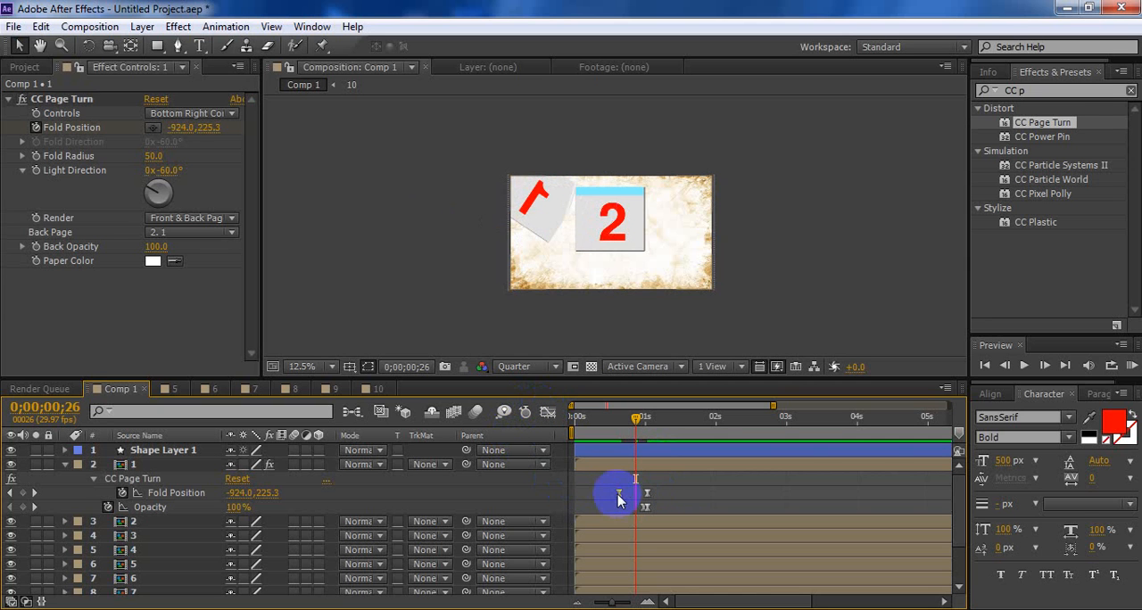
Shift page 1's first Fold Position keyframe slightly earlier and move both Opacity keyframes slightly earlier, just before the last Fold Position keyframe
click(617, 493)
drag(614, 494, 617, 494)
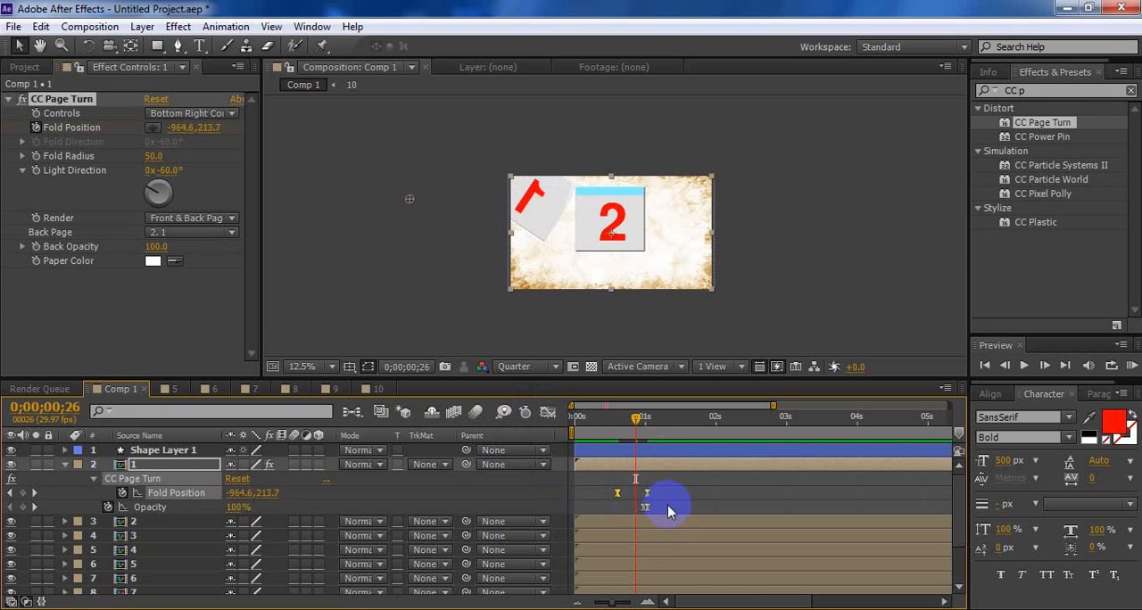
click(643, 507)
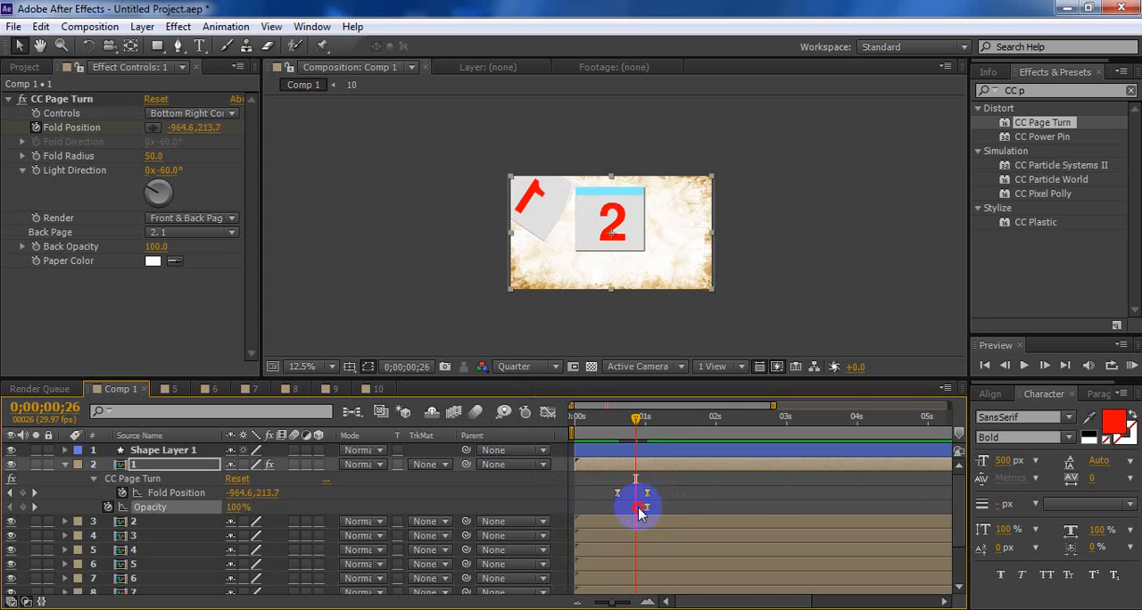
mouse_move(658, 513)
mouse_down()
mouse_move(628, 512)
mouse_move(673, 514)
mouse_move(622, 513)
mouse_move(643, 507)
mouse_up()
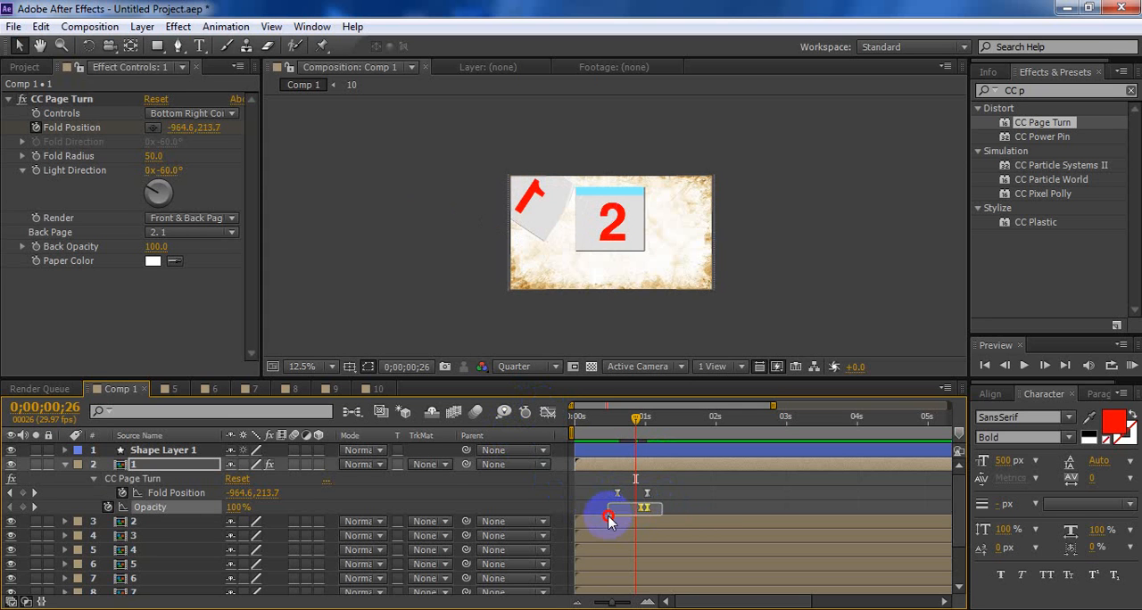
key(shift+Left)
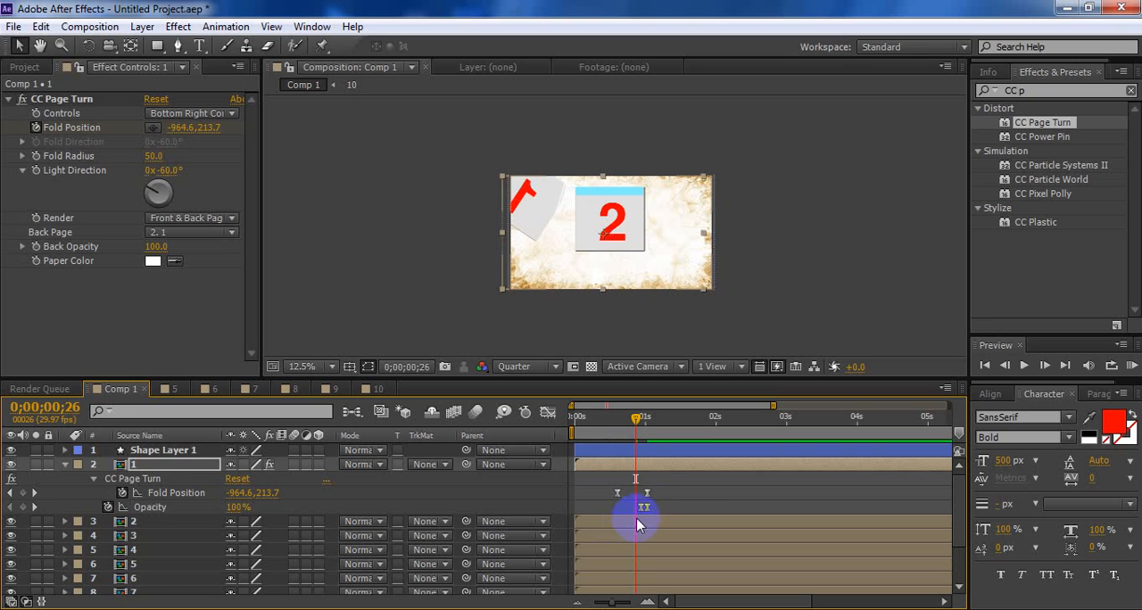
drag(678, 501, 619, 517)
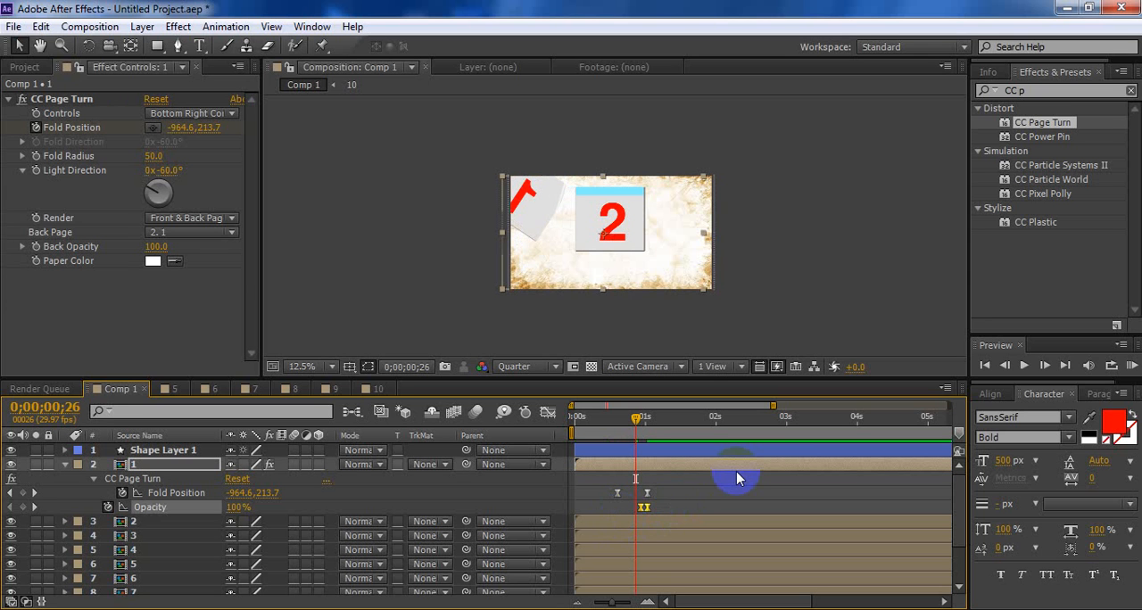
key(Page_Up)
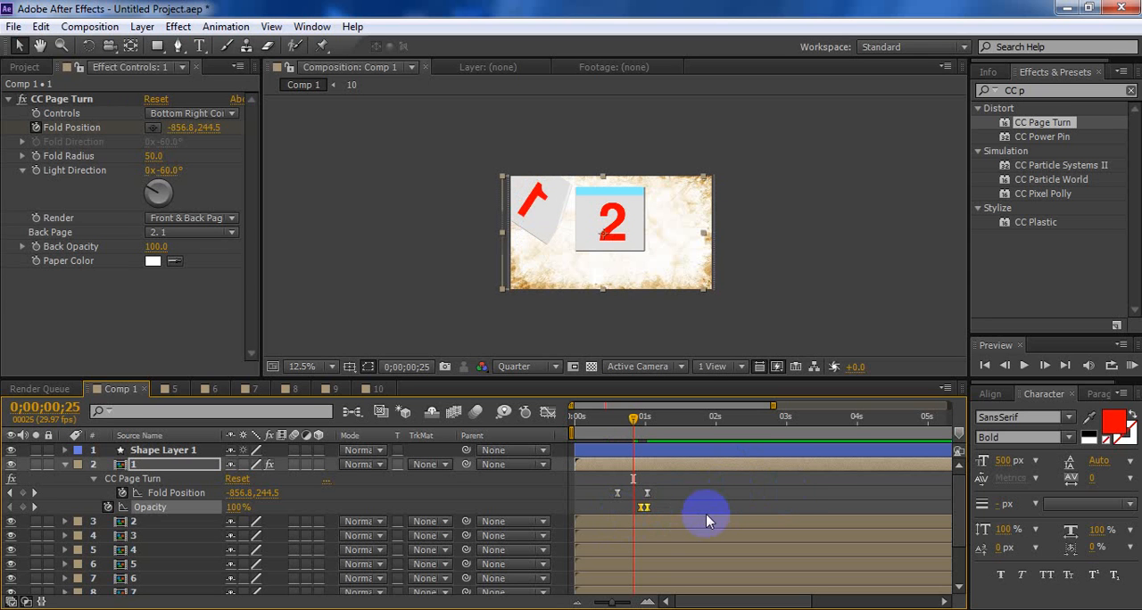
click(621, 506)
drag(621, 506, 616, 506)
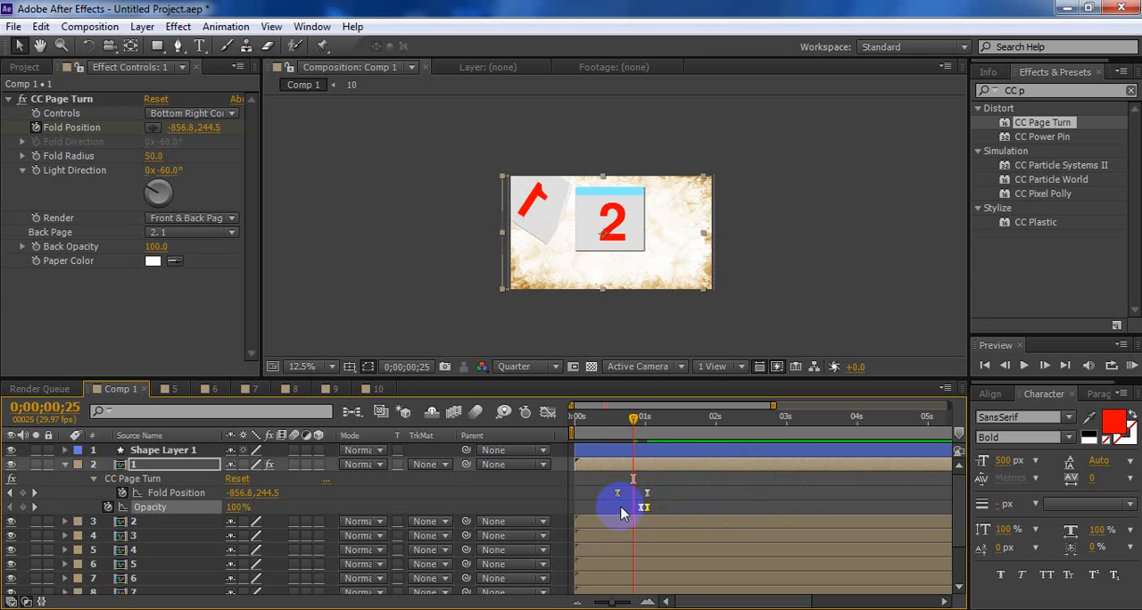
click(685, 482)
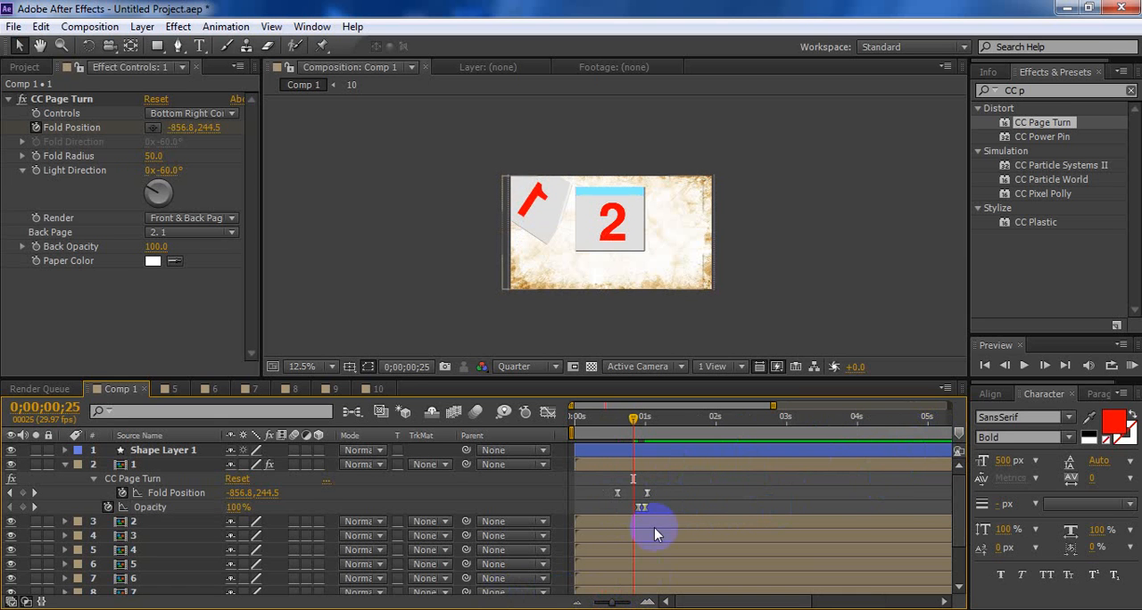
Shorten the work area so it ends shortly after page 1's keyframes
drag(614, 603, 581, 595)
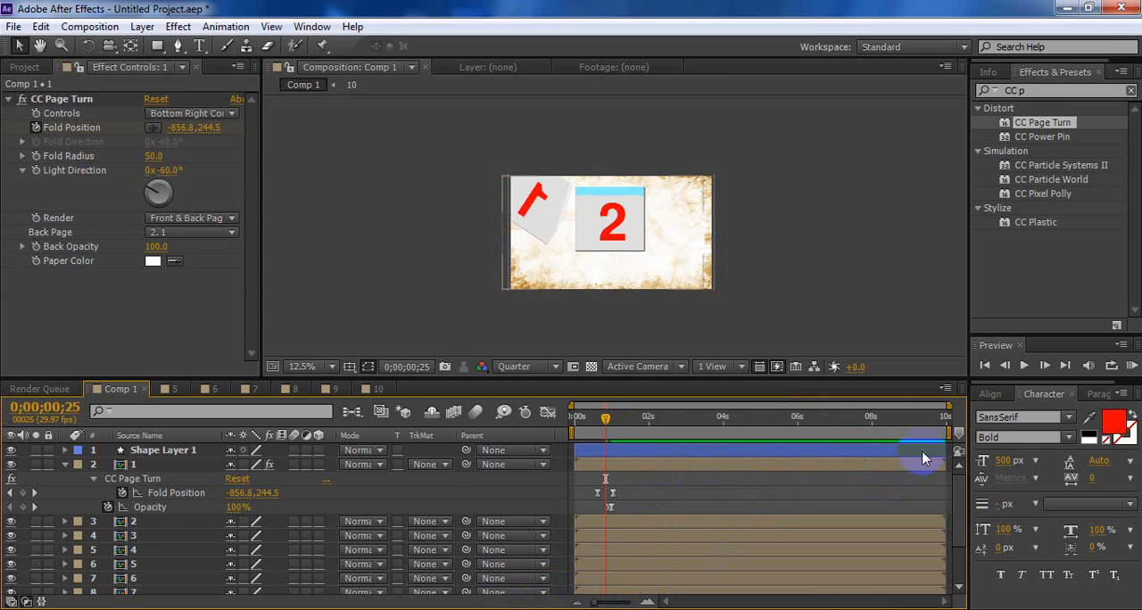
drag(950, 434, 635, 434)
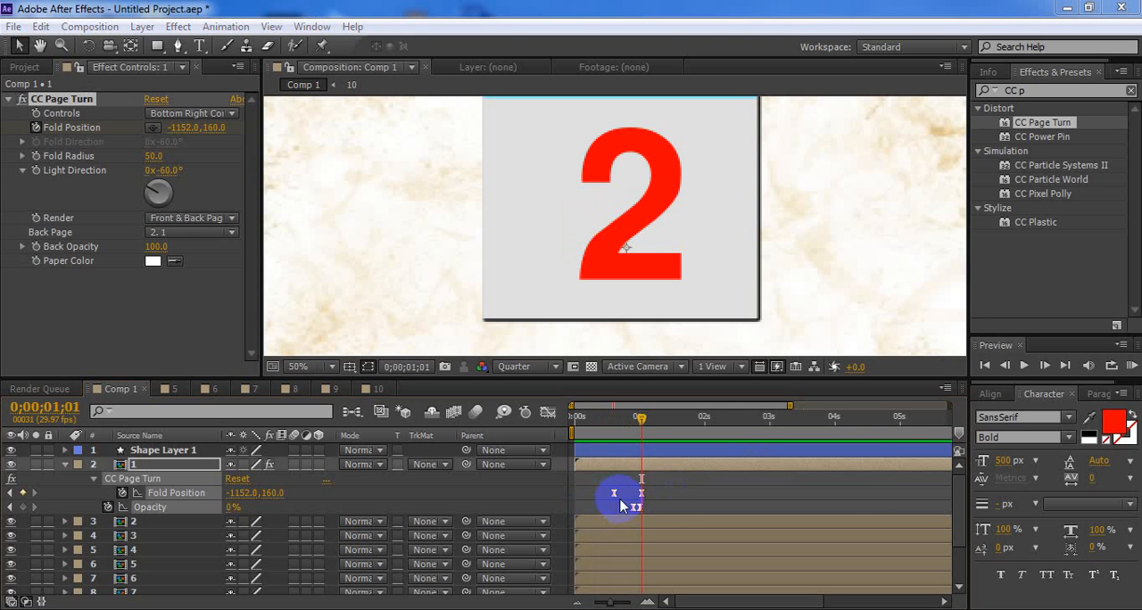
Copy all of page 1's Fold Position and Opacity keyframes and paste them onto page 2 at 0;00;02;01
right_click(624, 498)
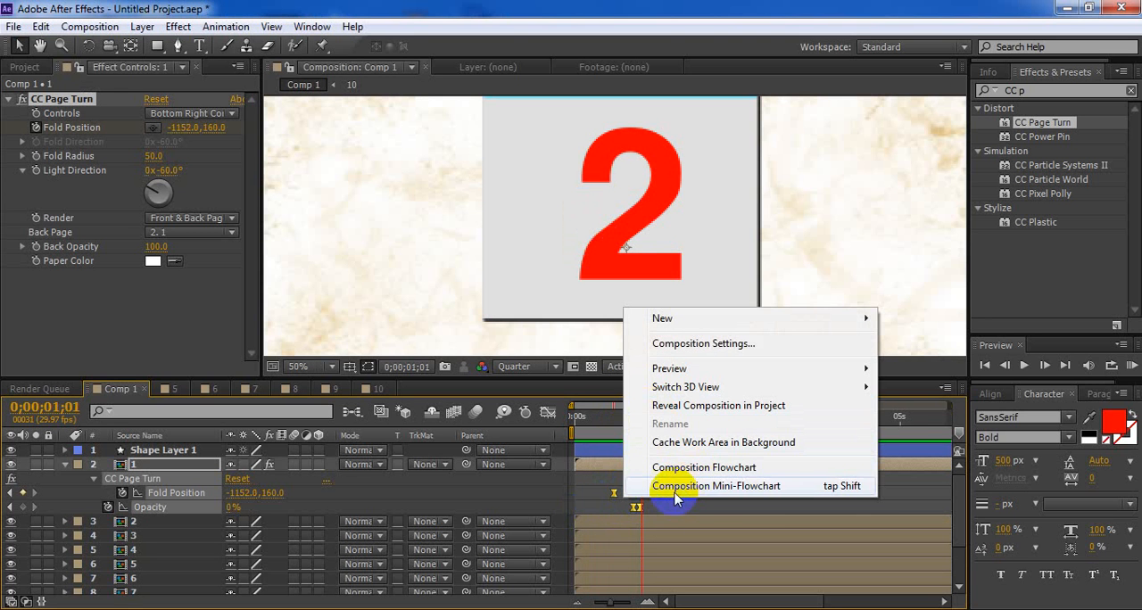
click(665, 514)
drag(686, 465, 582, 526)
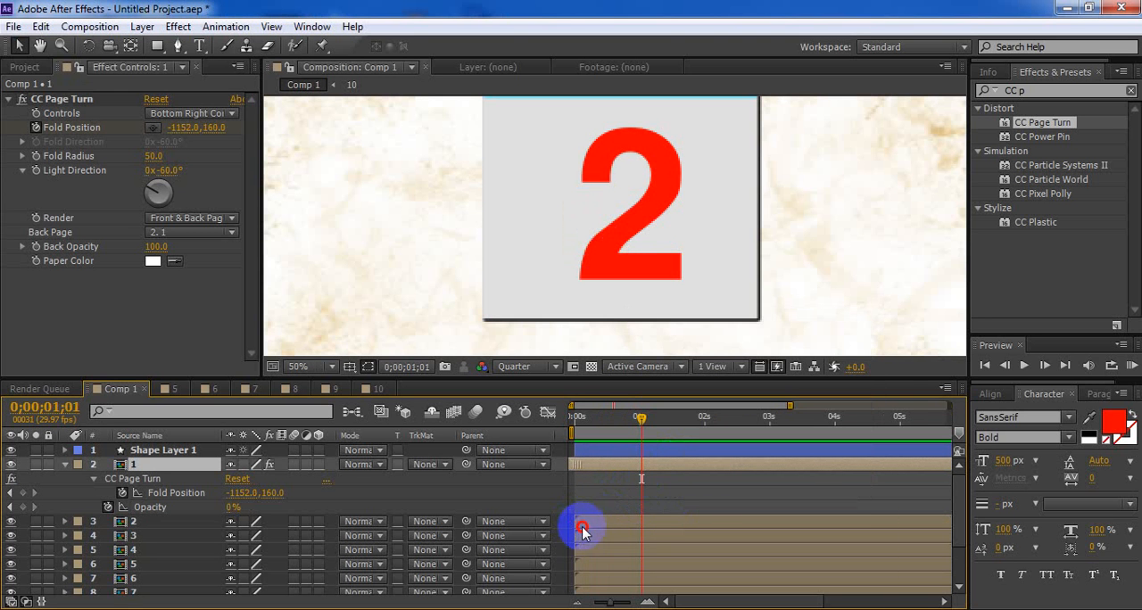
drag(684, 479, 609, 510)
click(704, 418)
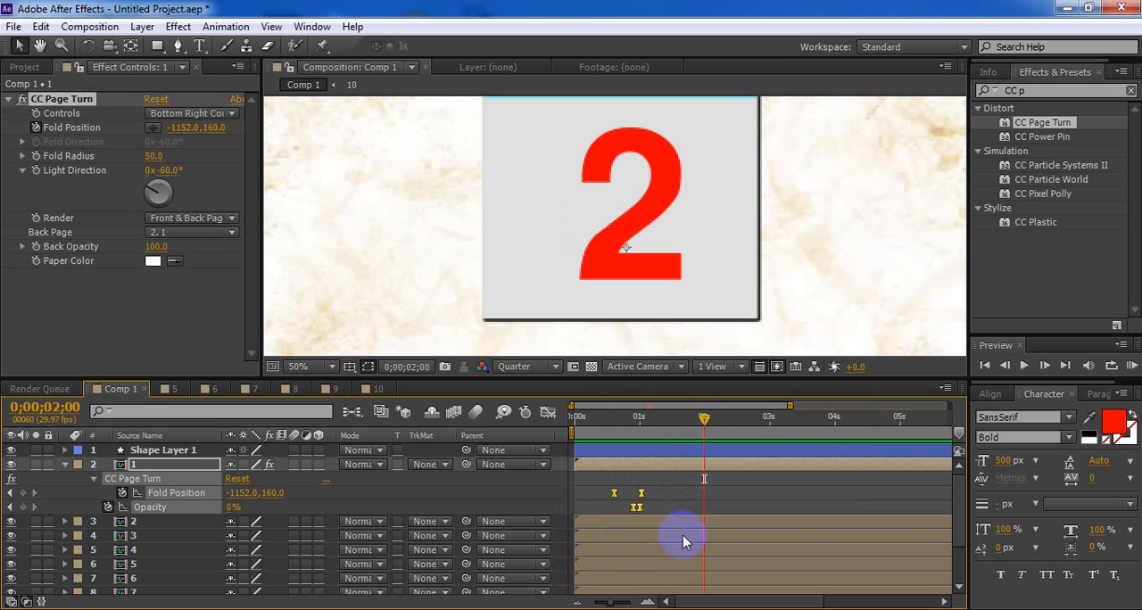
key(Page_Down)
click(663, 520)
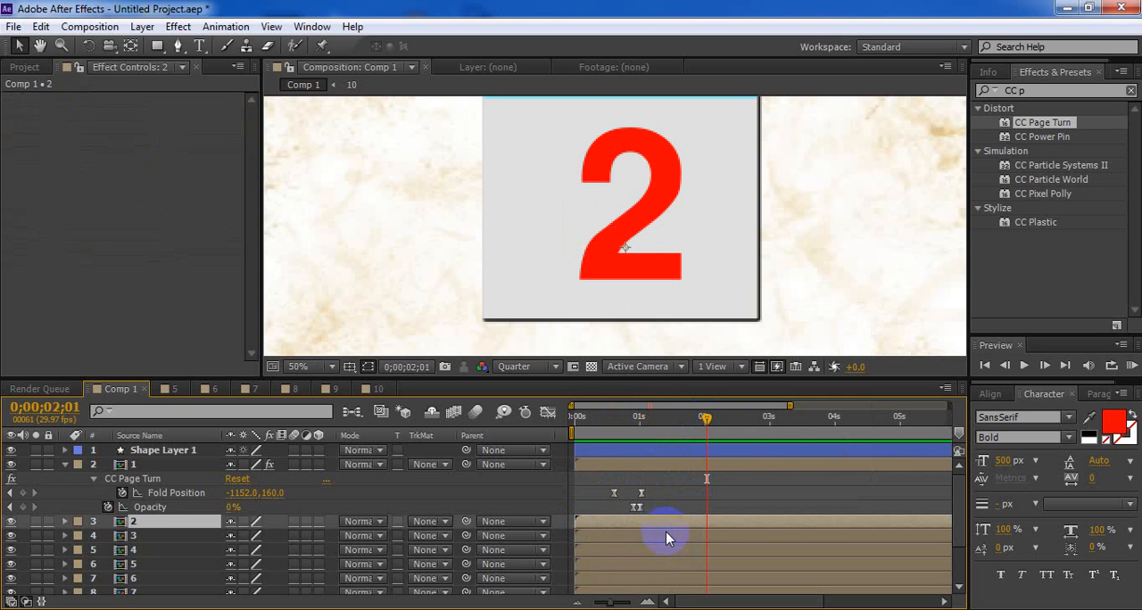
key(ctrl+v)
click(681, 525)
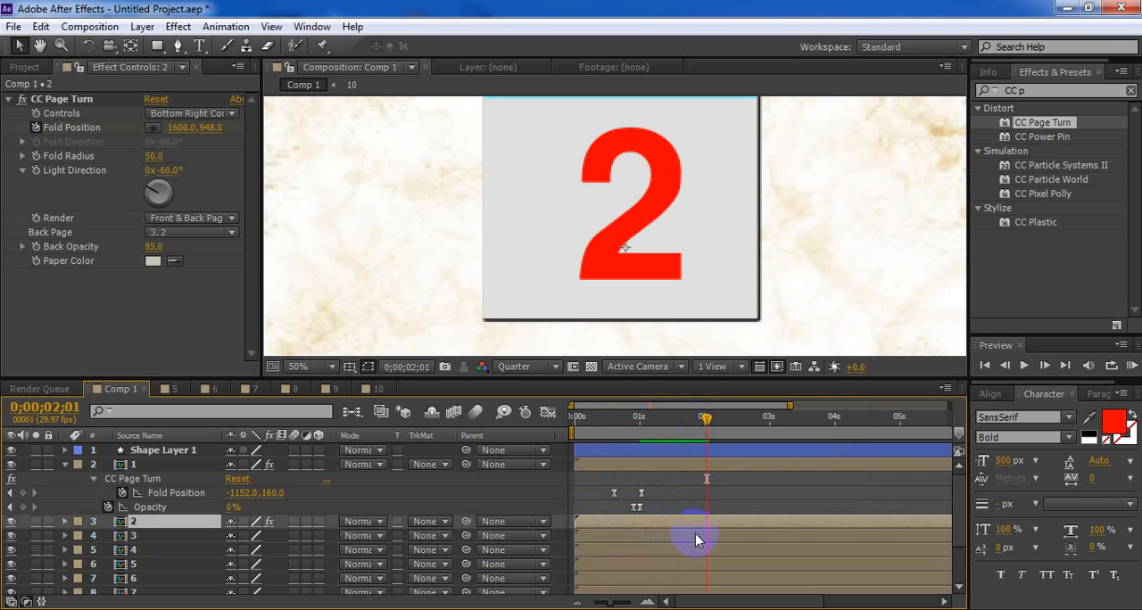
Paste the copied page-turn and fade keyframes onto page 3 at 0;00;03;00 and page 4 at 0;00;04;00
click(696, 537)
drag(706, 417, 766, 423)
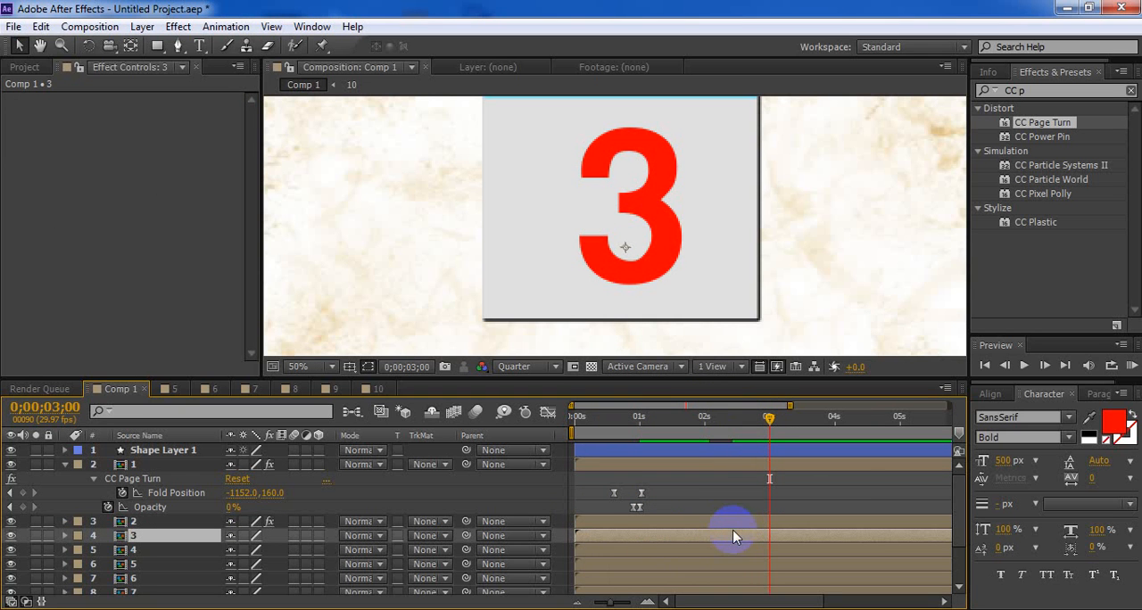
key(ctrl+v)
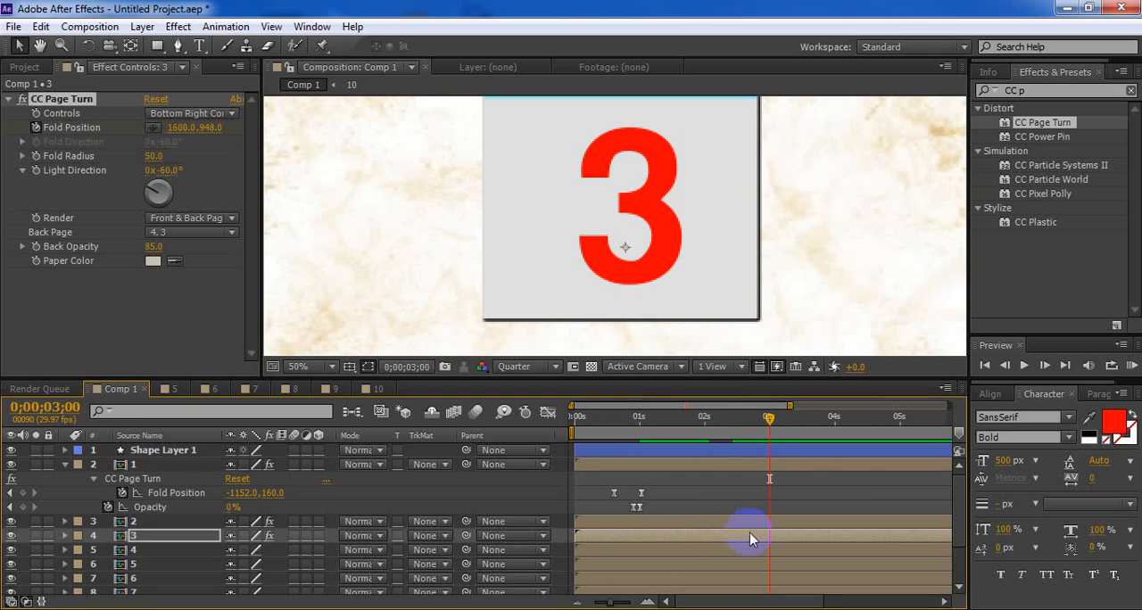
click(777, 550)
drag(780, 425, 835, 430)
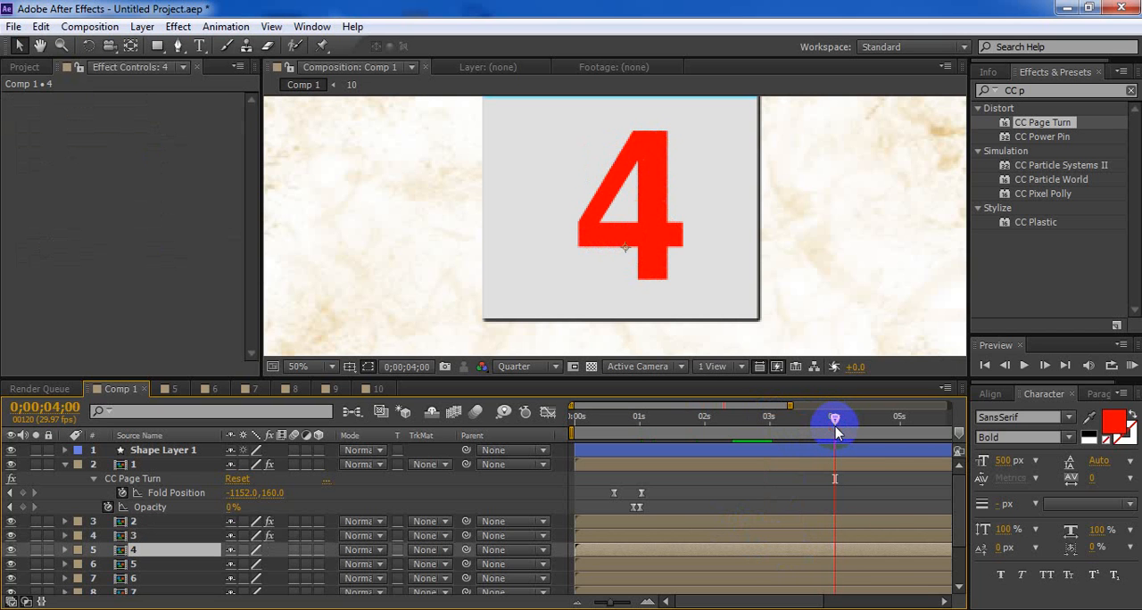
key(ctrl+v)
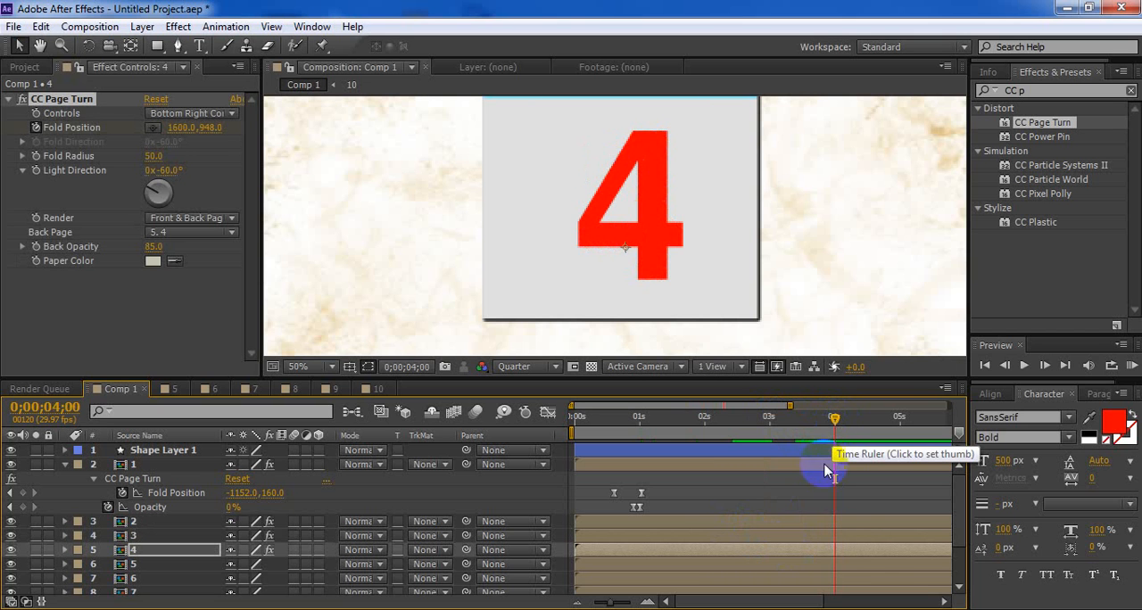
Paste the copied keyframes onto page 5 at 0;00;05;00 and reveal that page's keyframes
click(866, 564)
drag(835, 420, 900, 419)
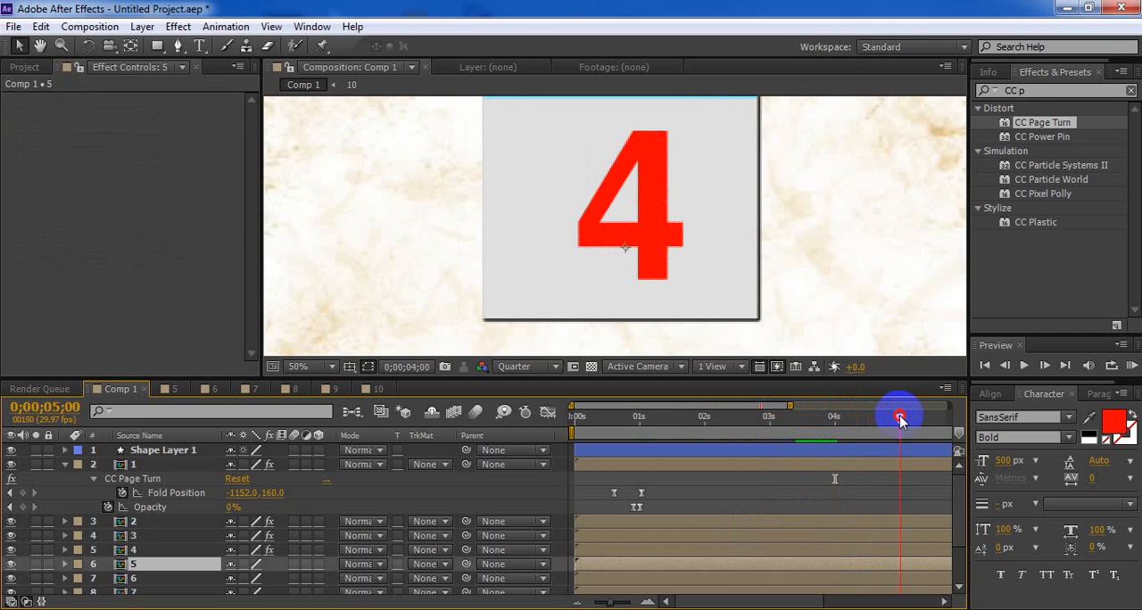
key(ctrl+v)
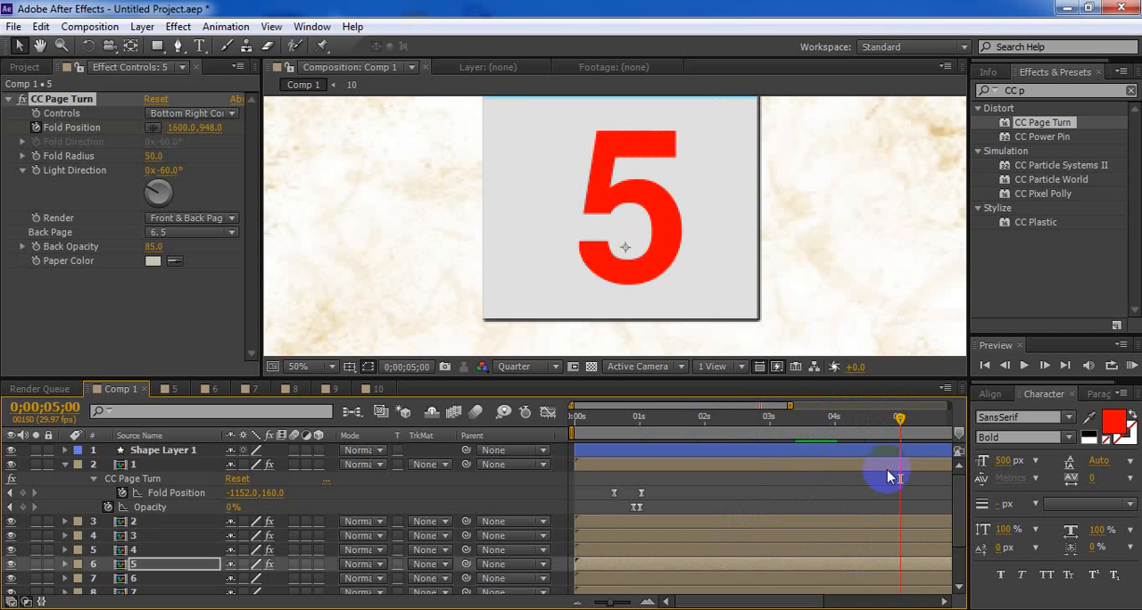
scroll(955, 535, down, 3)
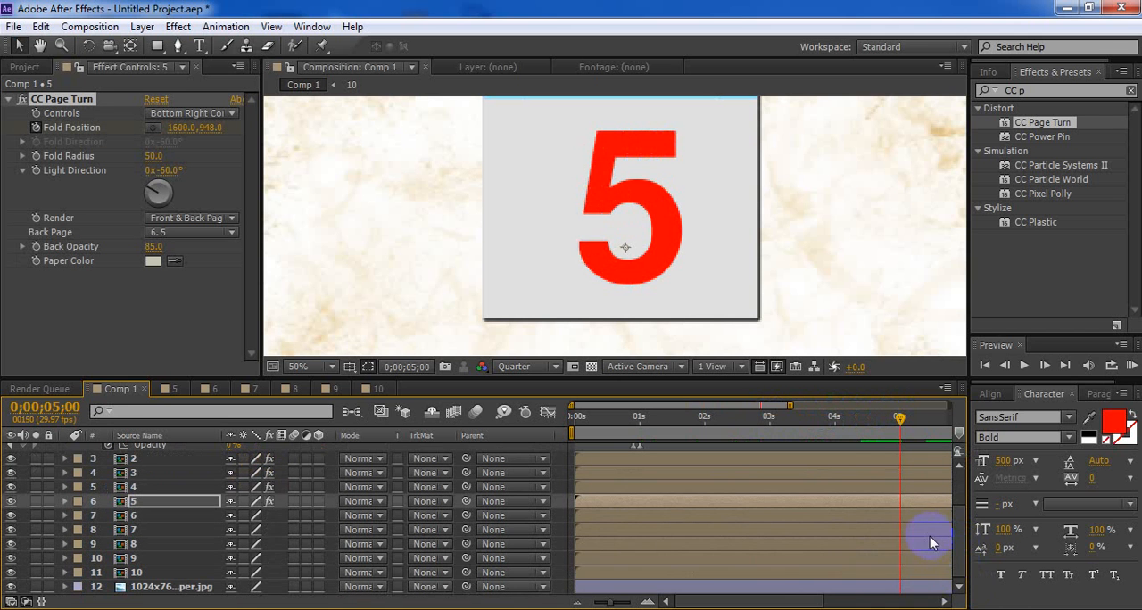
key(u)
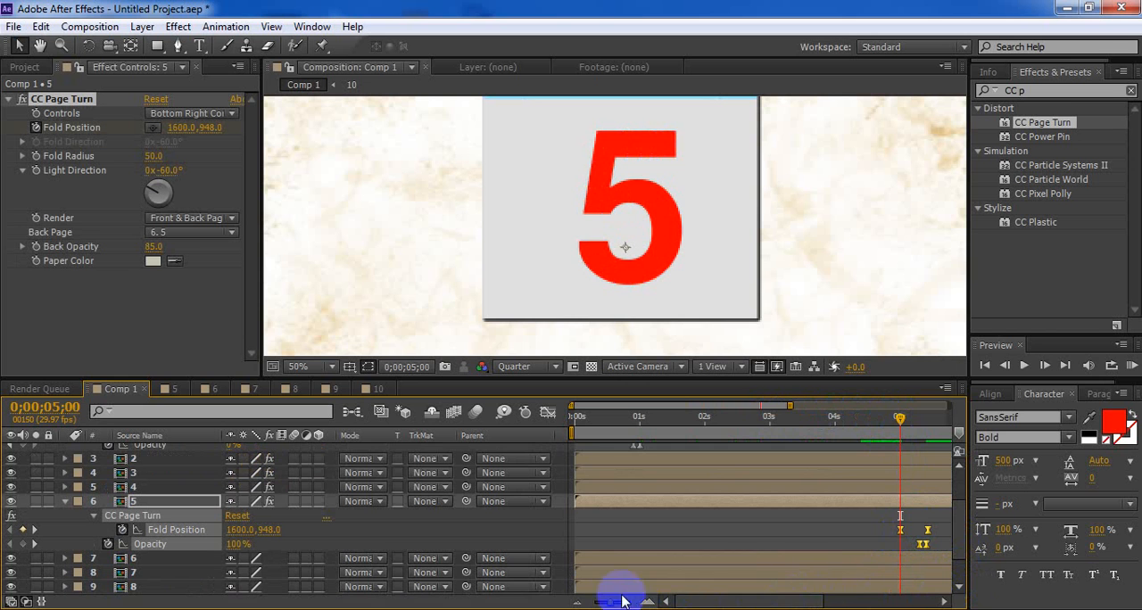
At 0;00;06;00, delete the extra keyframes pasted onto page 5 and paste the copied keyframes onto page 6 instead
drag(703, 607, 871, 573)
click(686, 423)
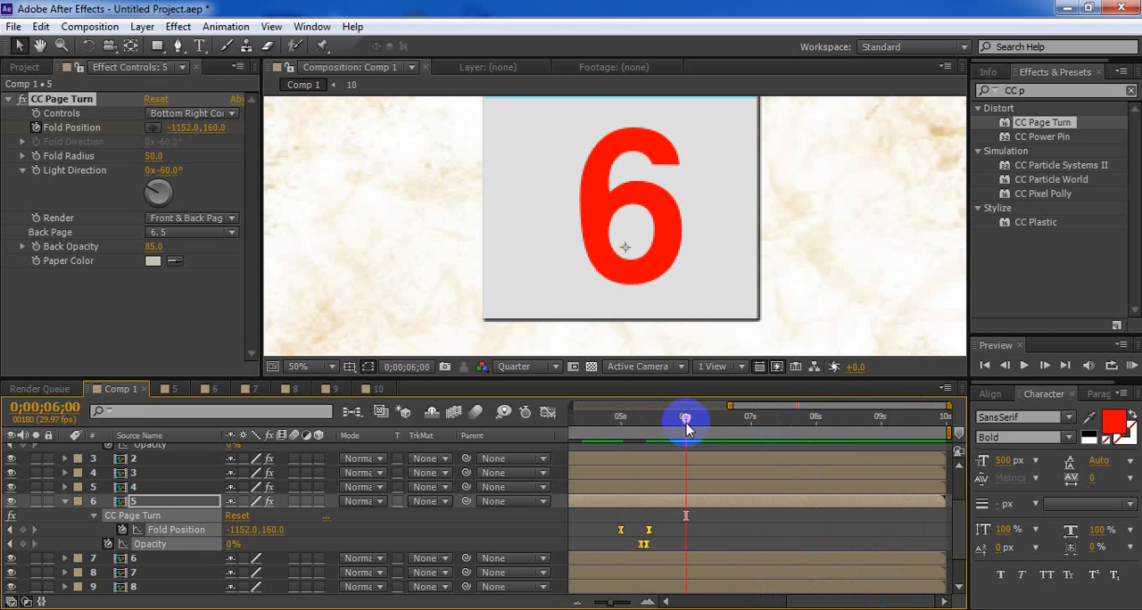
key(ctrl+v)
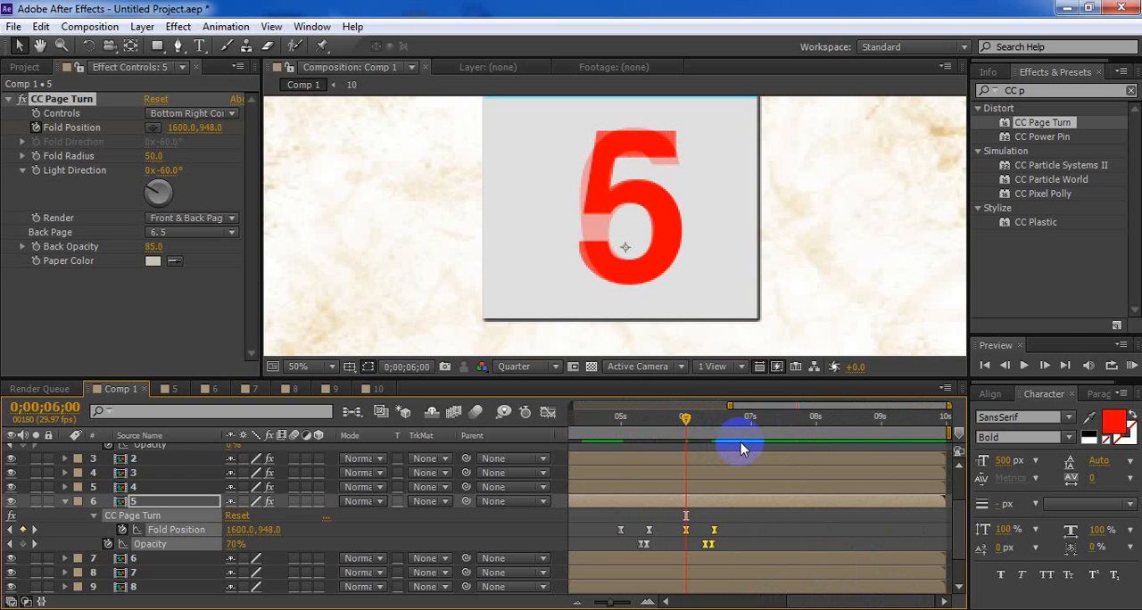
key(Delete)
click(726, 562)
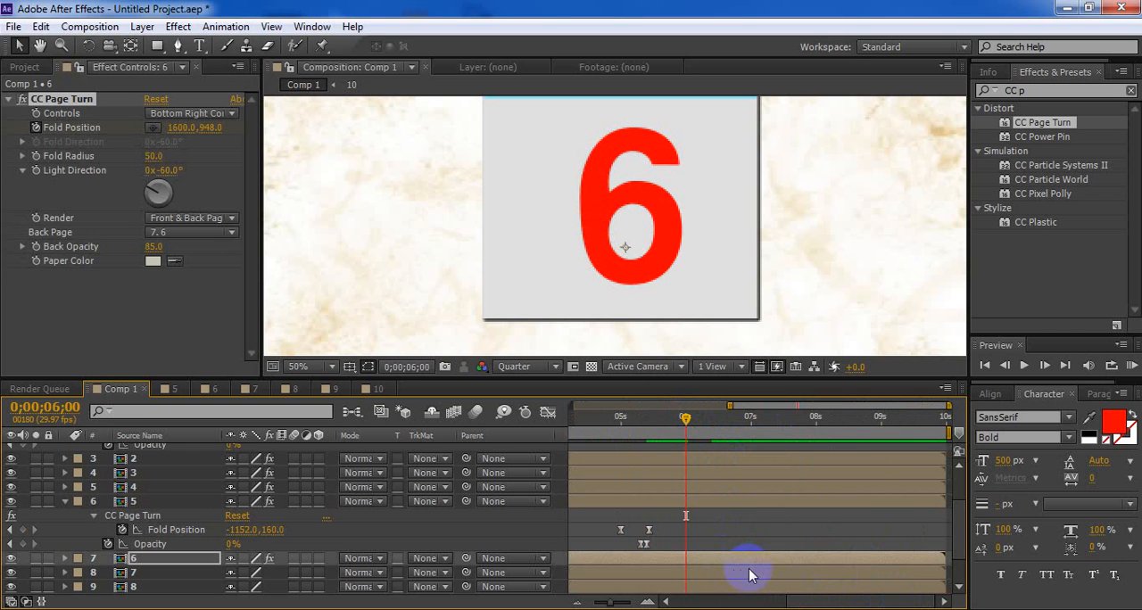
Paste the copied page-turn and fade keyframes onto page 7 at 0;00;07;00 and page 8 at 0;00;08;00
click(749, 572)
click(751, 419)
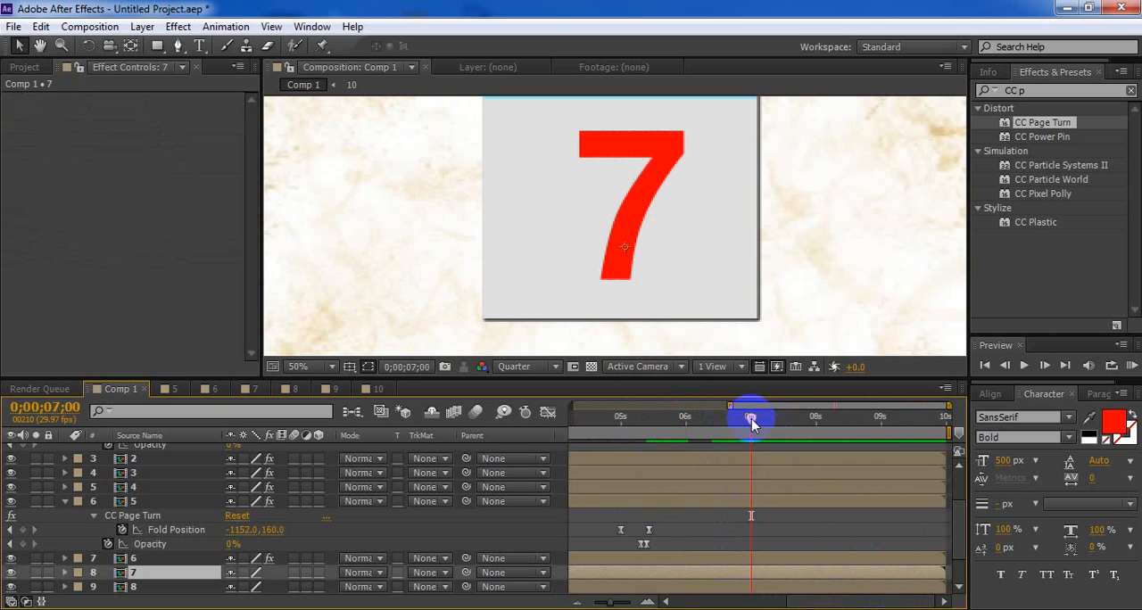
click(817, 417)
click(845, 587)
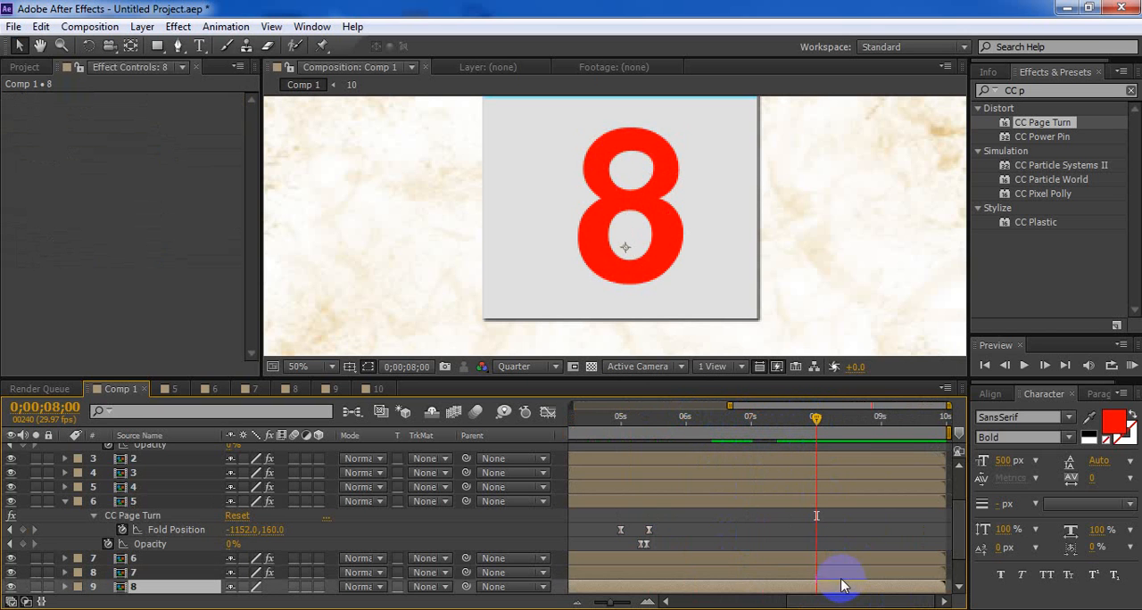
key(ctrl+v)
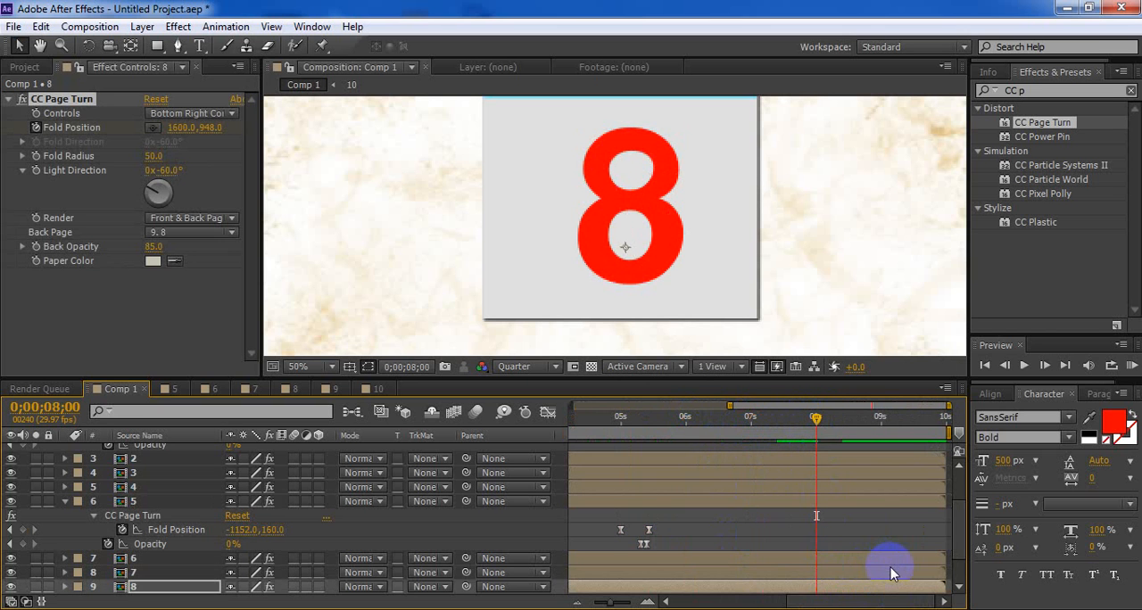
Paste the copied page-turn and fade keyframes onto page 9 at 0;00;08;29
scroll(893, 572, down, 1)
click(896, 559)
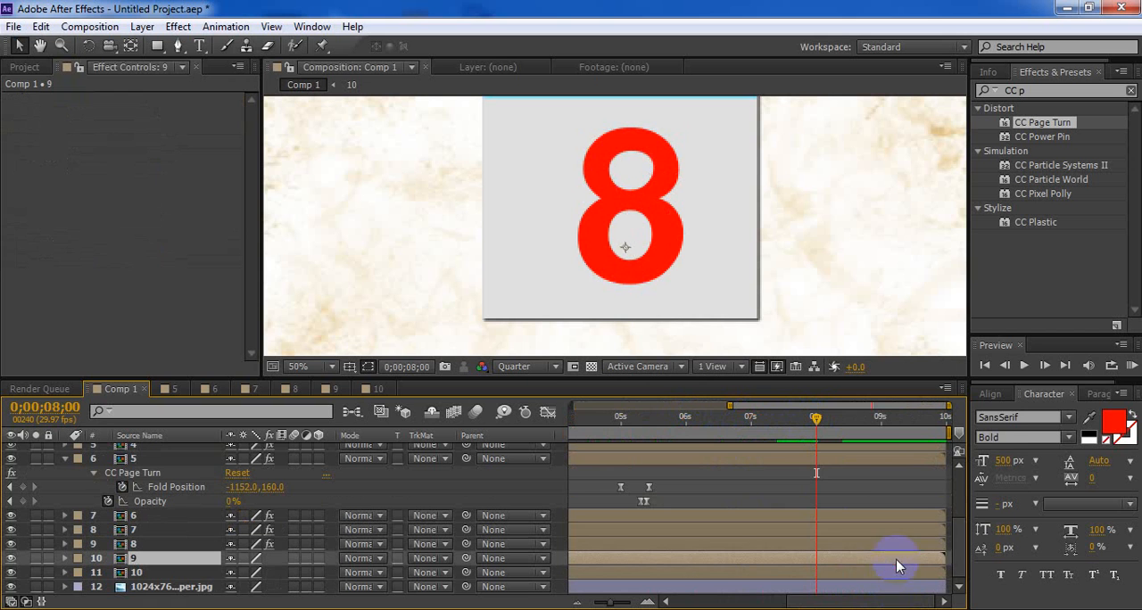
click(880, 418)
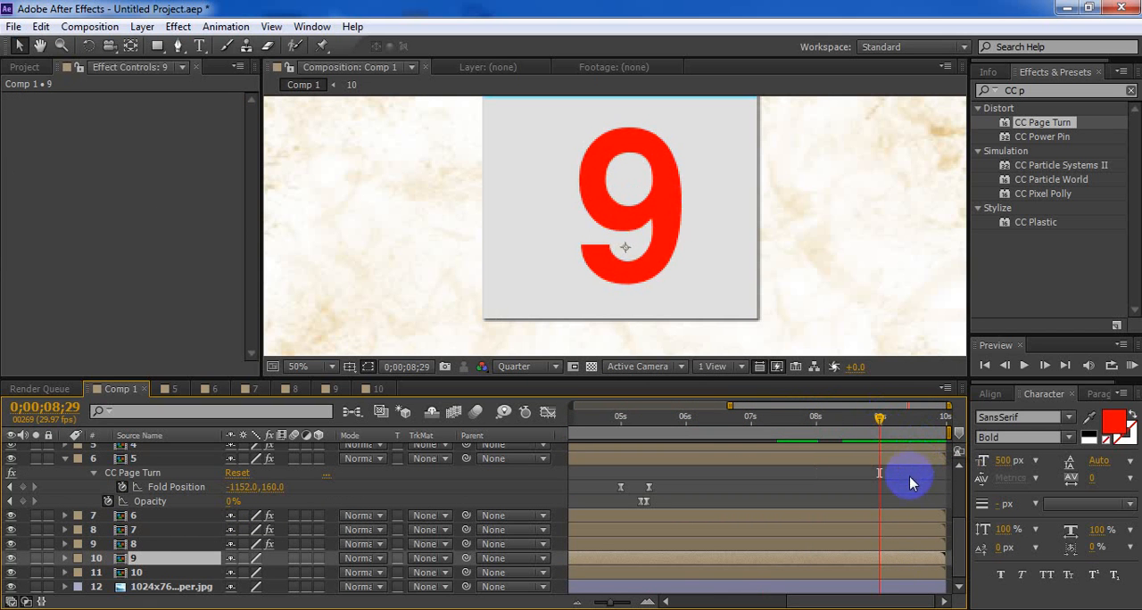
key(ctrl+v)
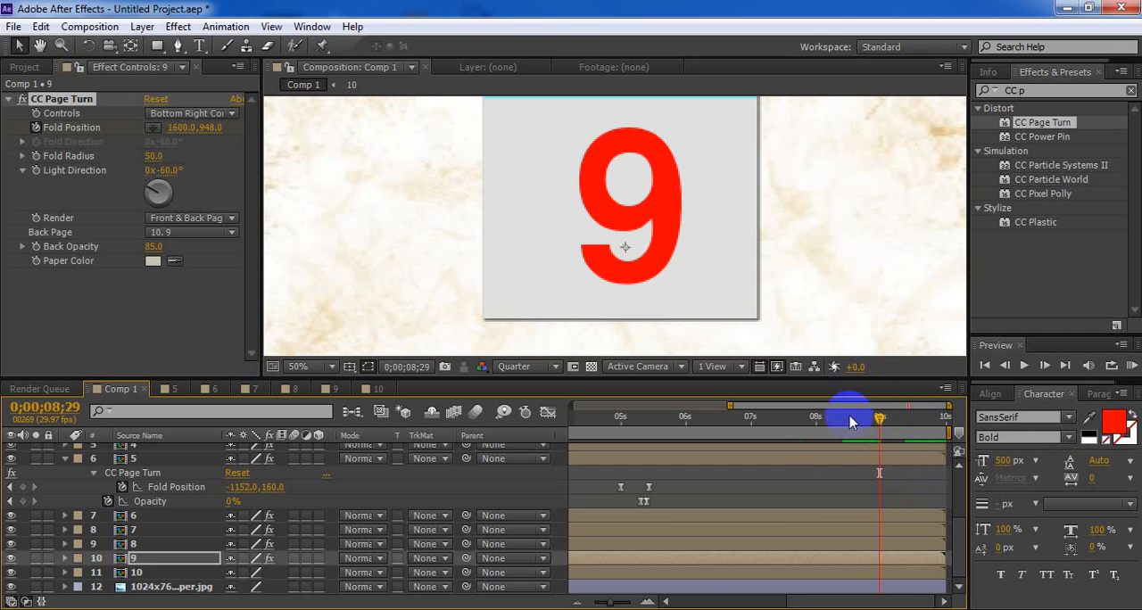
Show the whole timeline and preview the page-turn animation, including with the composition view maximized
mouse_move(616, 605)
mouse_down()
mouse_move(530, 596)
mouse_move(605, 607)
mouse_up()
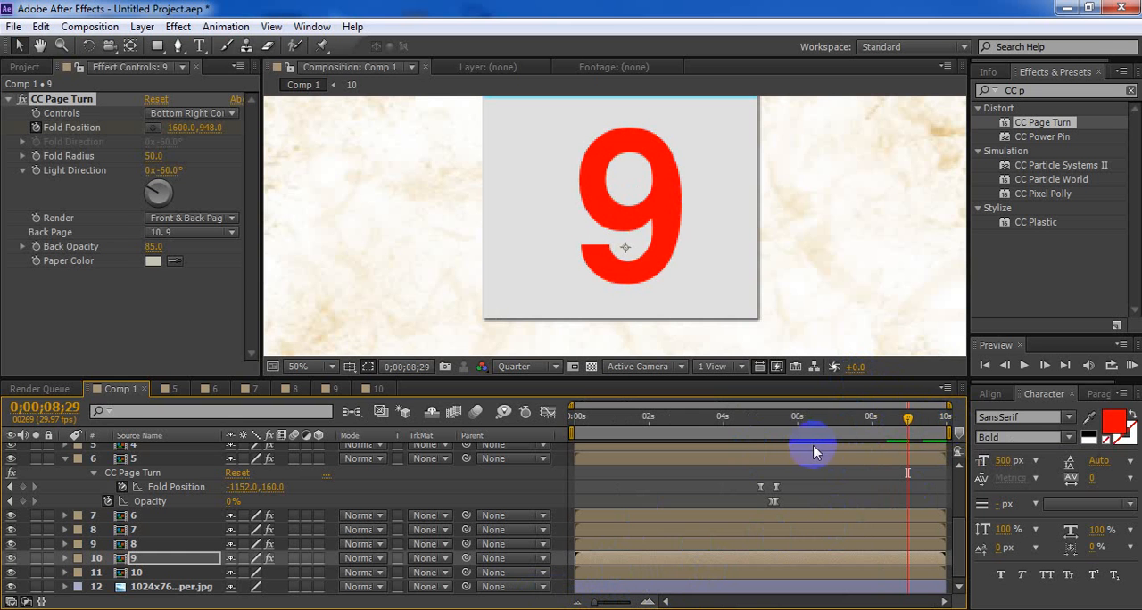
key(space)
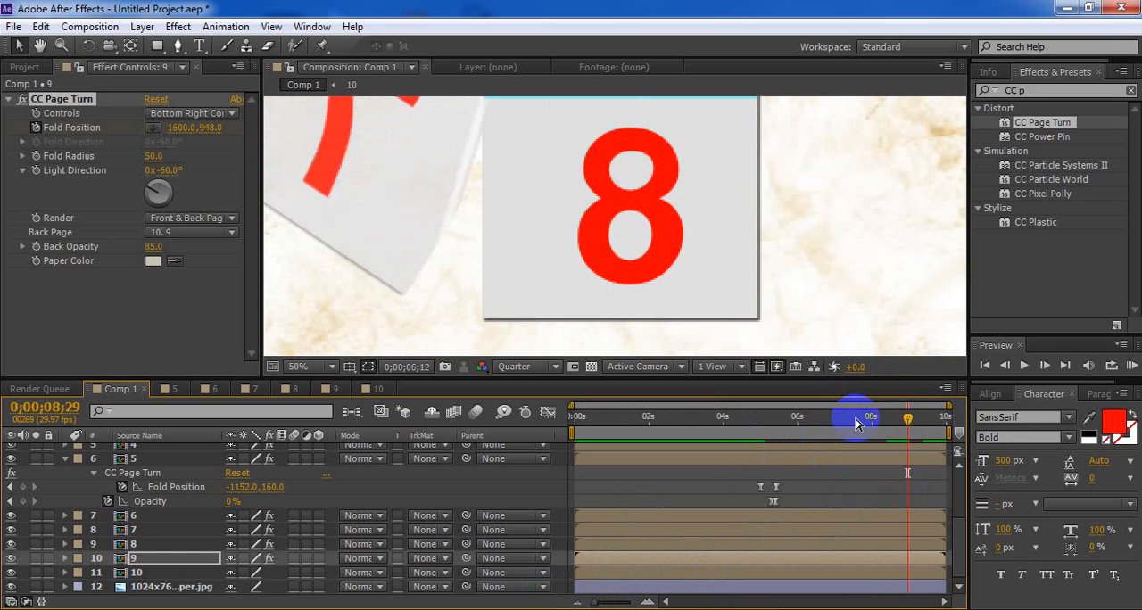
key(space)
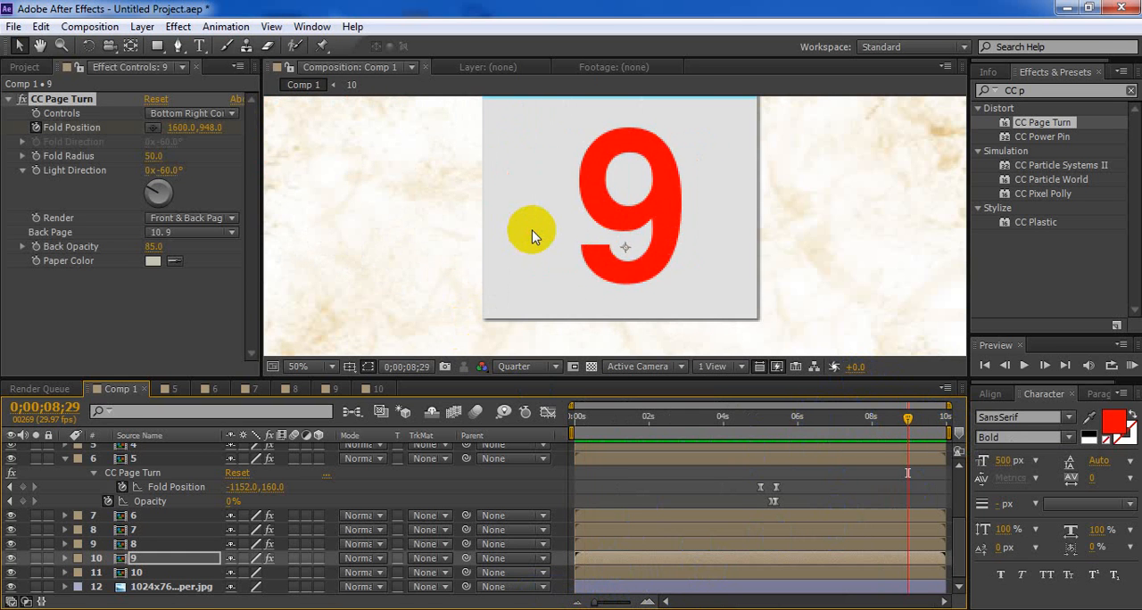
key(grave)
key(space)
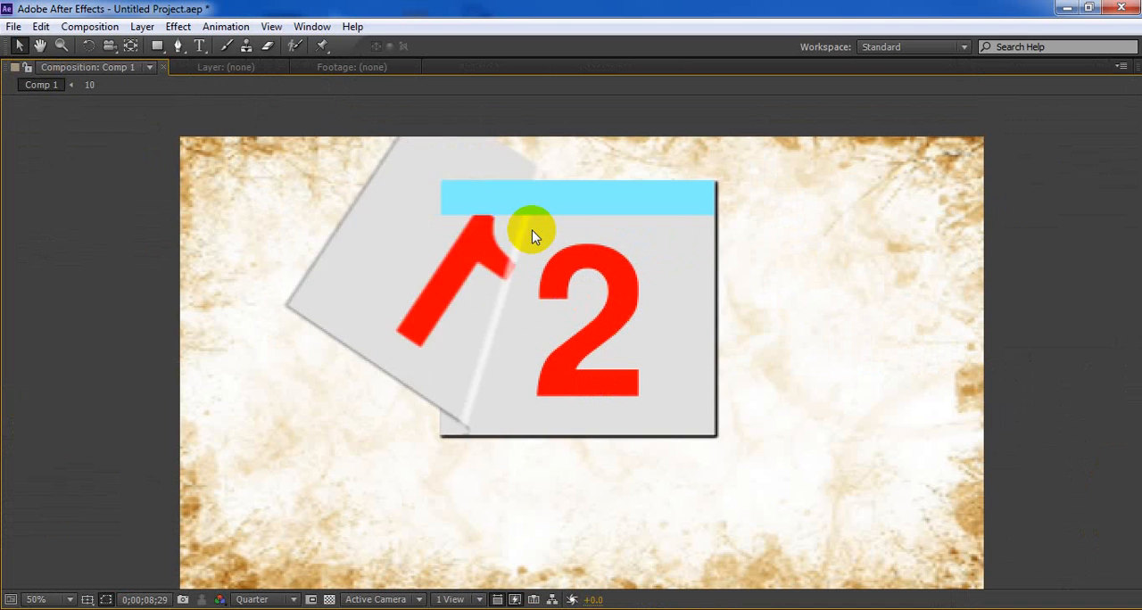